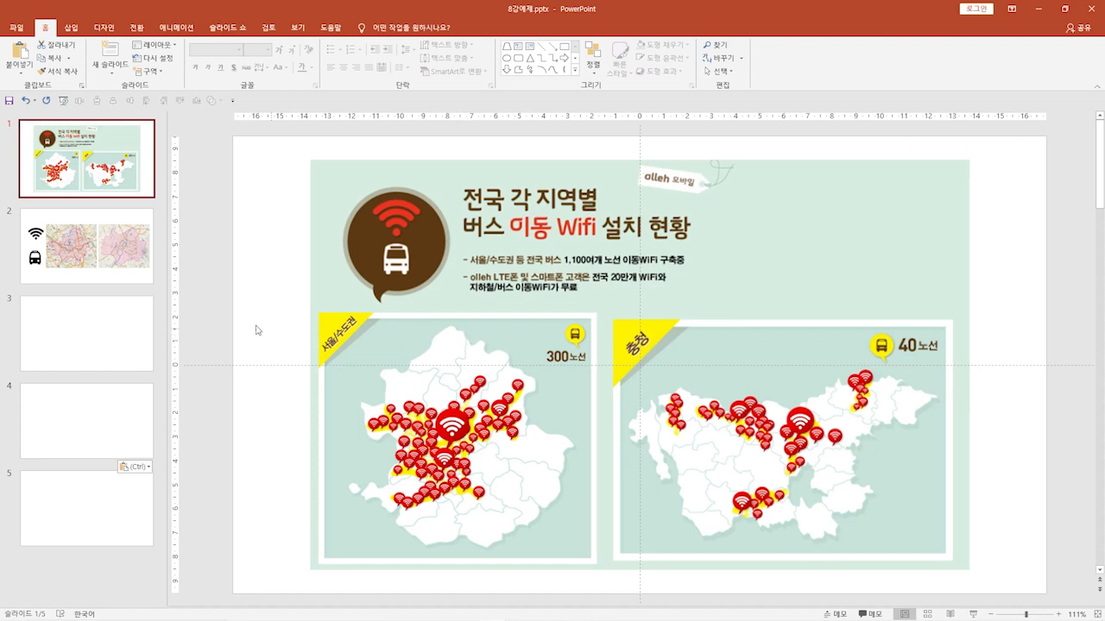
Review the sample bus Wifi infographic on slide 1, the icons and maps on slide 2, and slides 3 and 4
click(113, 271)
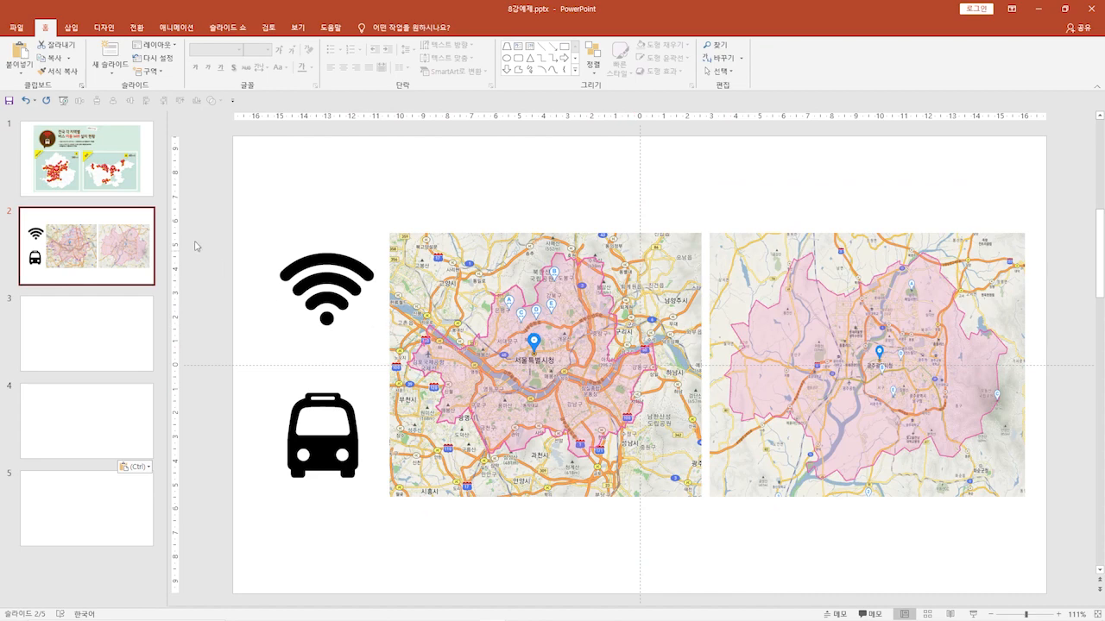
click(121, 191)
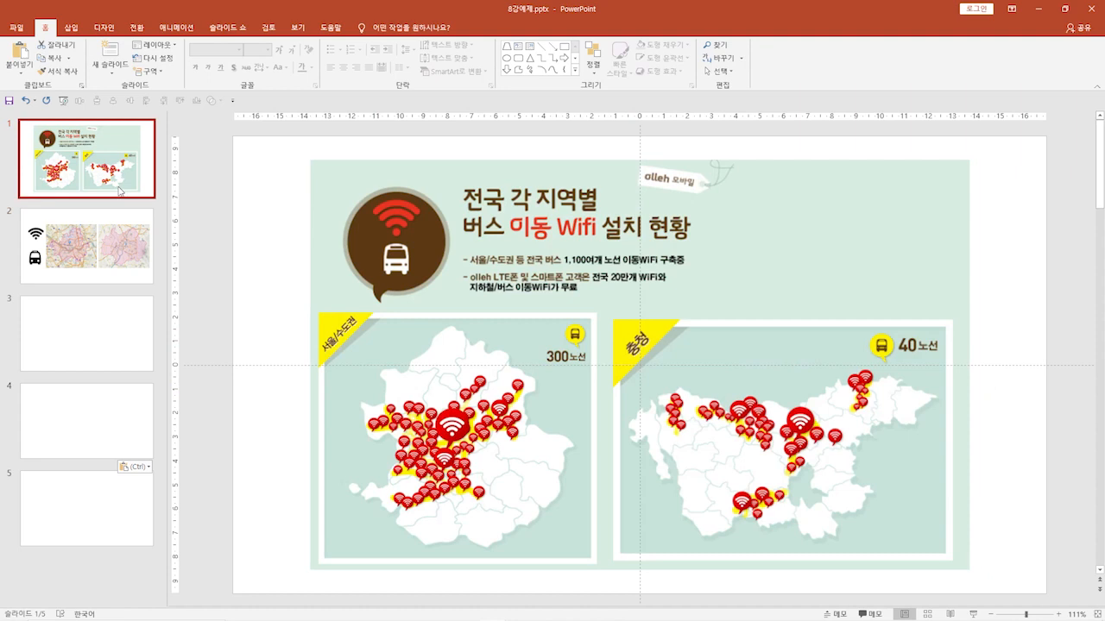
click(118, 336)
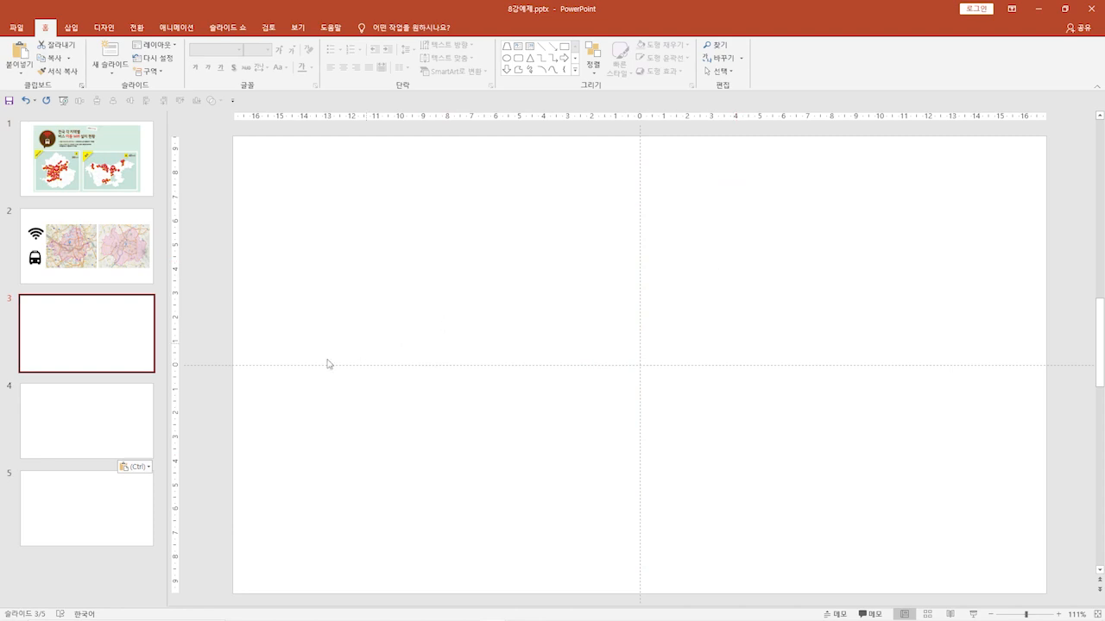
click(99, 415)
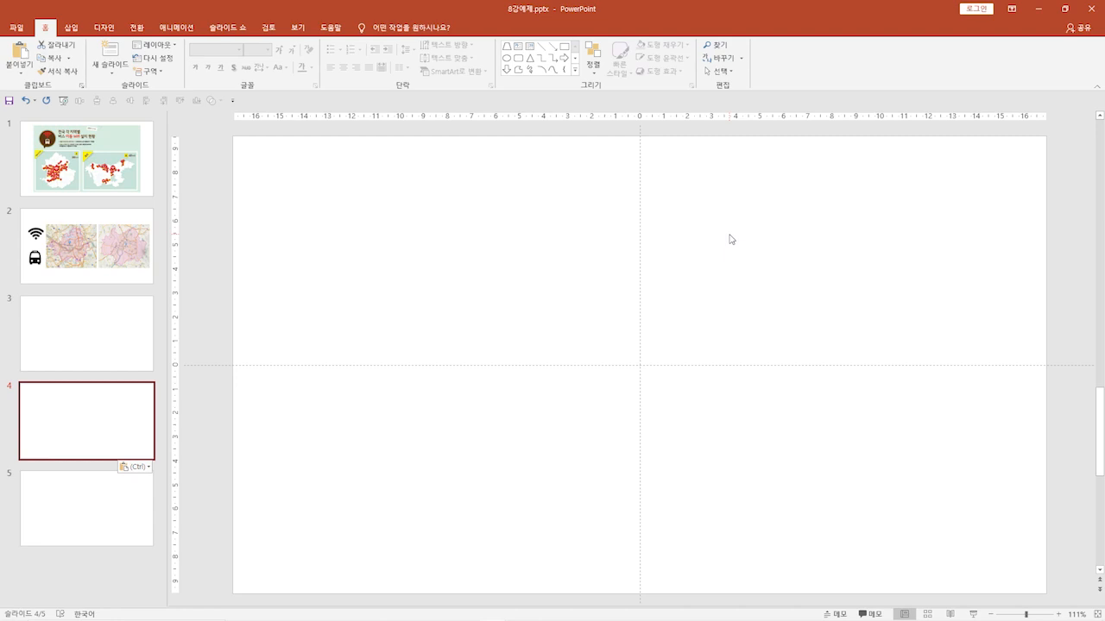
click(139, 328)
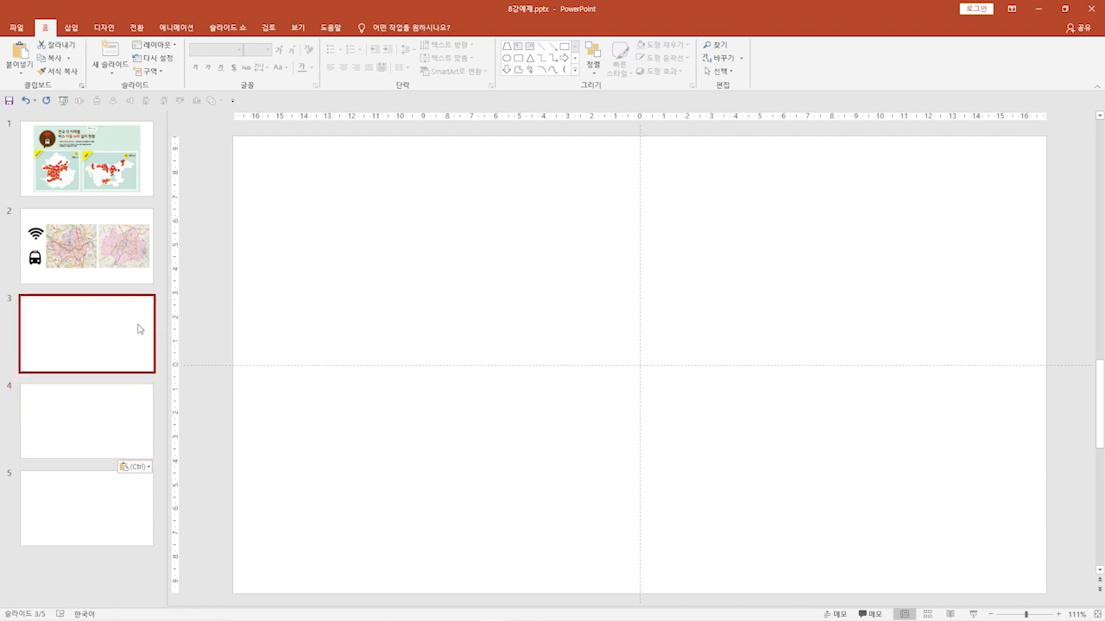
click(138, 255)
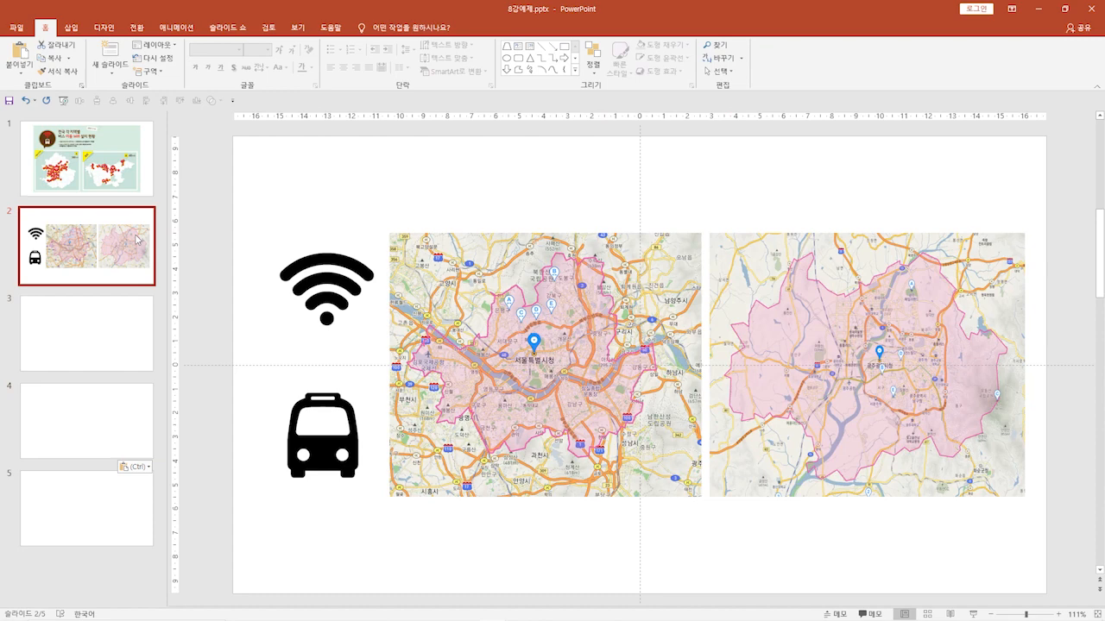
click(115, 138)
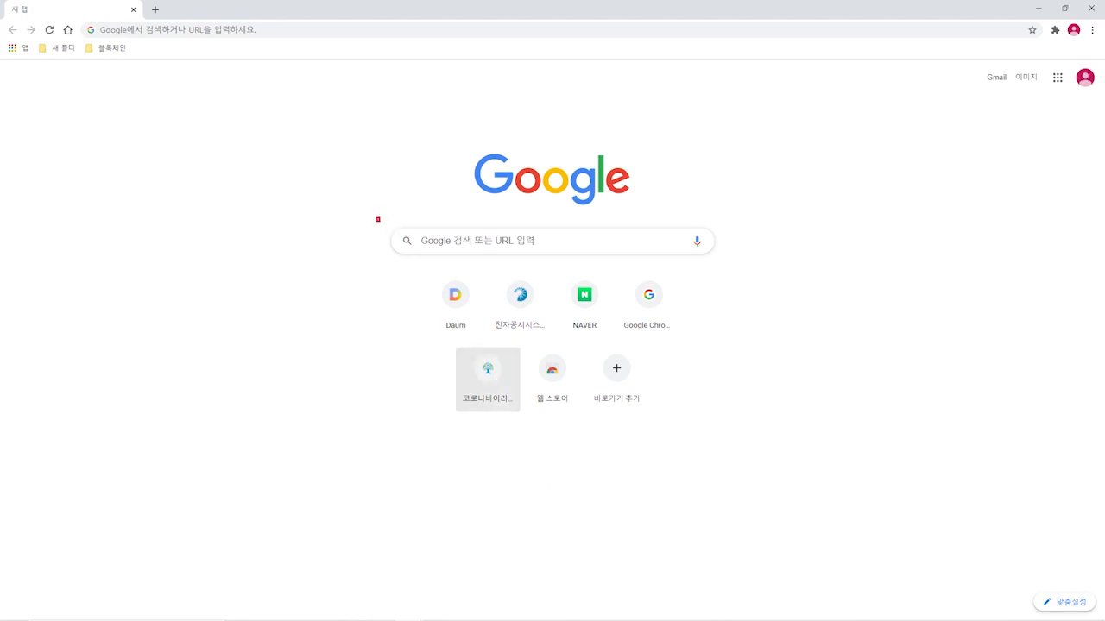
Search Google in Chrome for "아이콘 아카이브"
drag(377, 220, 730, 267)
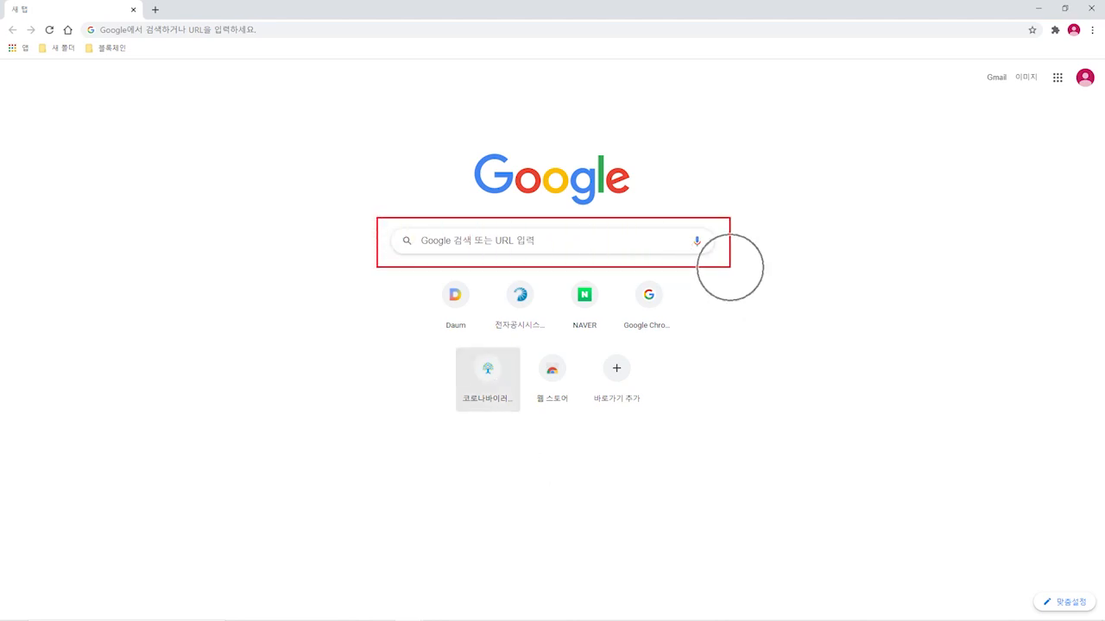
key(Escape)
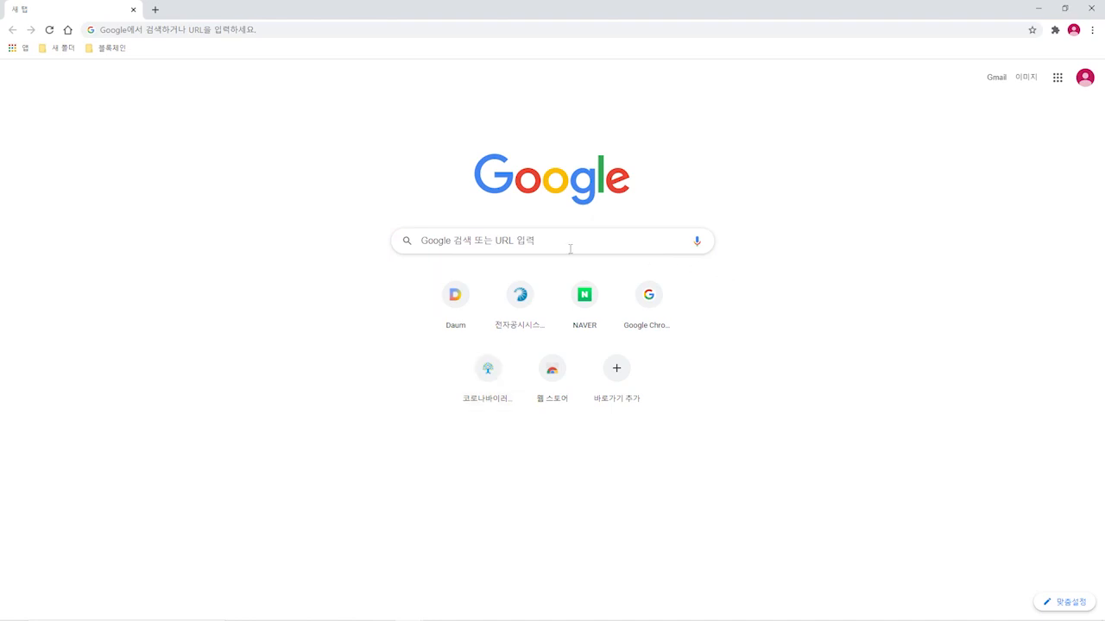
click(486, 245)
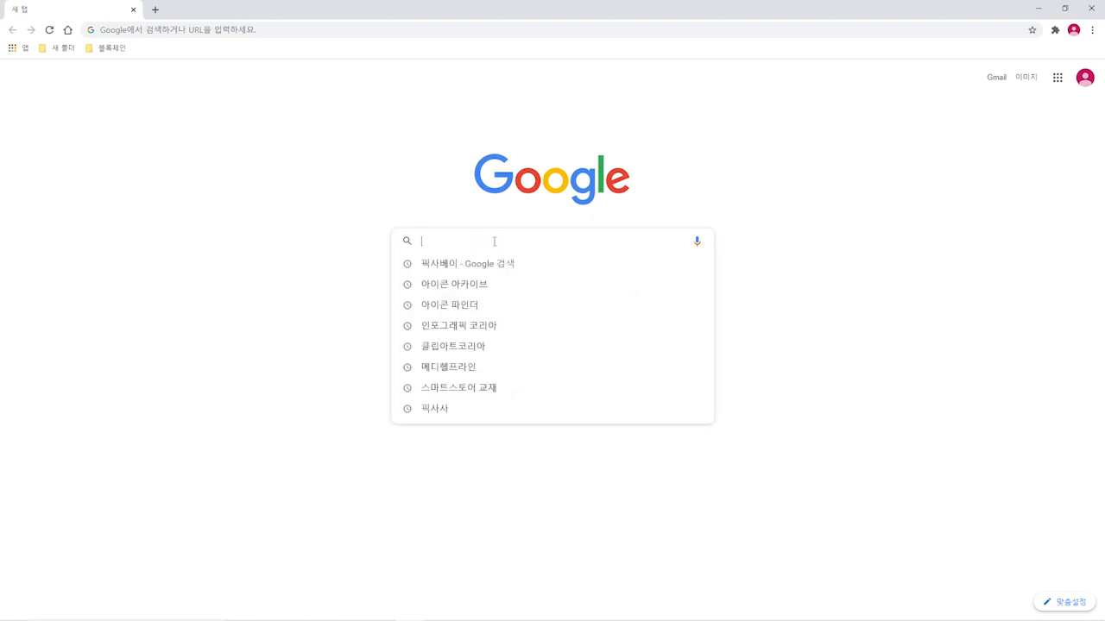
click(481, 286)
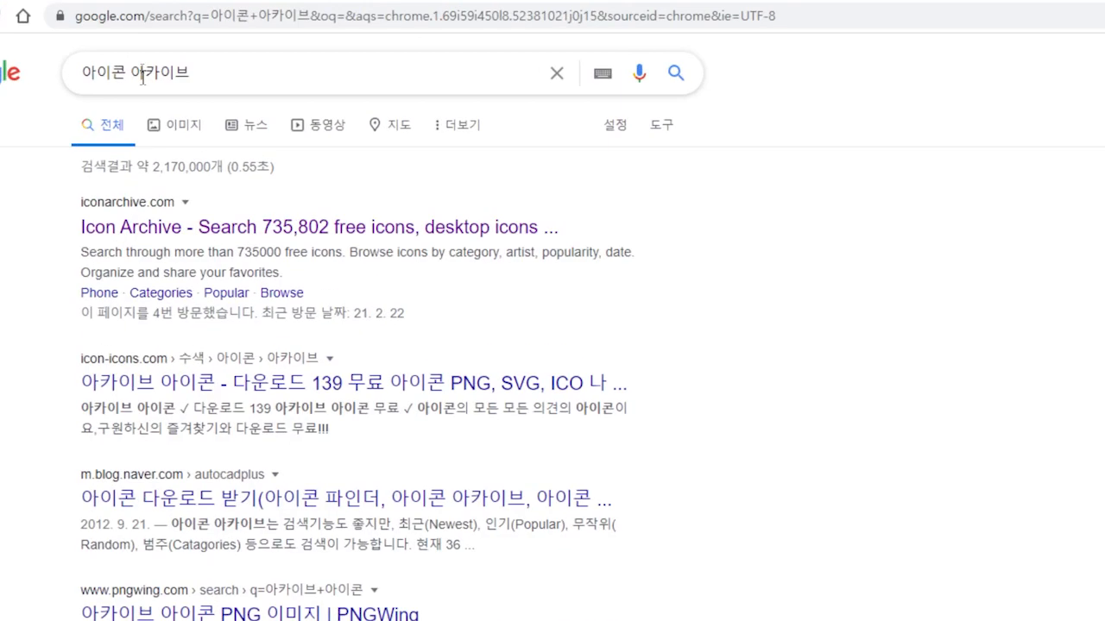
Open the Icon Archive site (iconarchive.com) from the search results
click(84, 74)
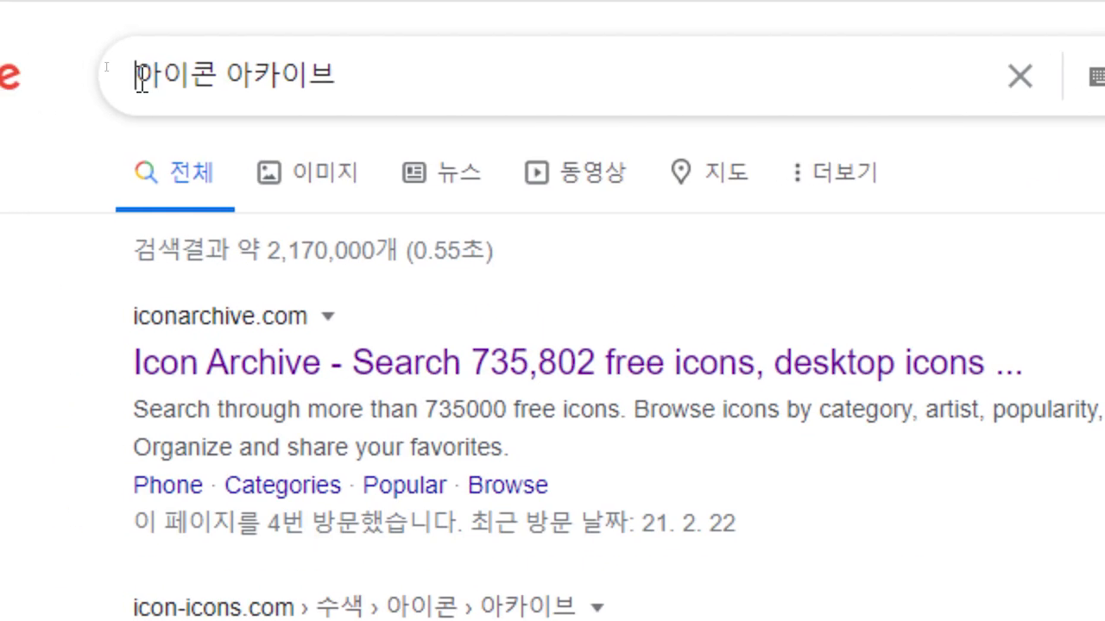
drag(141, 81, 340, 77)
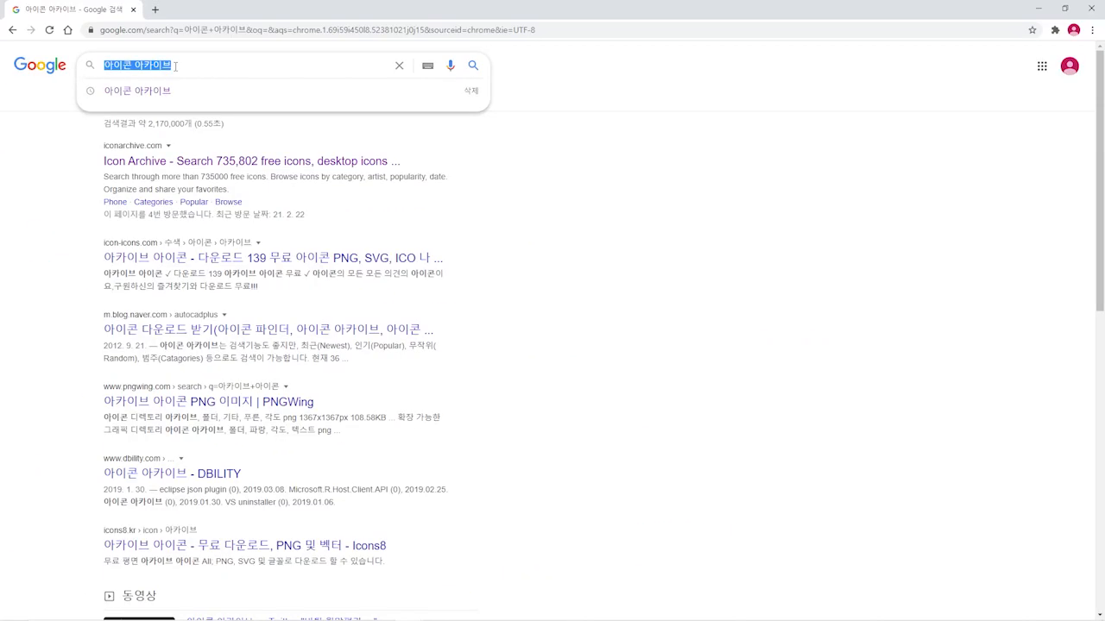
click(512, 206)
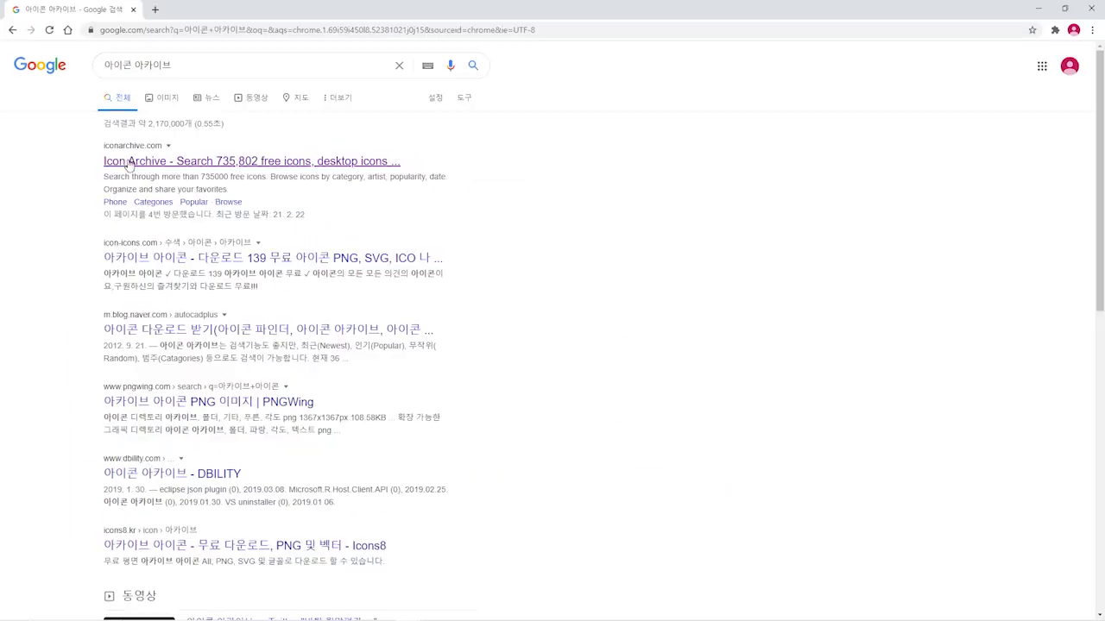
drag(93, 133, 475, 220)
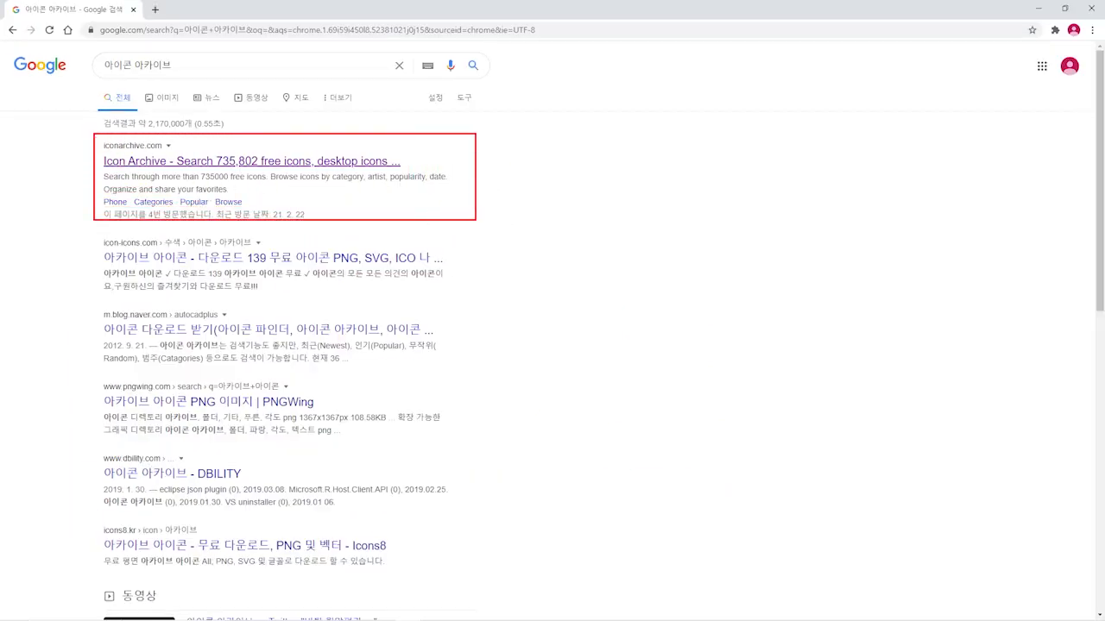
key(Escape)
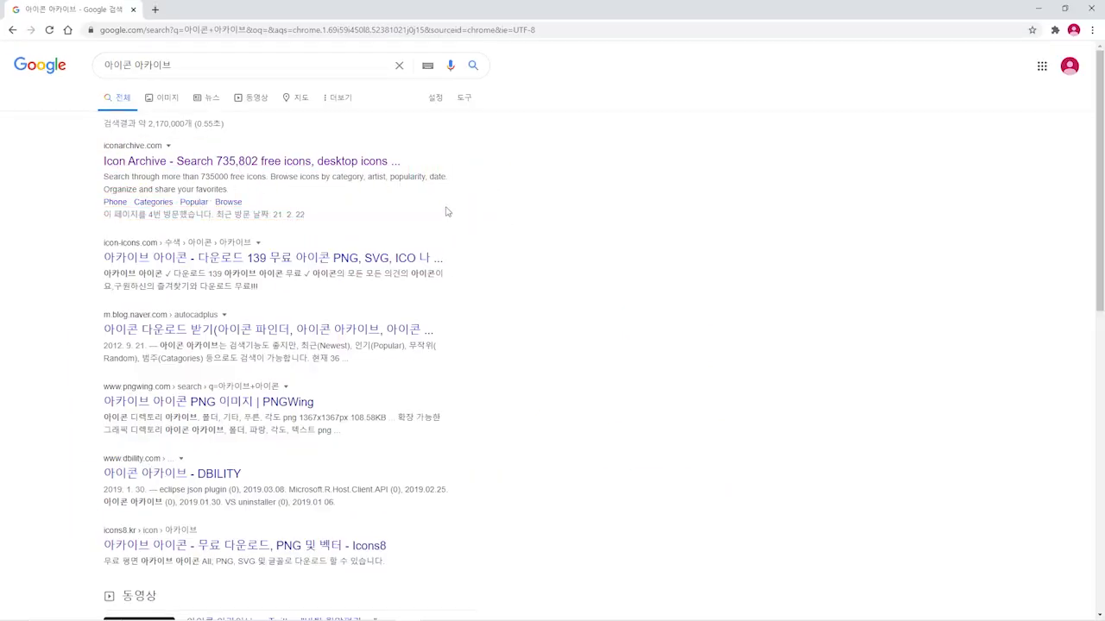
click(172, 161)
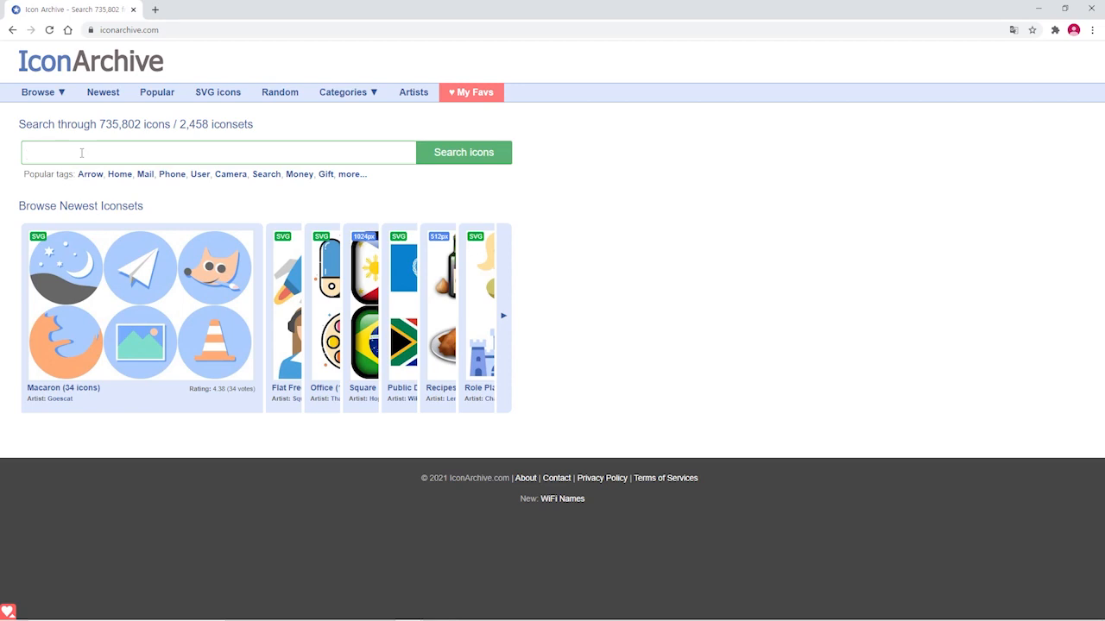
Search Icon Archive for "wifi" icons
text(ㅈ)
key(BackSpace)
text(wifi)
click(82, 153)
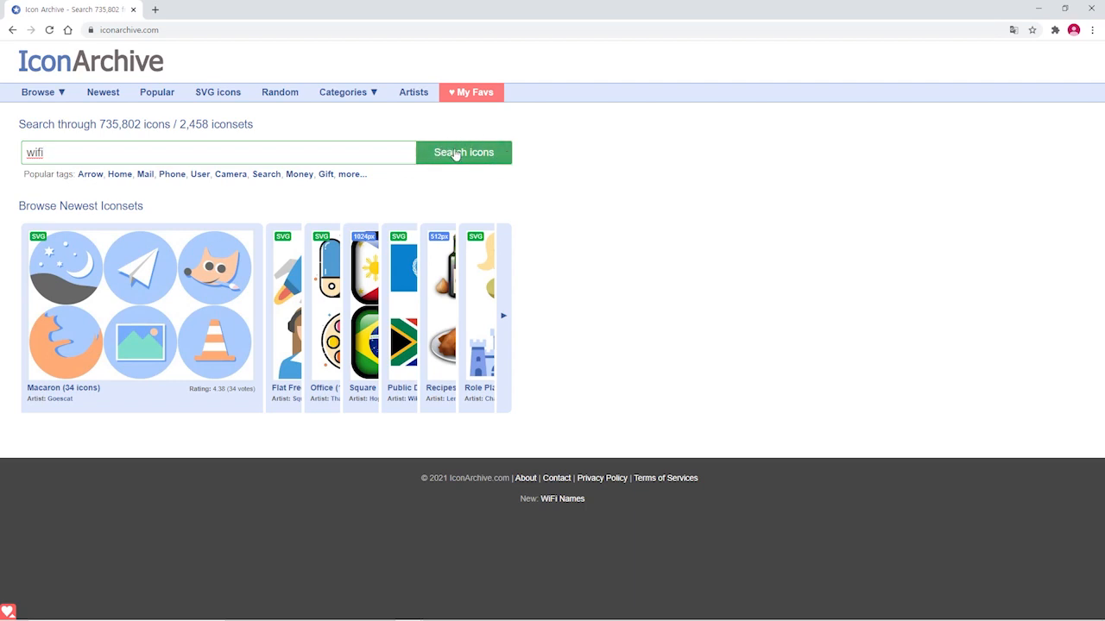
click(467, 155)
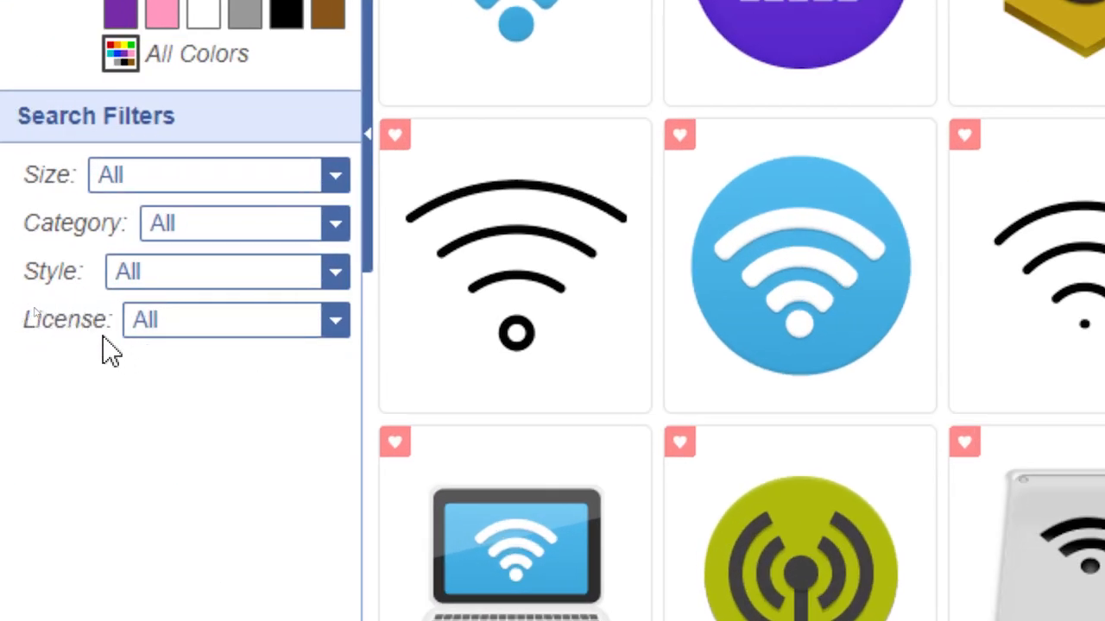
Filter the wifi icons by the Commercial free license and look over the style filter options
click(136, 329)
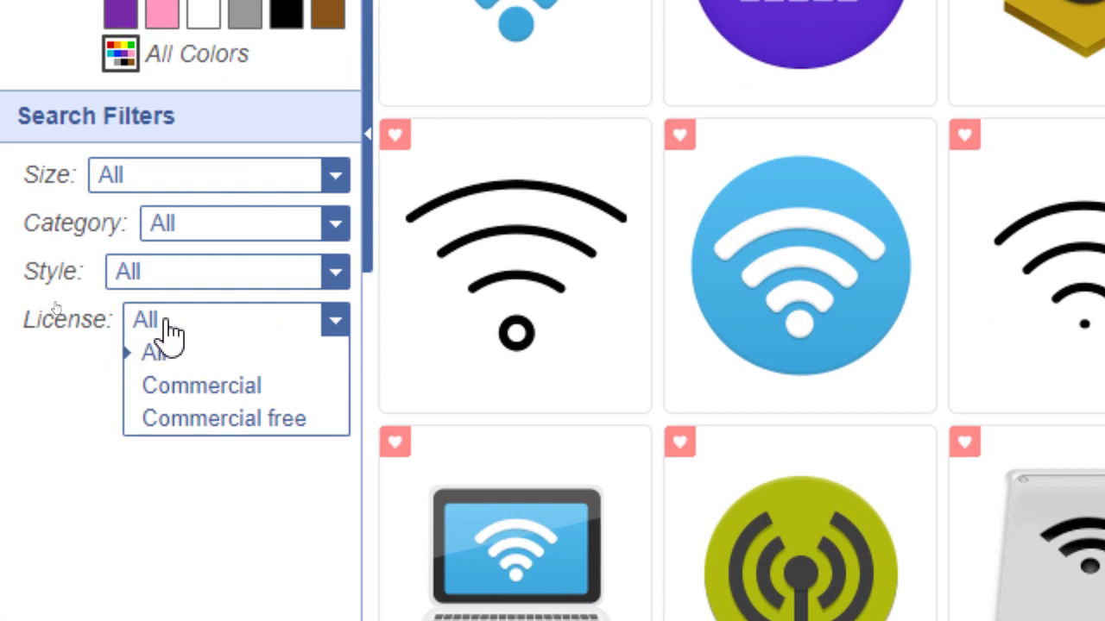
click(168, 423)
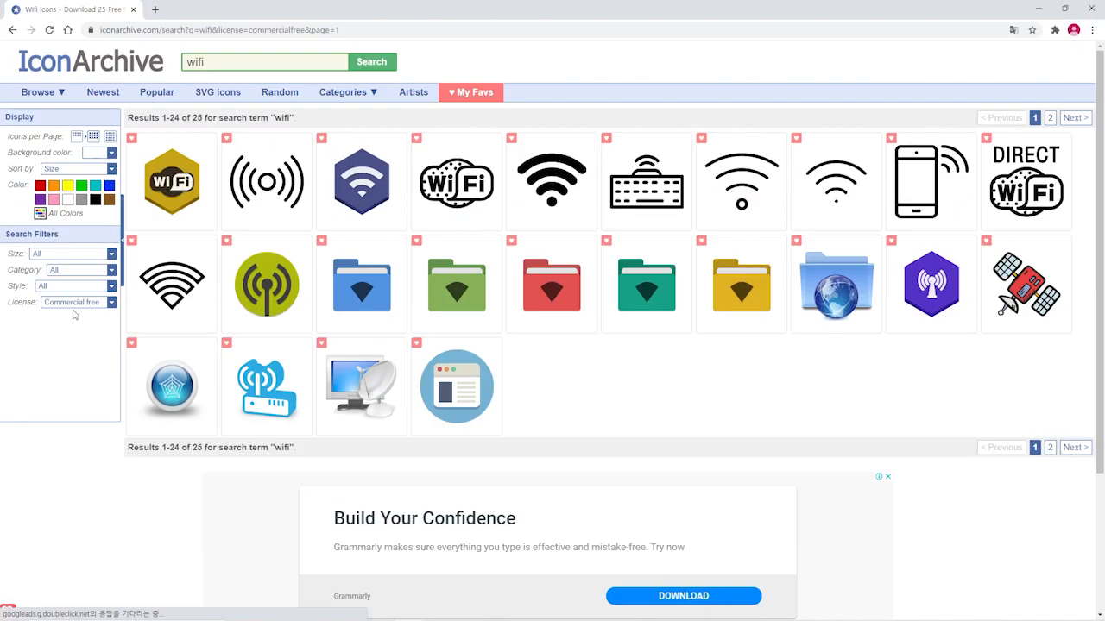
click(76, 286)
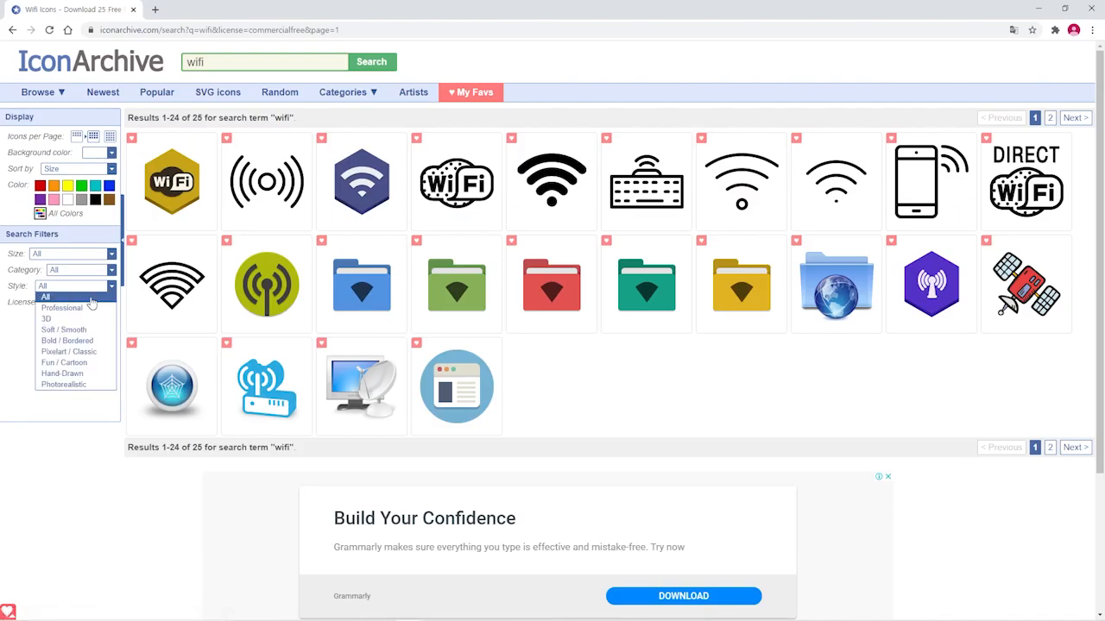
click(77, 395)
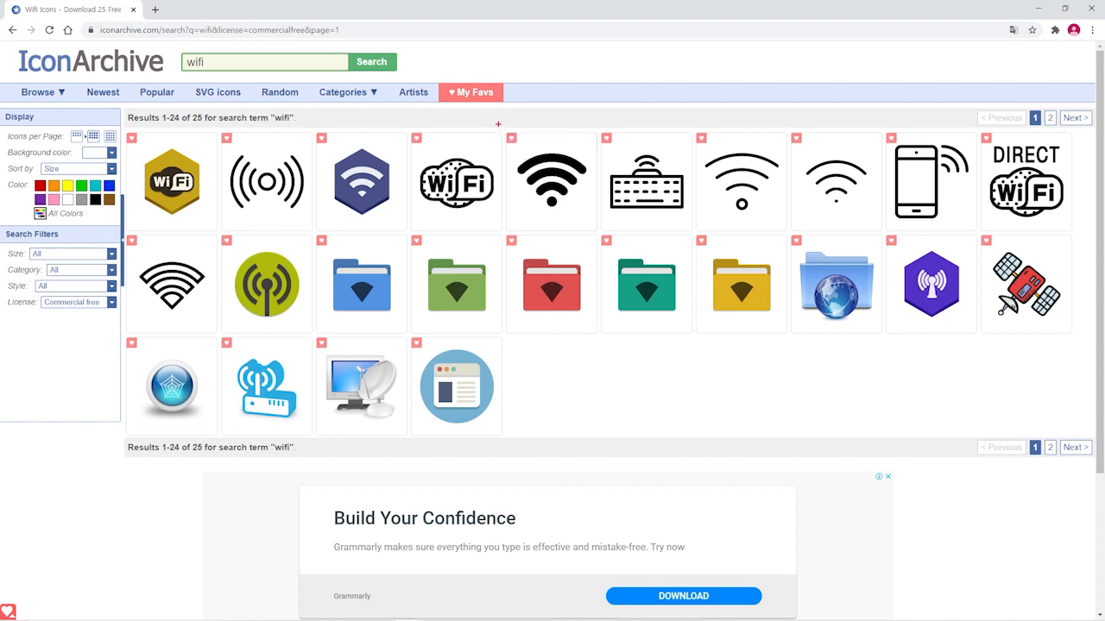
Open the page of the bold solid black Network Wifi icon and look over its details
drag(498, 125, 608, 233)
click(565, 179)
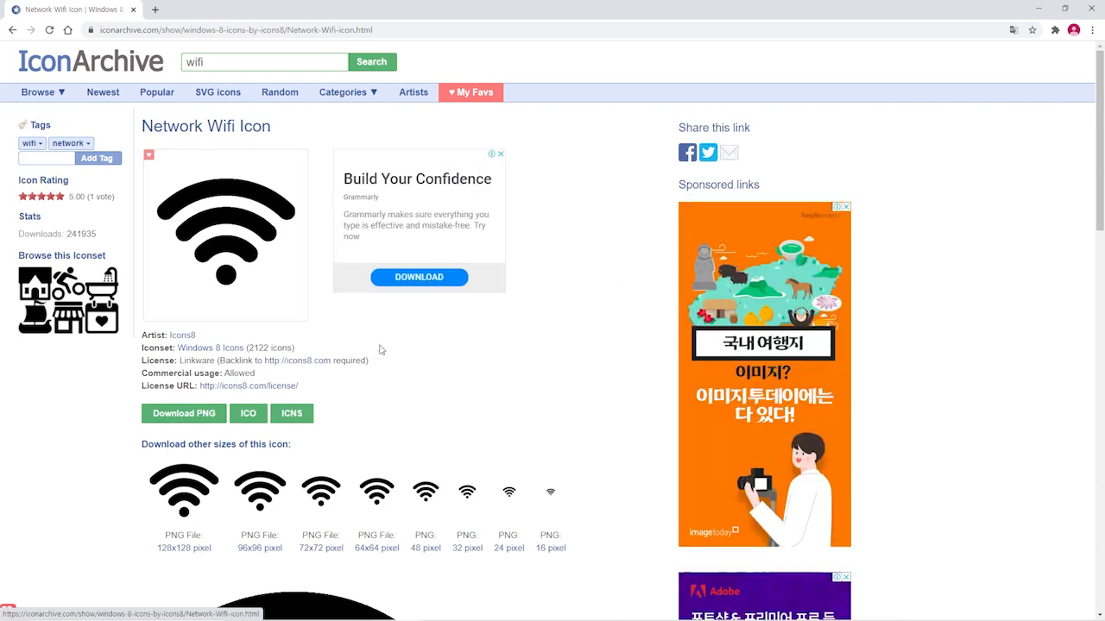
scroll(399, 350, down, 1)
scroll(400, 349, down, 2)
scroll(399, 350, up, 3)
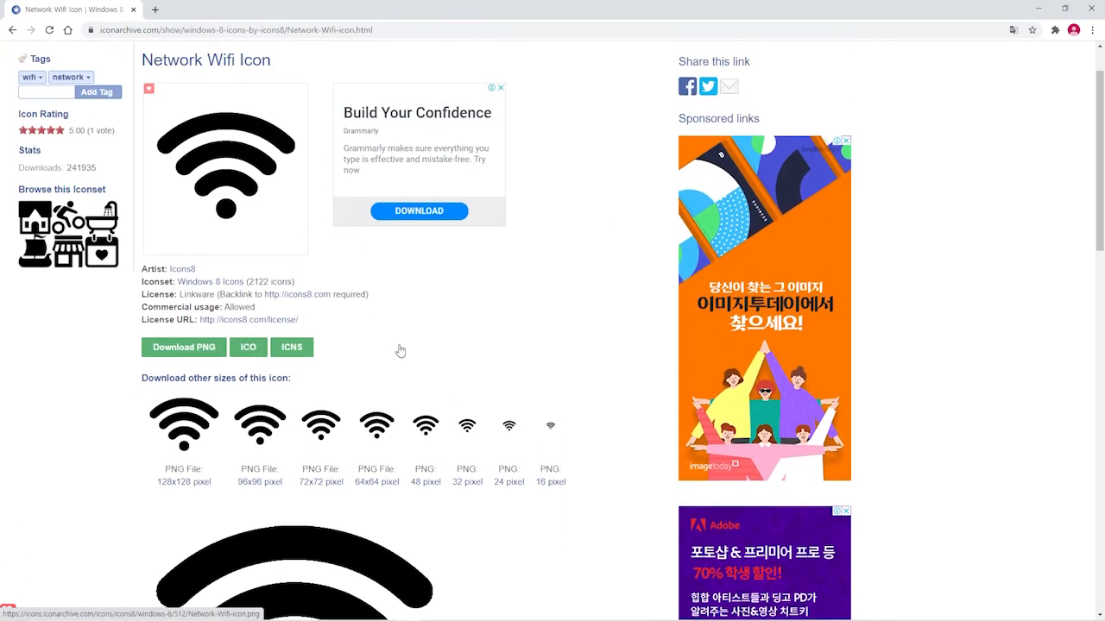
scroll(399, 350, up, 1)
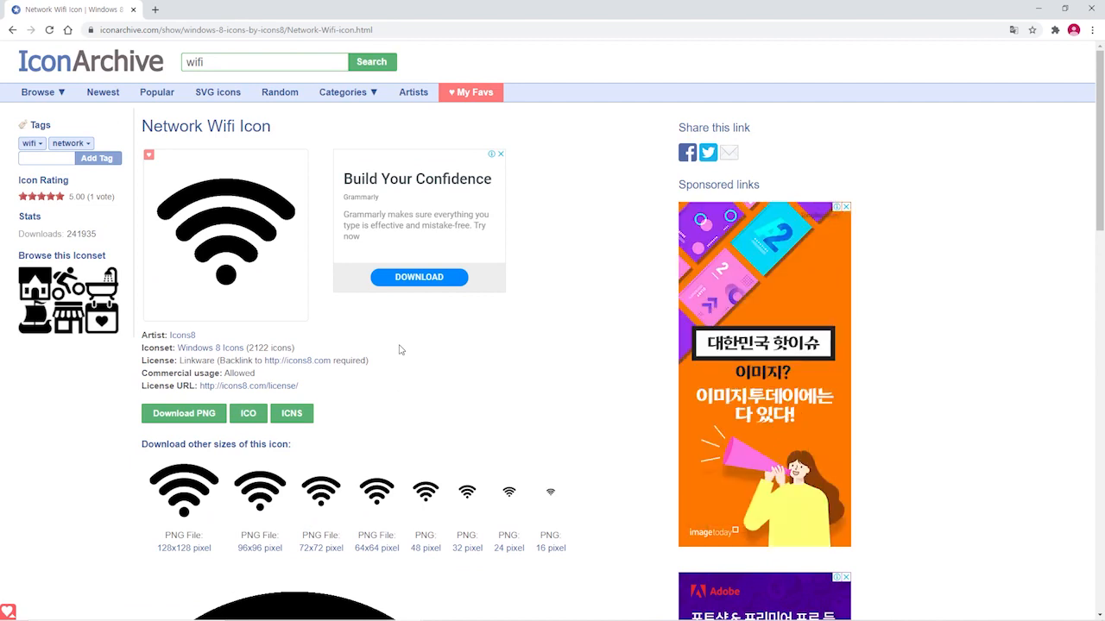
Look over the icon's available PNG sizes and copy the main Network Wifi preview image to the clipboard
drag(138, 145, 322, 330)
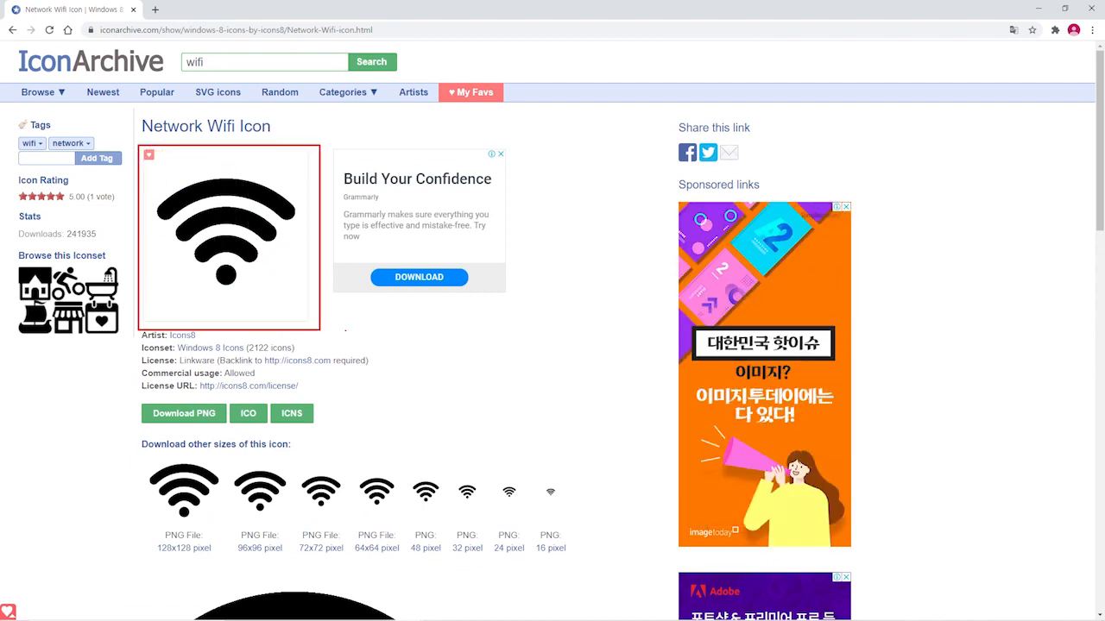
scroll(419, 340, down, 4)
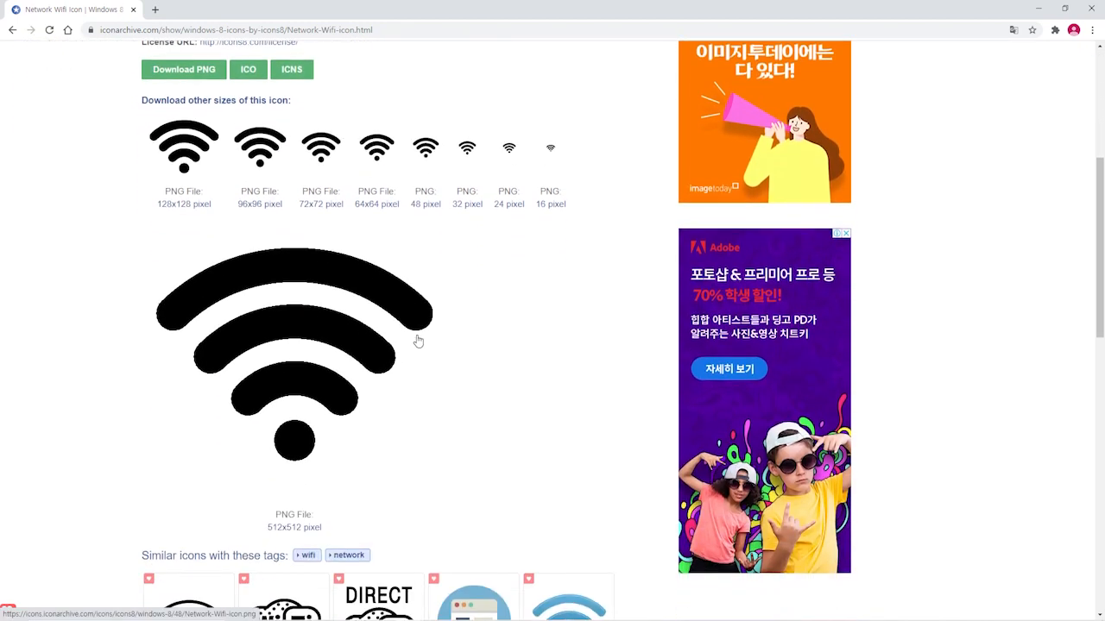
scroll(415, 338, down, 1)
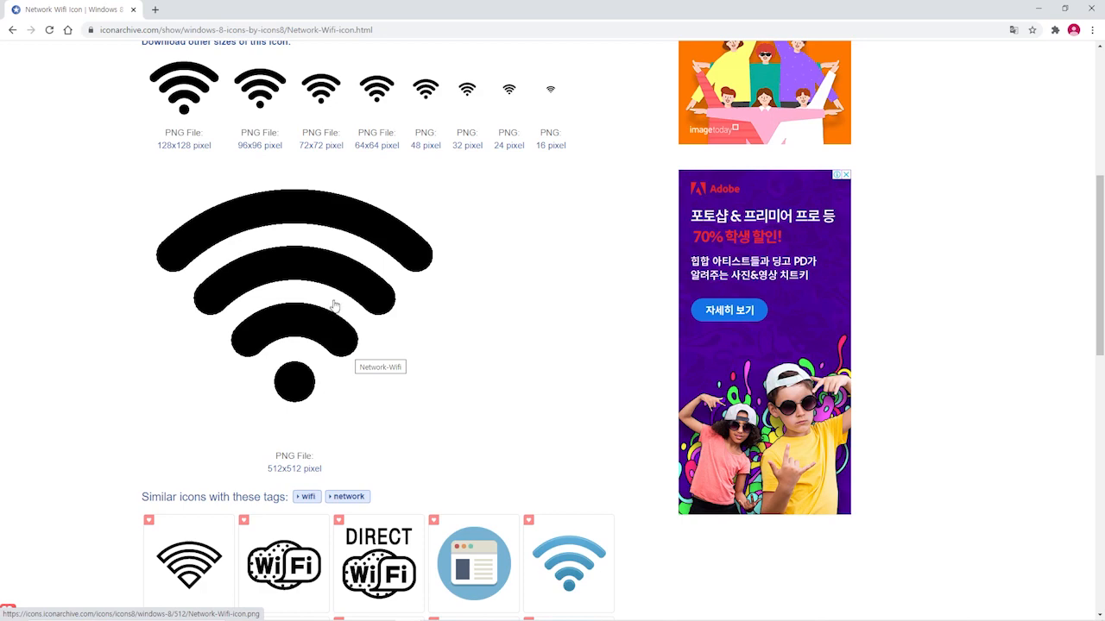
scroll(371, 290, up, 3)
scroll(371, 290, up, 2)
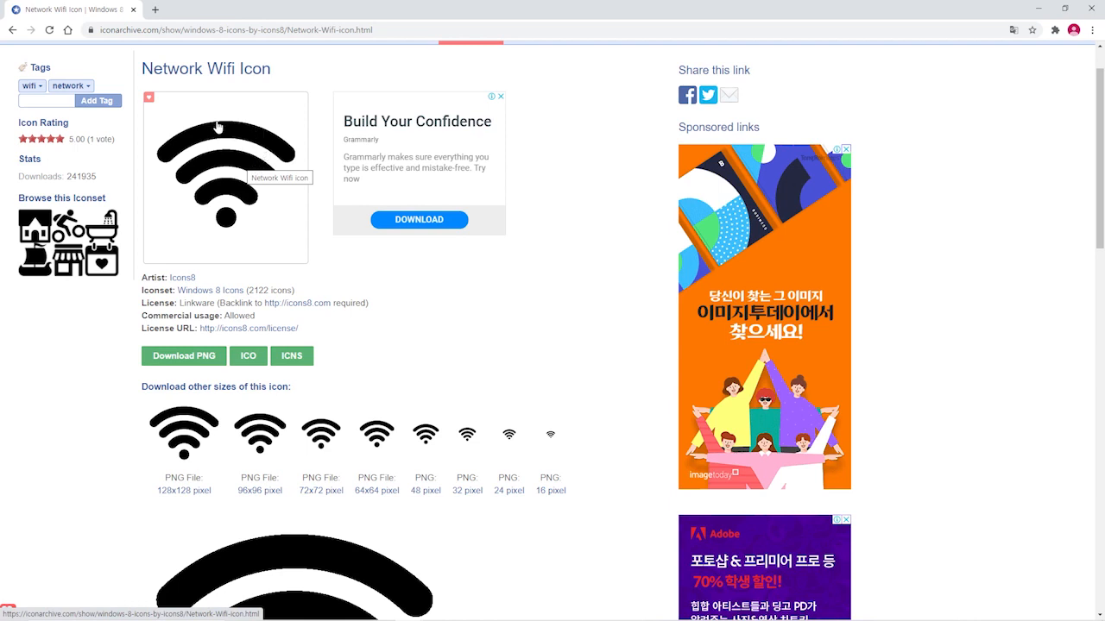
right_click(230, 162)
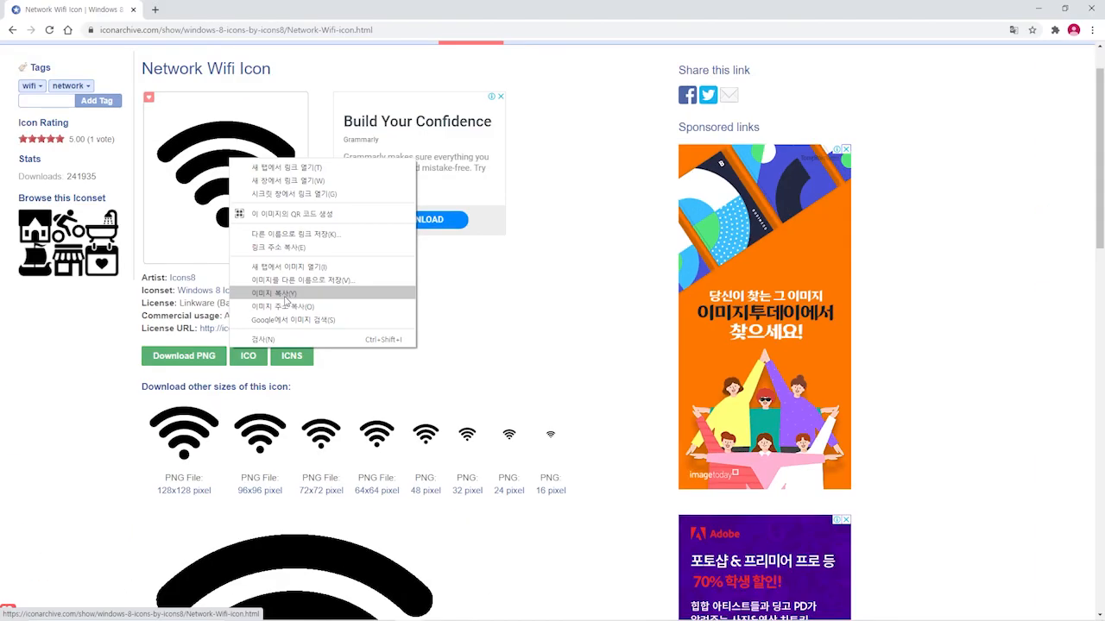
click(286, 297)
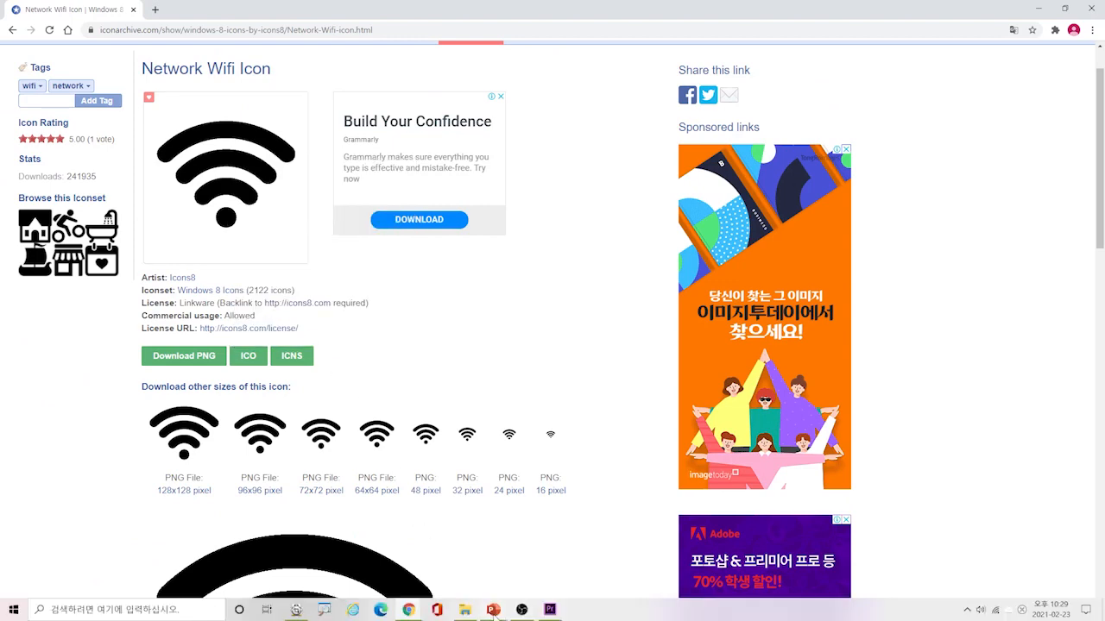
Switch to 8강예제.pptx in PowerPoint and show slide 2 with the icons and maps
mouse_move(493, 609)
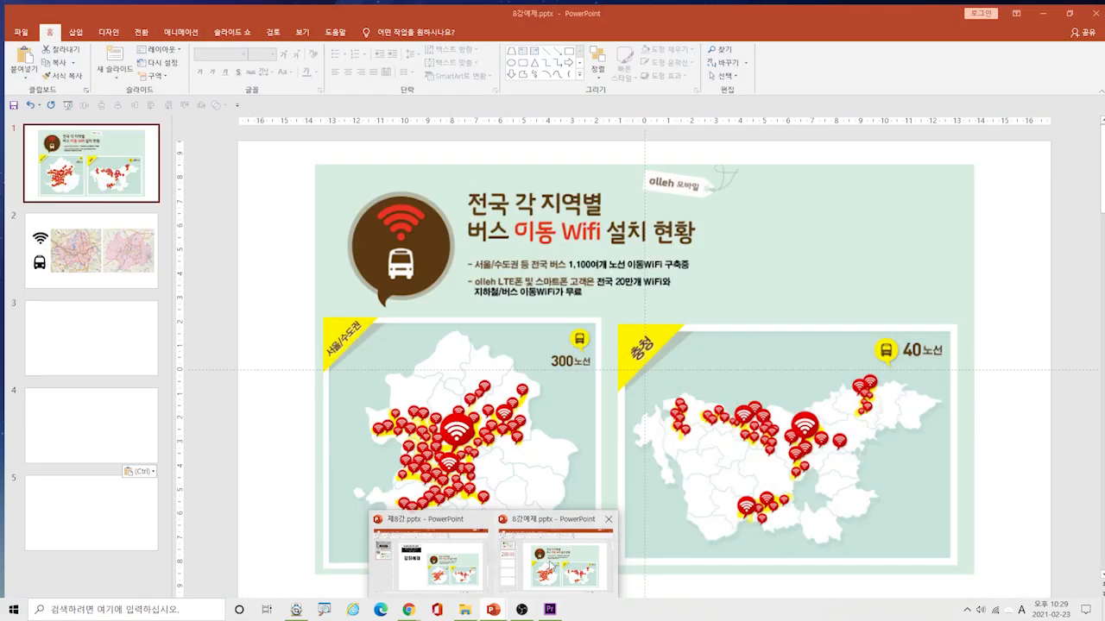
click(550, 565)
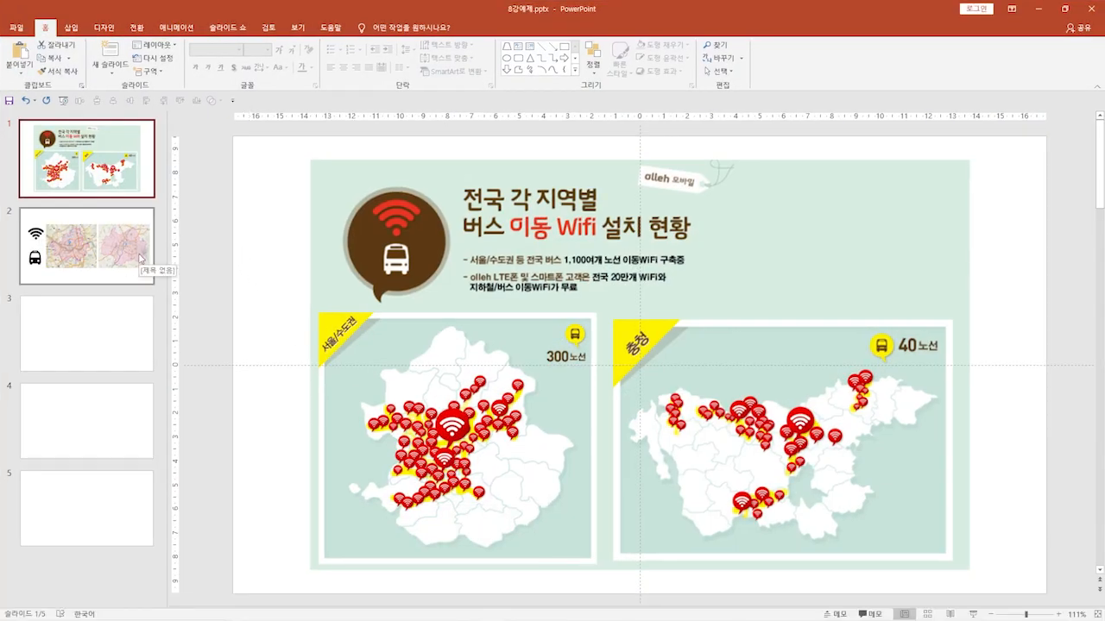
click(141, 259)
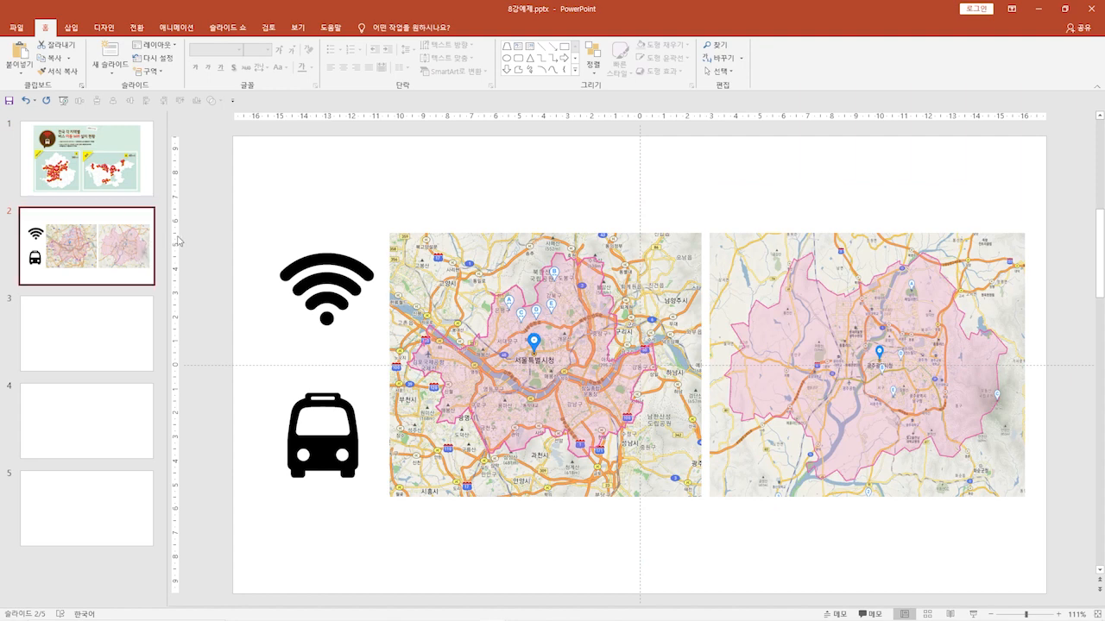
Paste the copied wifi icon onto slide 2 with the destination theme and move it to the upper edge of the Seoul map
right_click(429, 182)
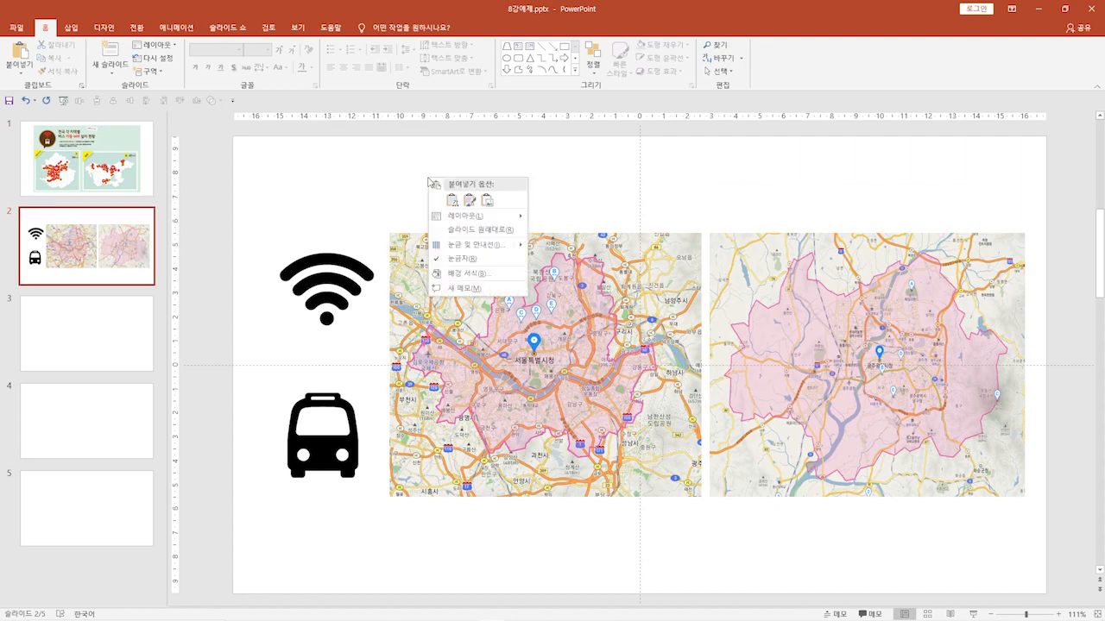
click(453, 200)
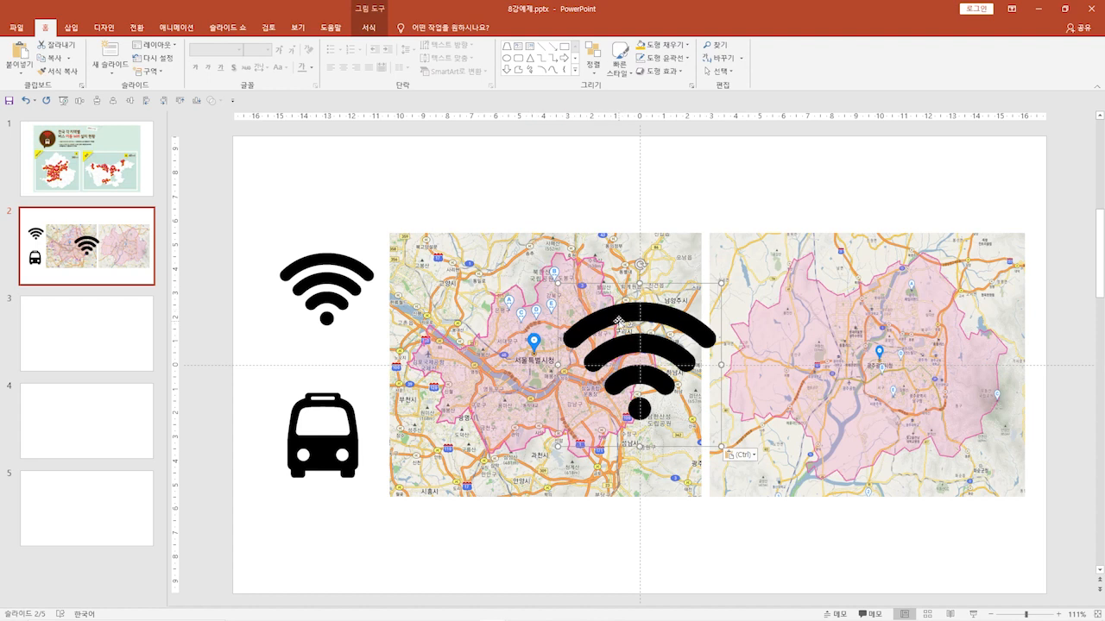
drag(609, 313, 490, 189)
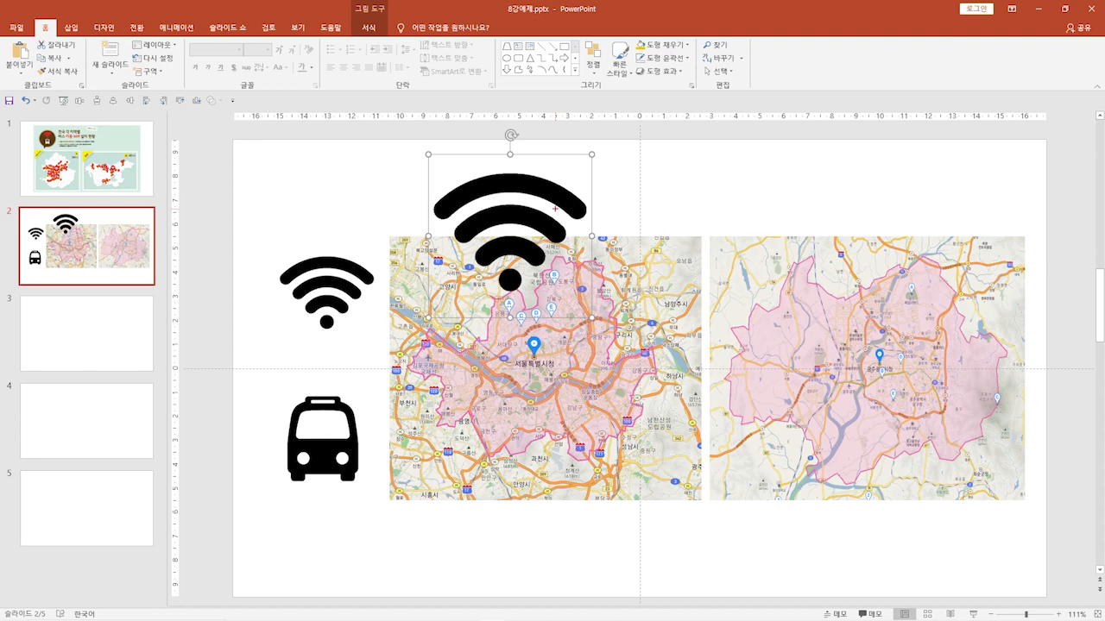
mouse_move(319, 237)
mouse_down()
mouse_move(331, 255)
mouse_move(359, 222)
mouse_up()
key(Escape)
Delete the large wifi icon just pasted over the Seoul map
click(698, 195)
click(516, 186)
key(Delete)
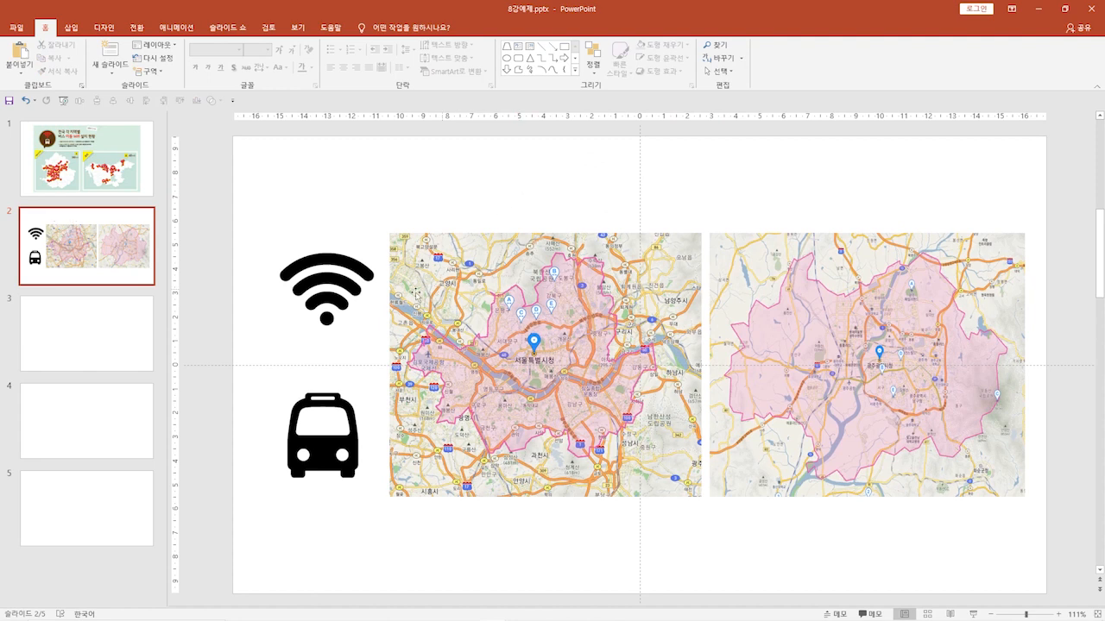
key(ctrl+2)
drag(263, 376, 367, 498)
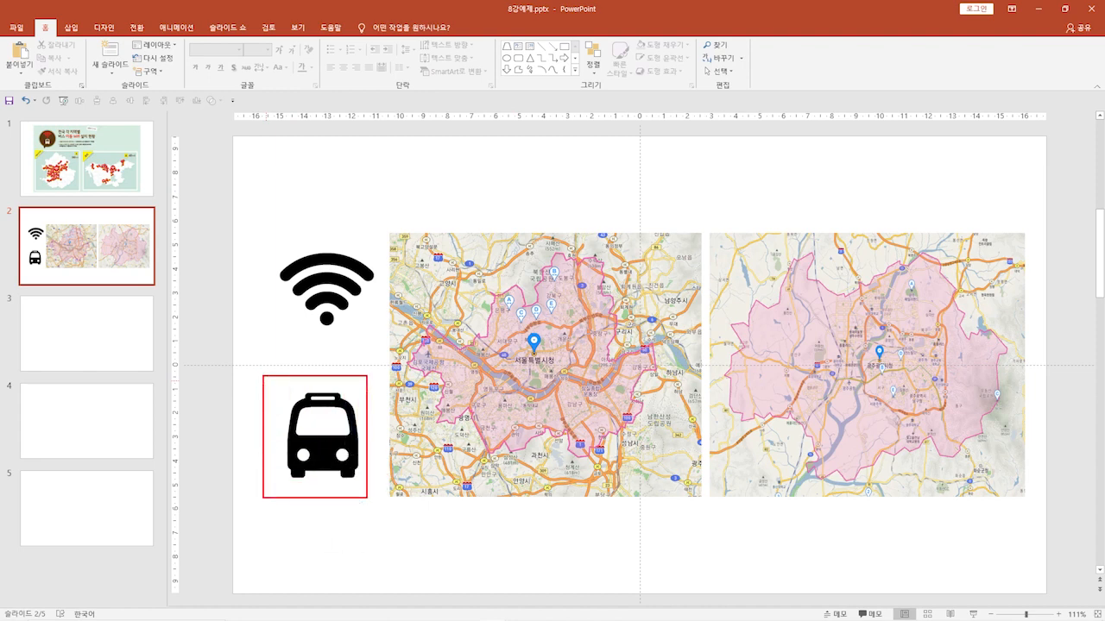
key(Escape)
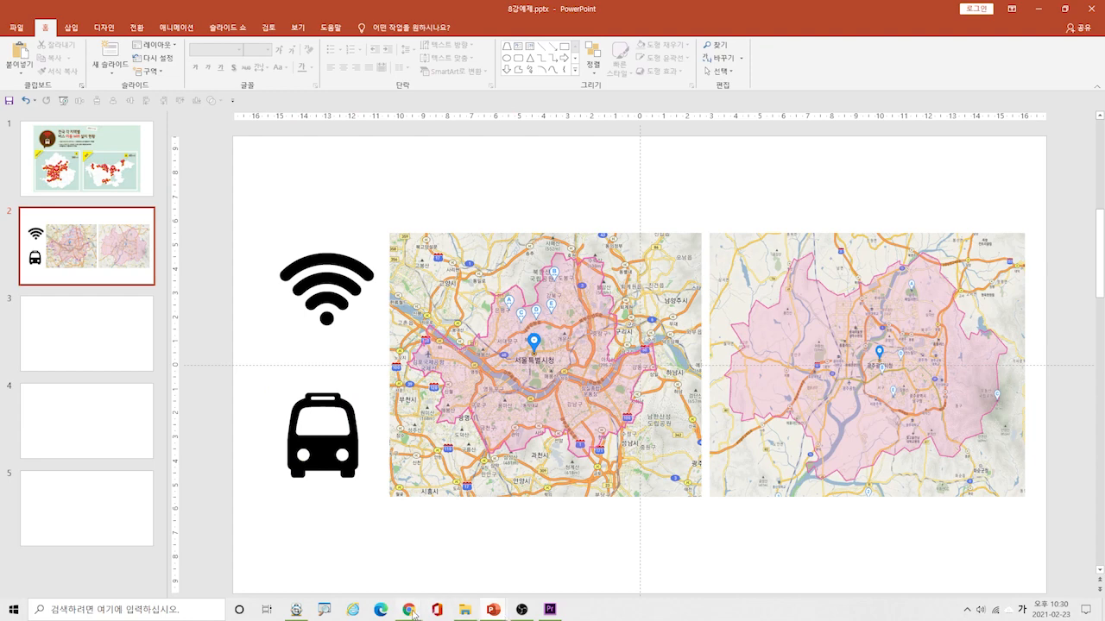
Switch to the Icon Archive page in Chrome and search the site for "bus" icons
mouse_move(413, 613)
click(446, 554)
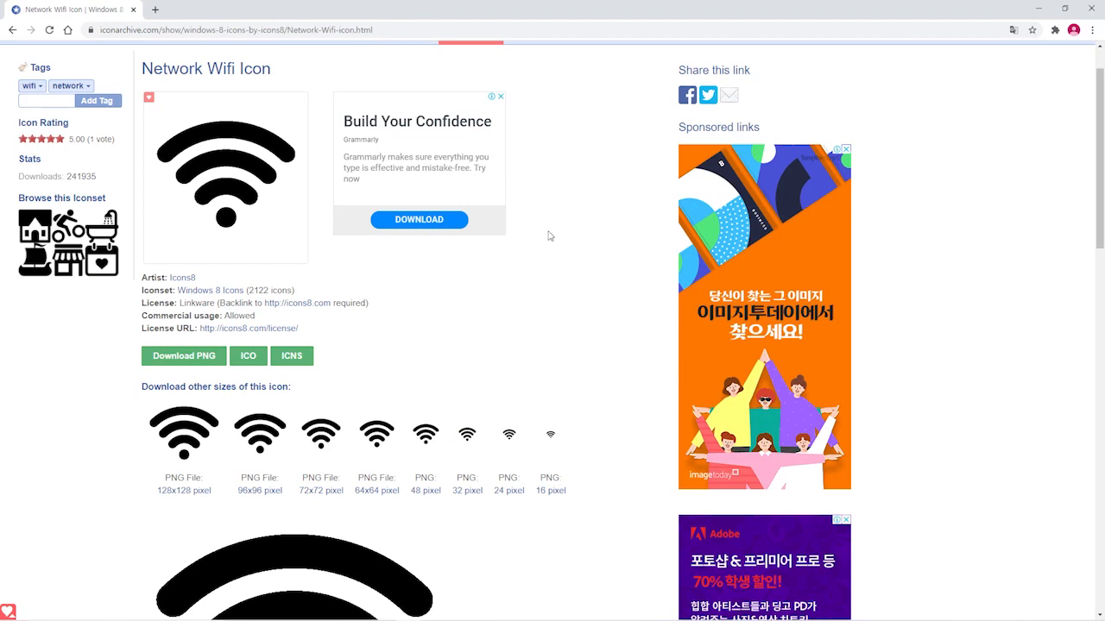
scroll(552, 239, up, 1)
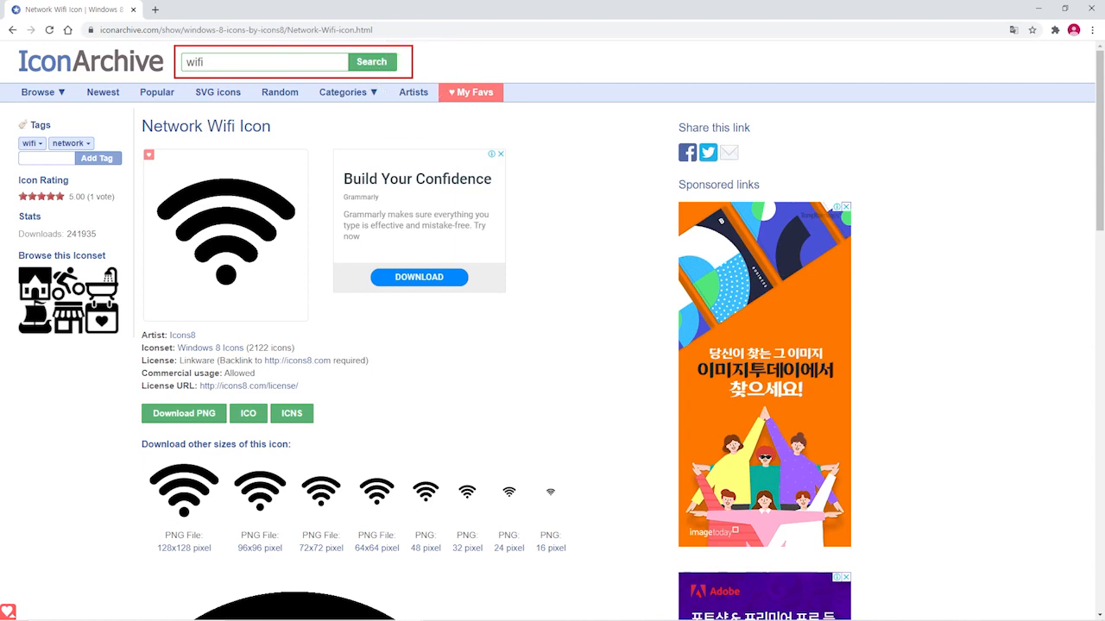
click(213, 61)
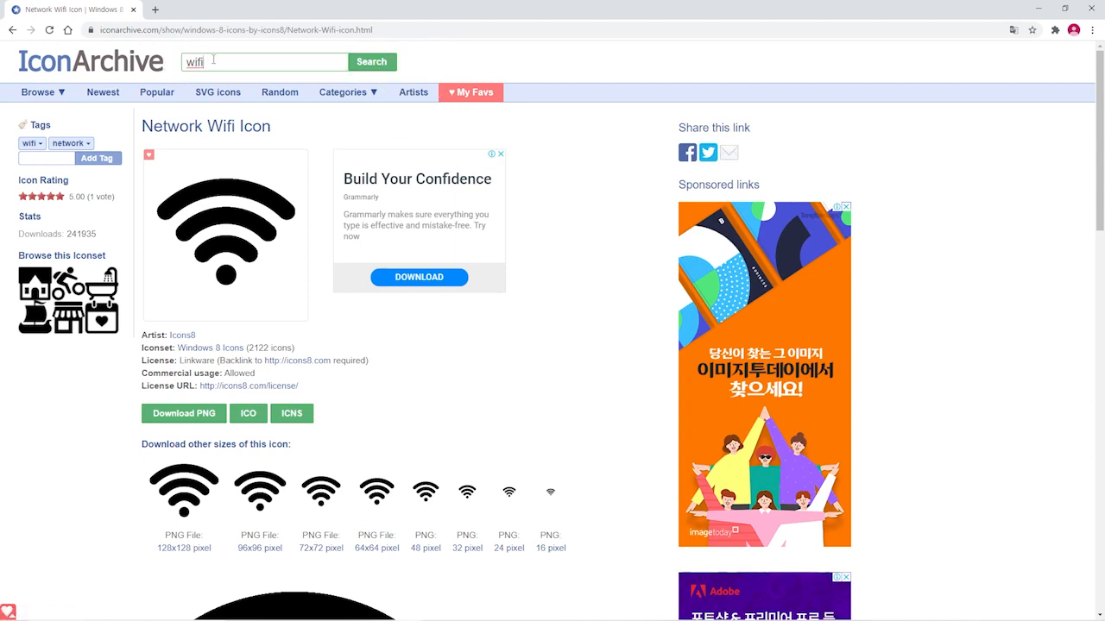
key(BackSpace)
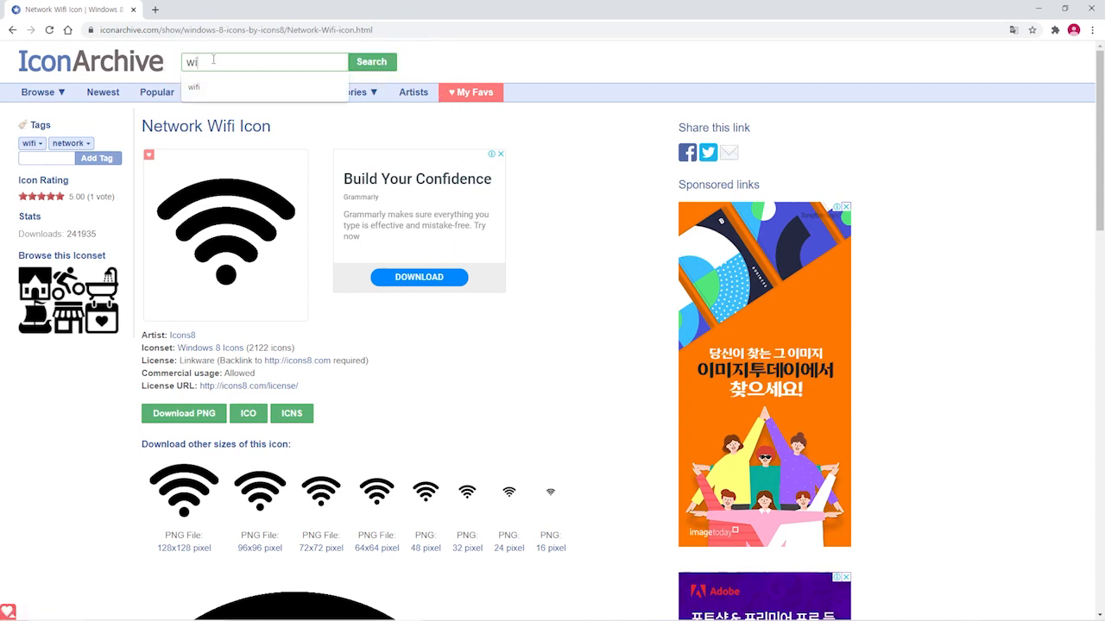
key(BackSpace)
key(BackSpace)
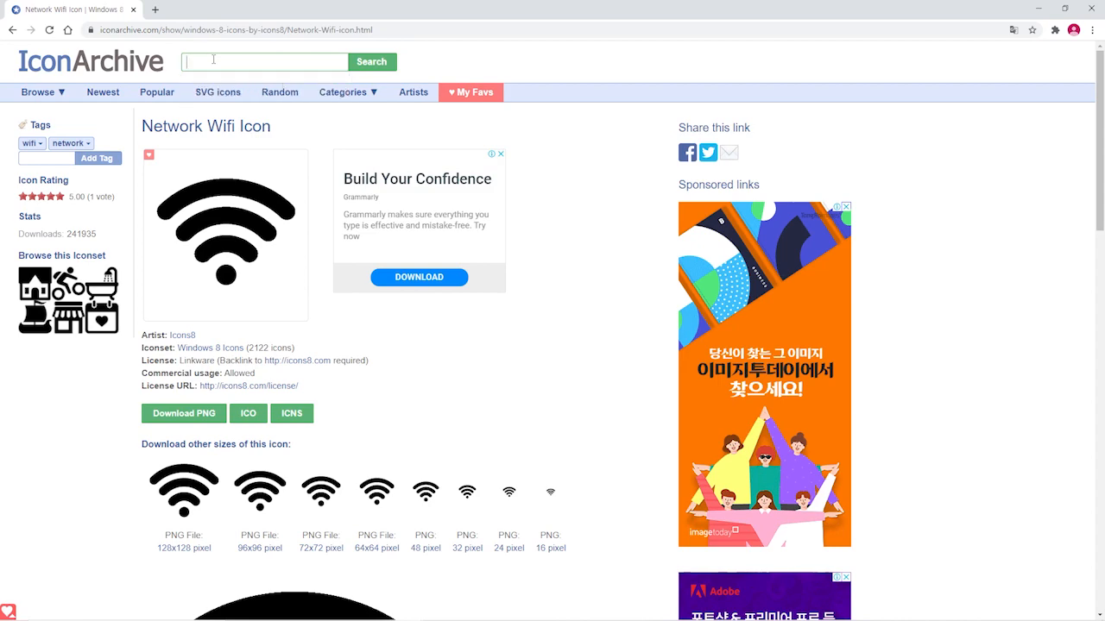
text(bus)
click(371, 62)
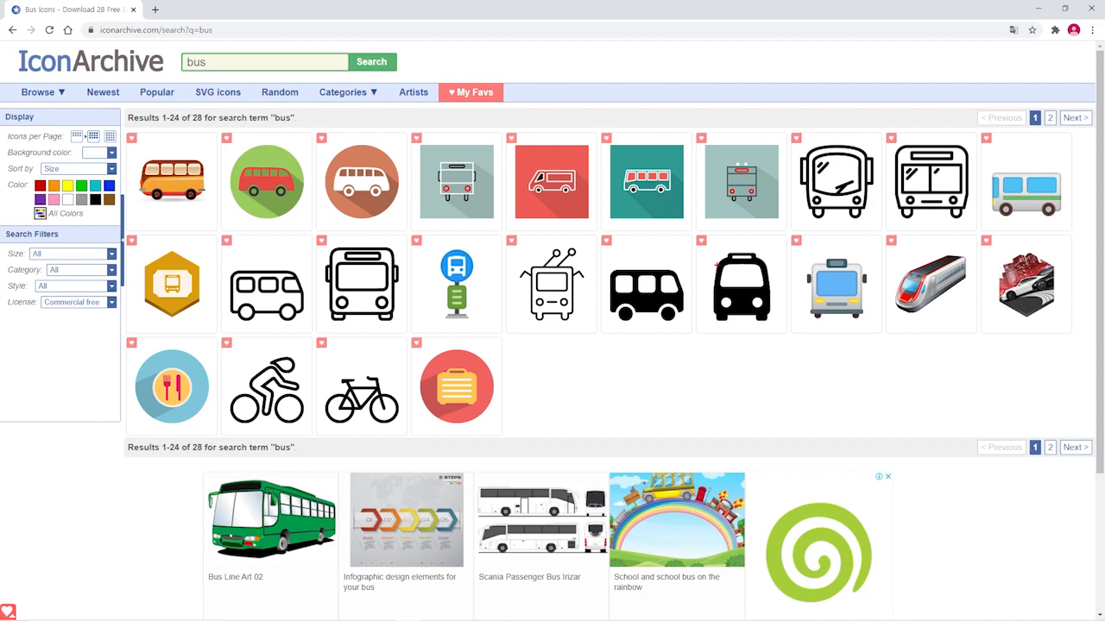
Open the page of the solid black front-view Transport Bus icon and copy its main preview image to the clipboard
mouse_move(689, 231)
mouse_down()
mouse_move(732, 311)
mouse_move(786, 338)
mouse_up()
key(Escape)
click(749, 288)
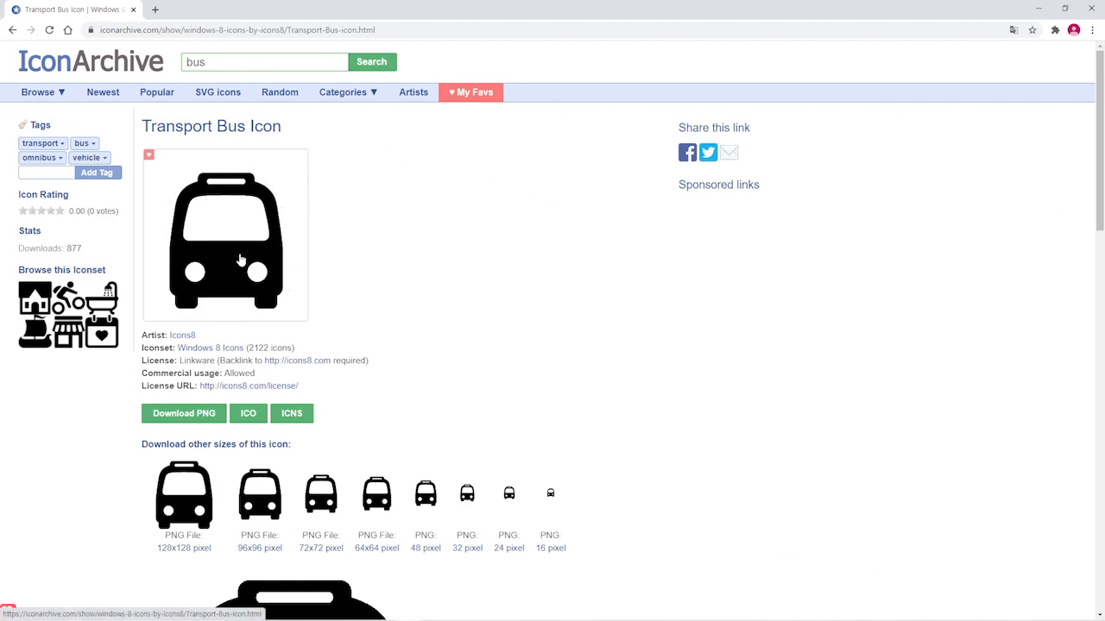
right_click(240, 260)
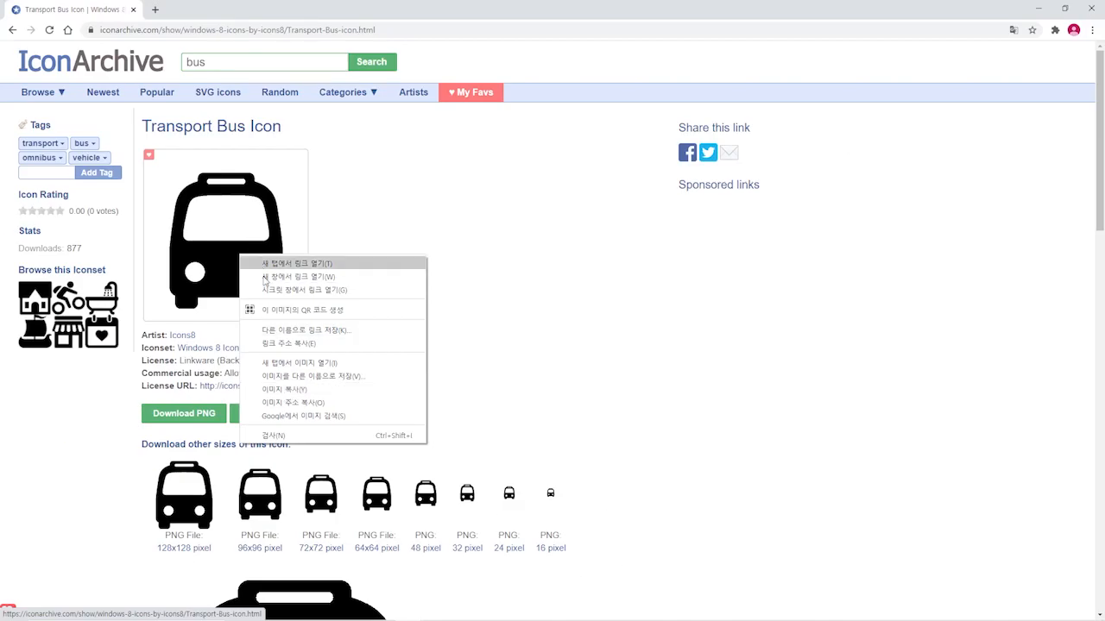
click(292, 390)
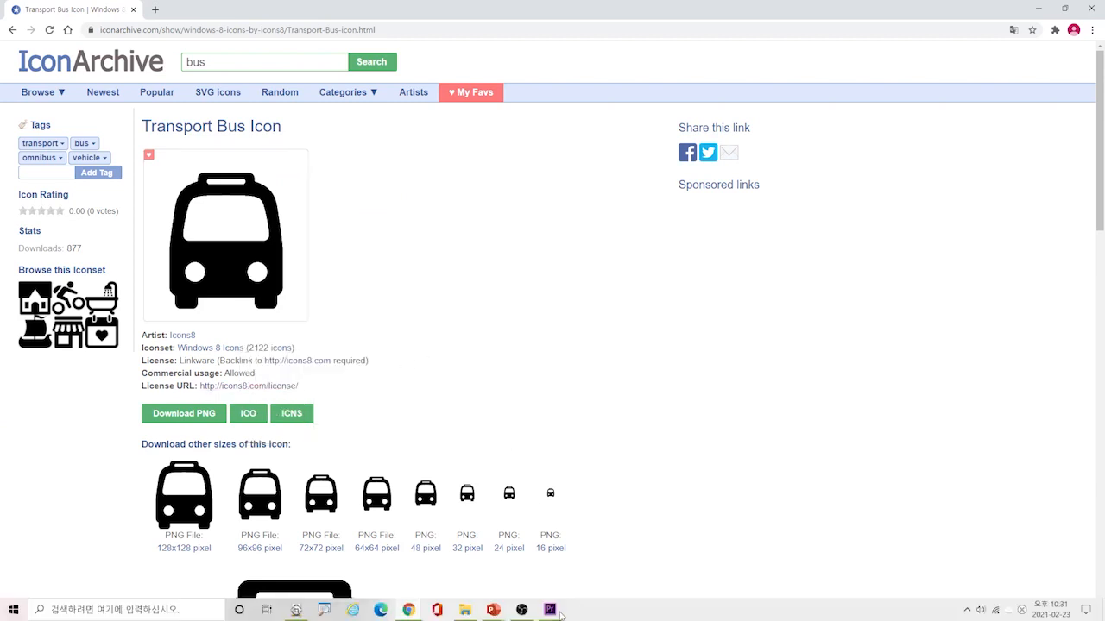
Switch to 8강예제.pptx in PowerPoint and paste the copied bus icon onto slide 2
mouse_move(512, 611)
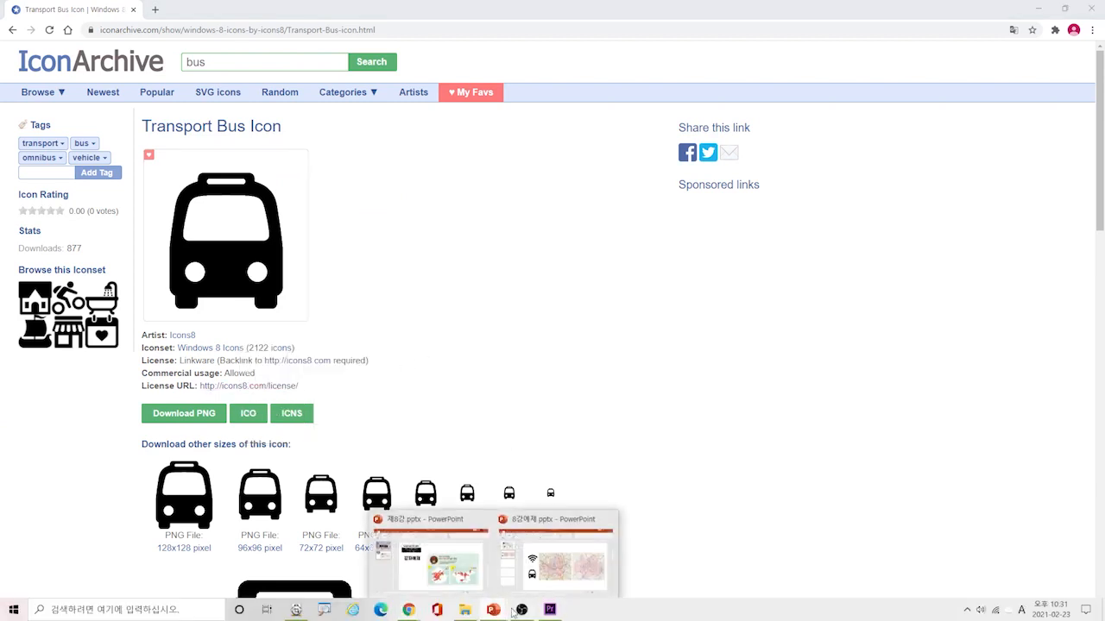
click(556, 563)
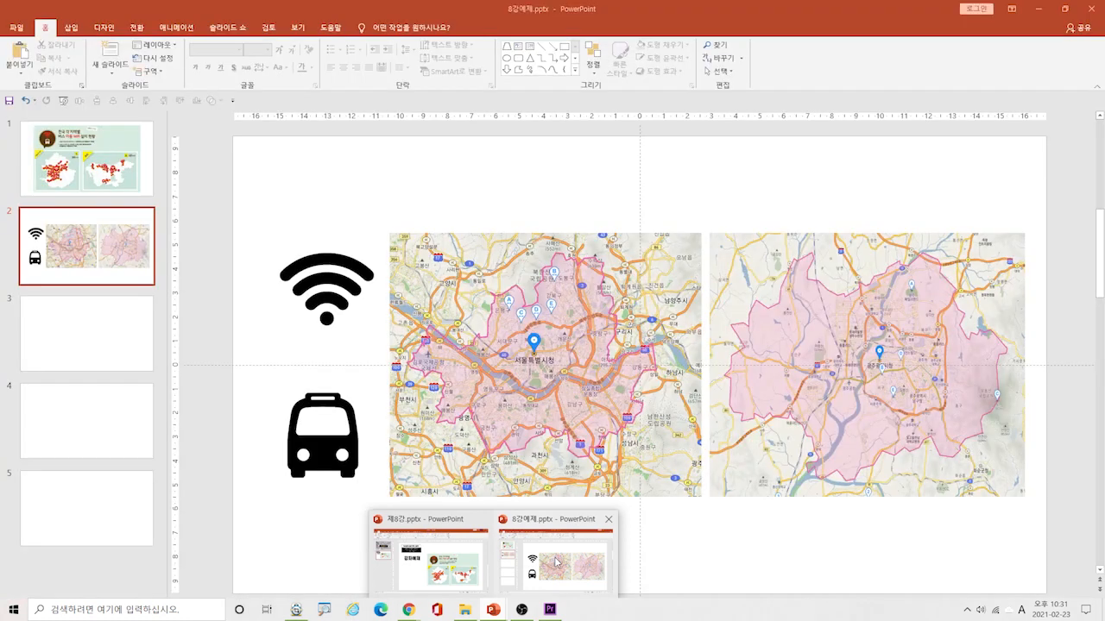
right_click(482, 160)
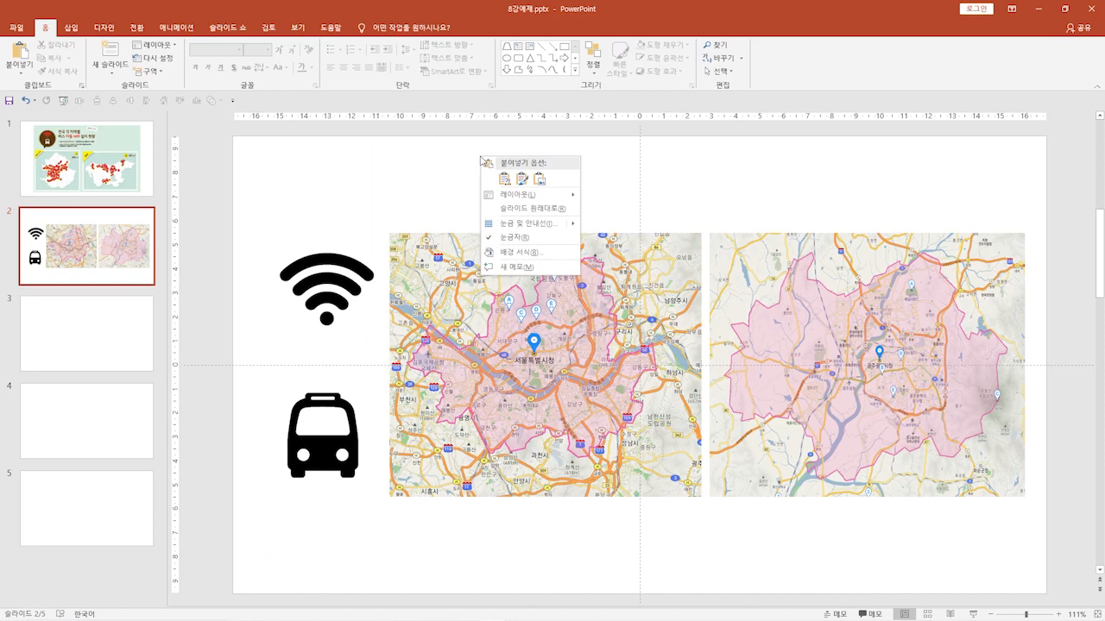
click(505, 179)
click(617, 167)
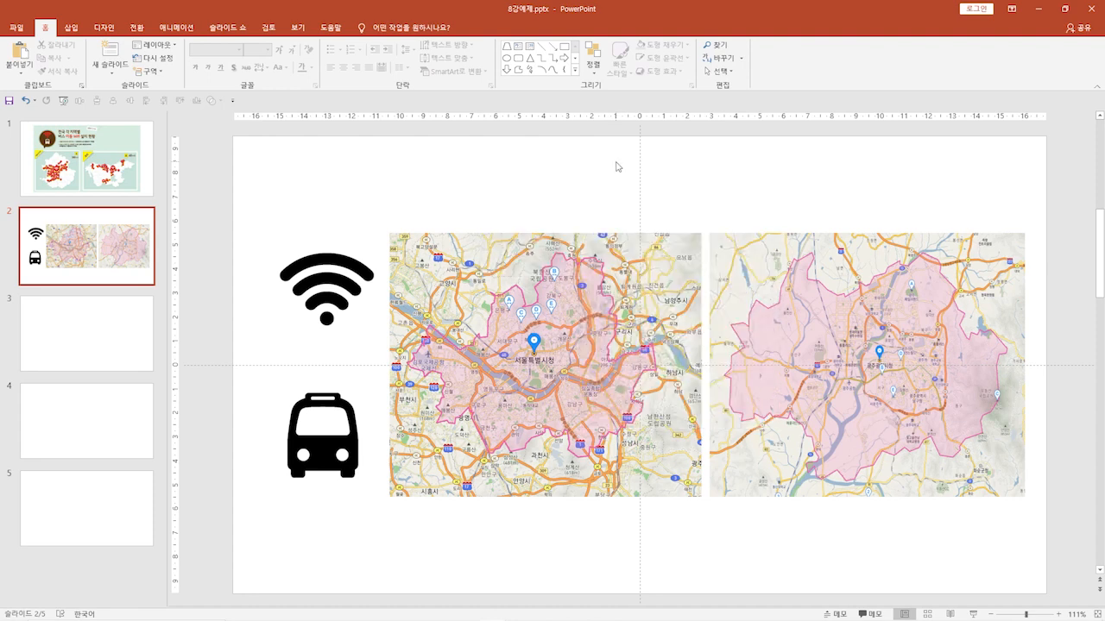
right_click(505, 186)
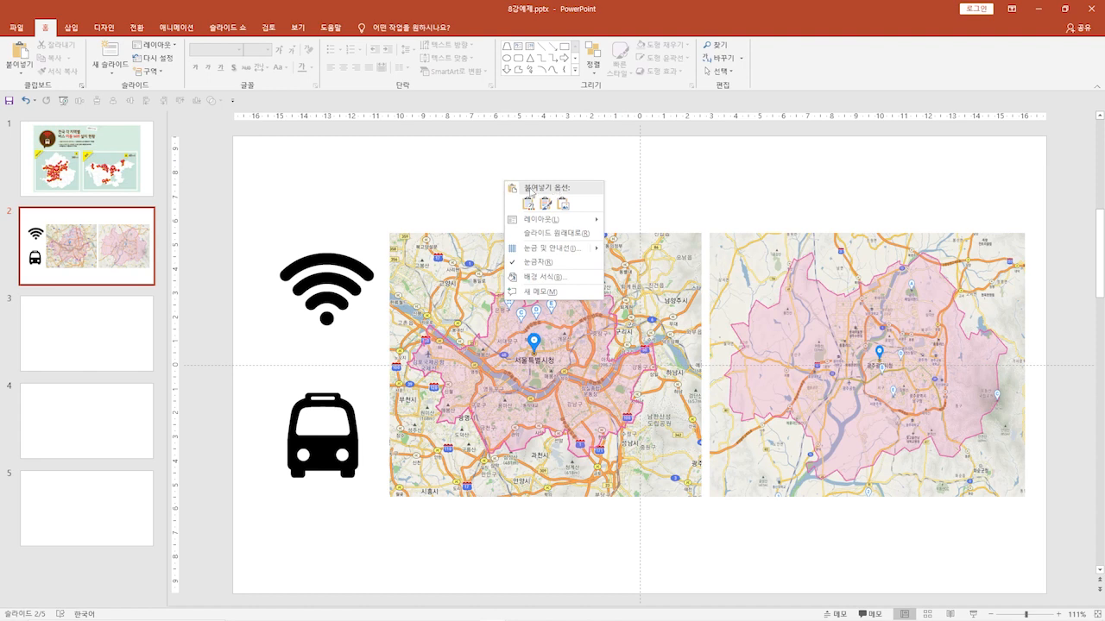
click(447, 176)
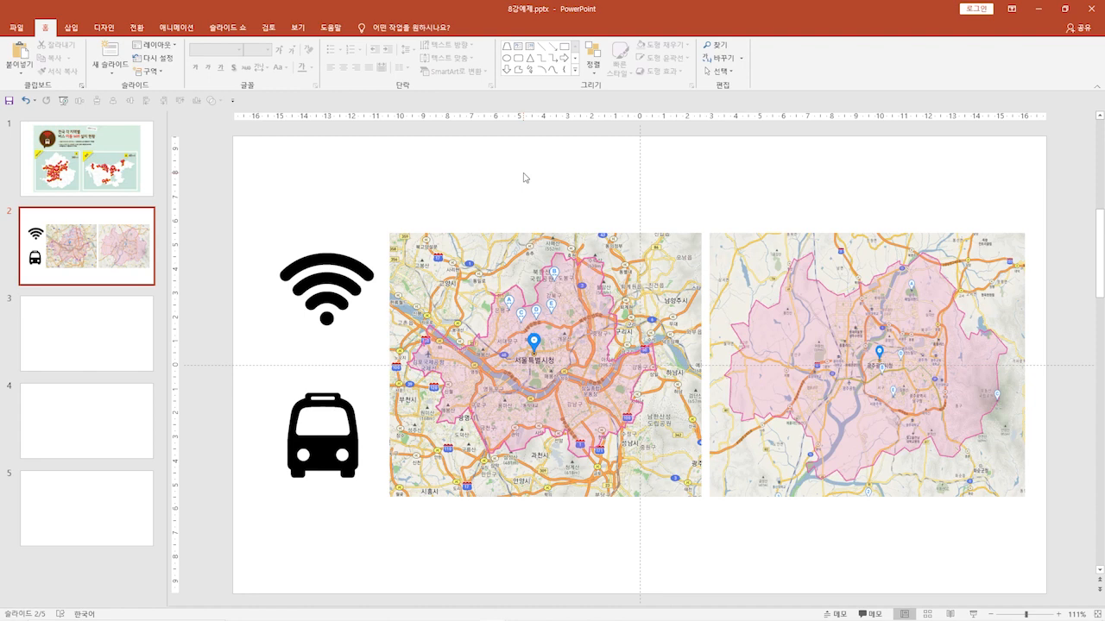
key(ctrl+v)
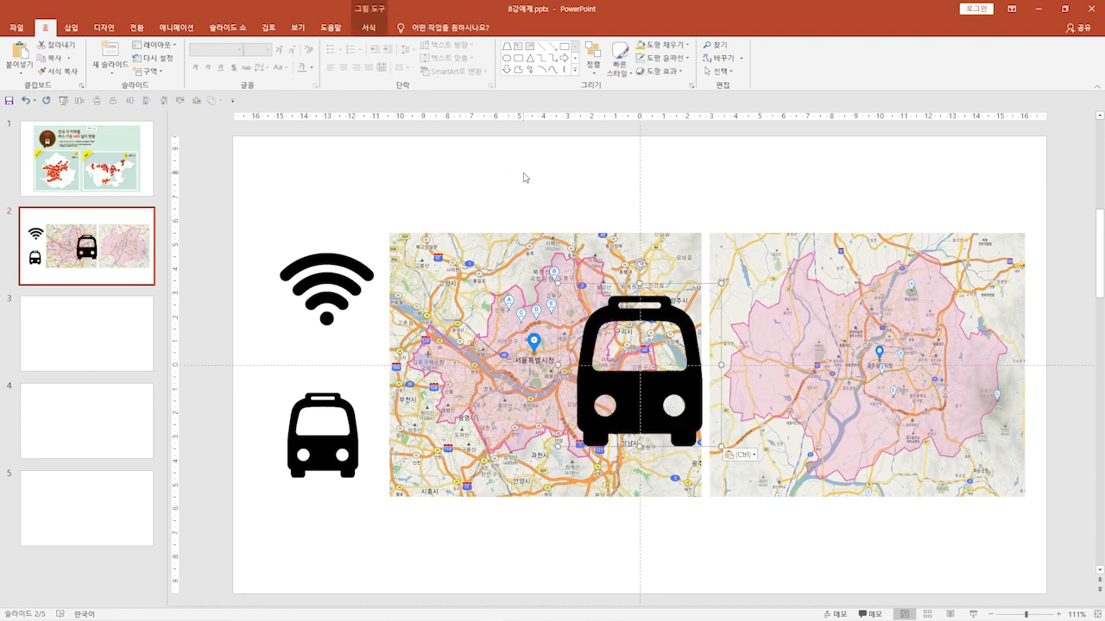
mouse_move(611, 215)
mouse_down()
mouse_move(639, 253)
mouse_move(656, 202)
mouse_up()
key(Escape)
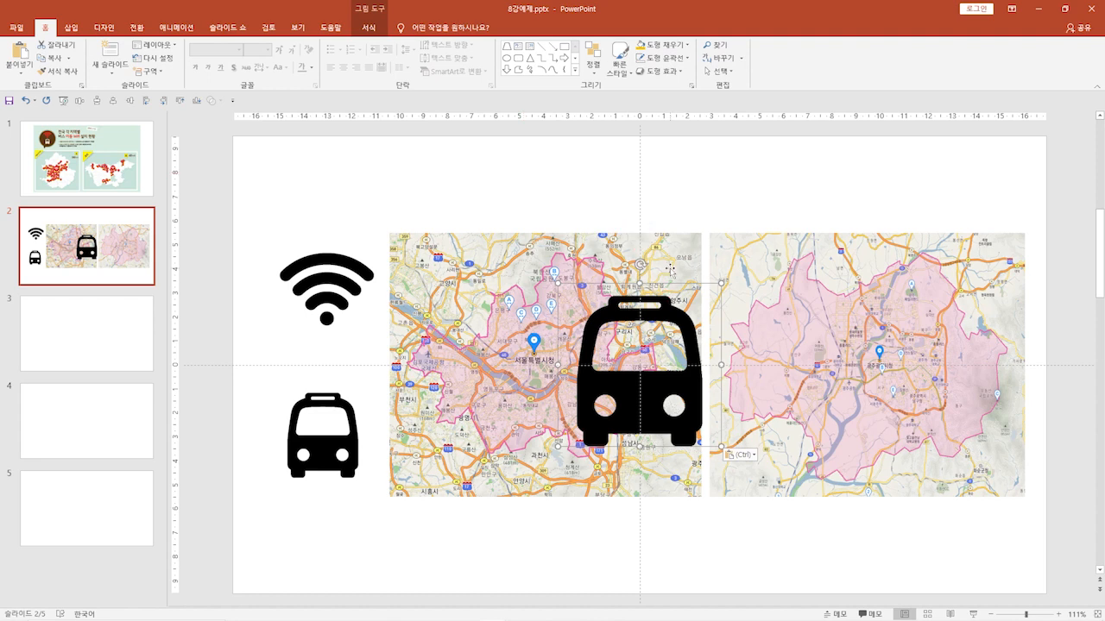
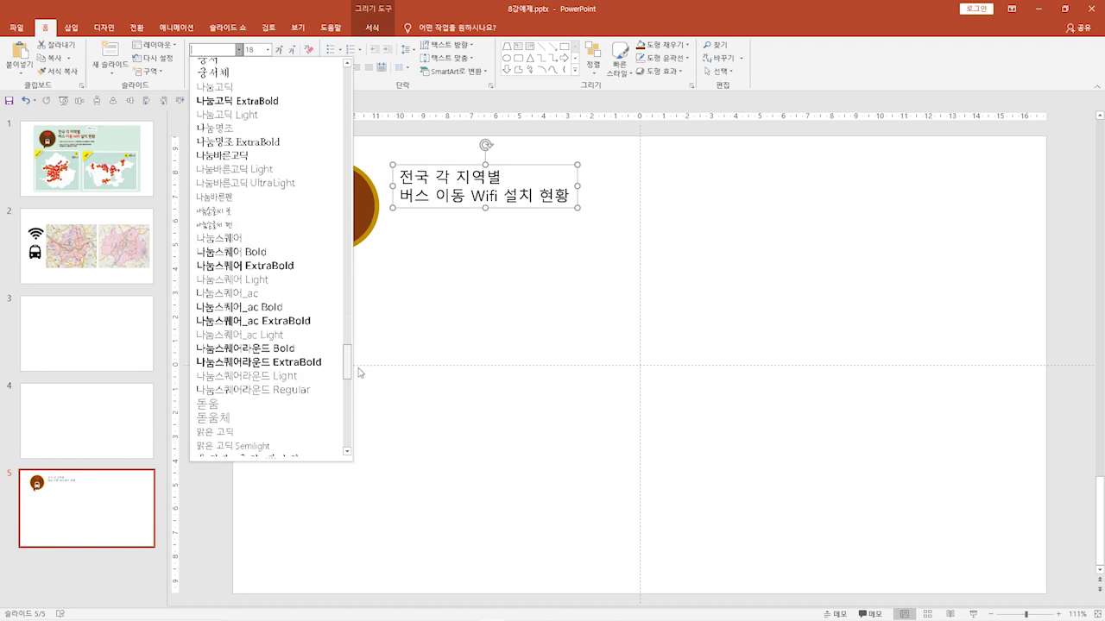
Format the title text beside the bus badge on slide 5 as 나눔스퀘어라운드 ExtraBold, 28 pt, in the darkest orange theme colour
click(312, 362)
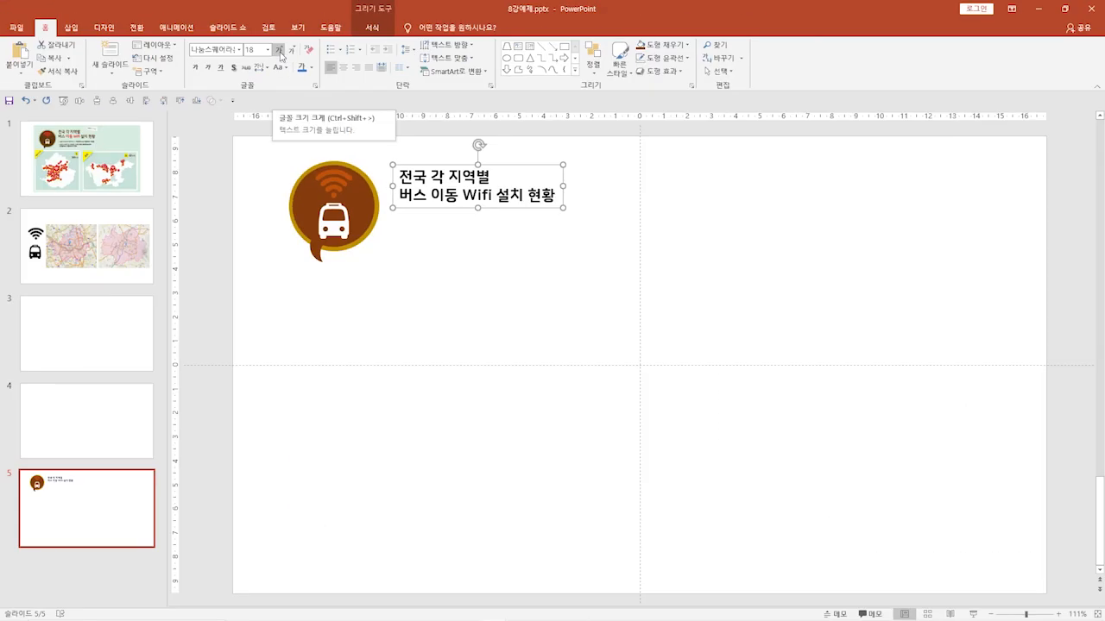
click(280, 54)
click(279, 54)
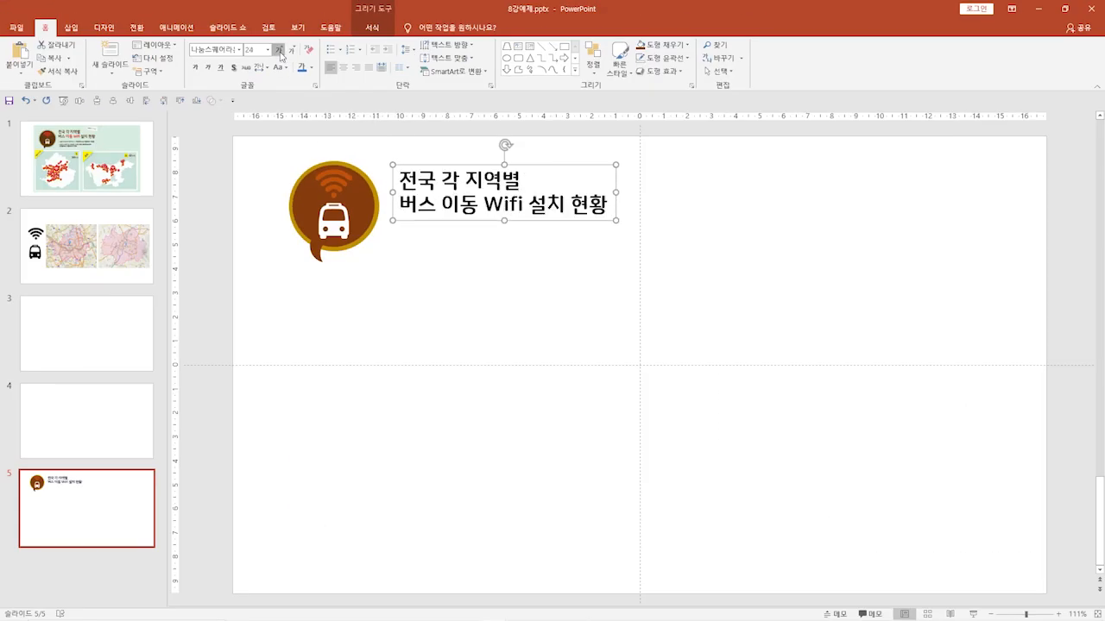
click(280, 53)
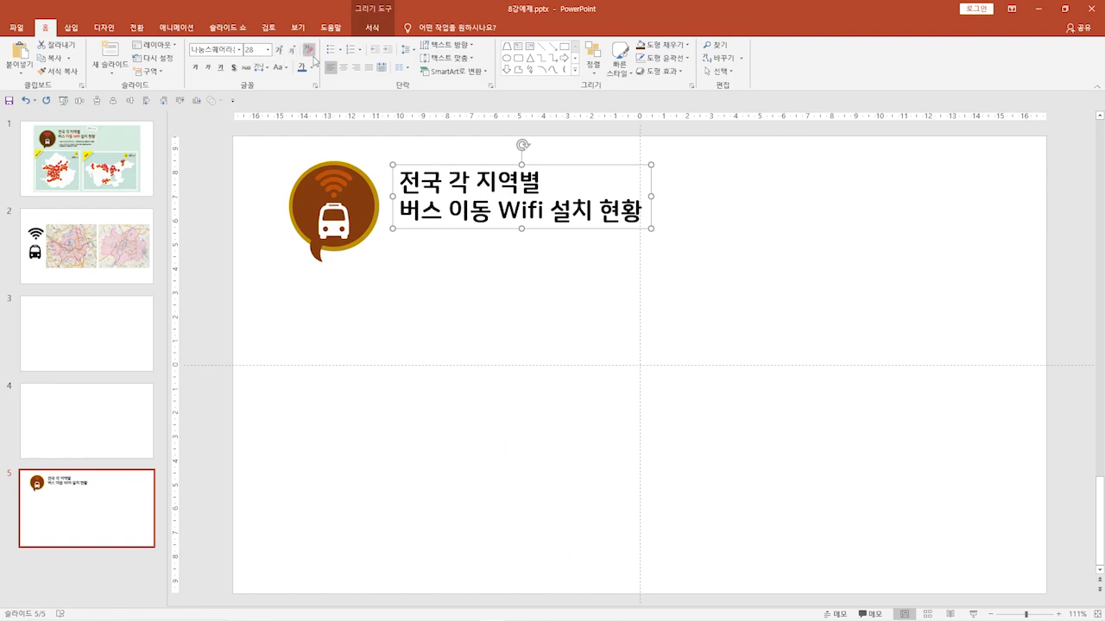
click(311, 69)
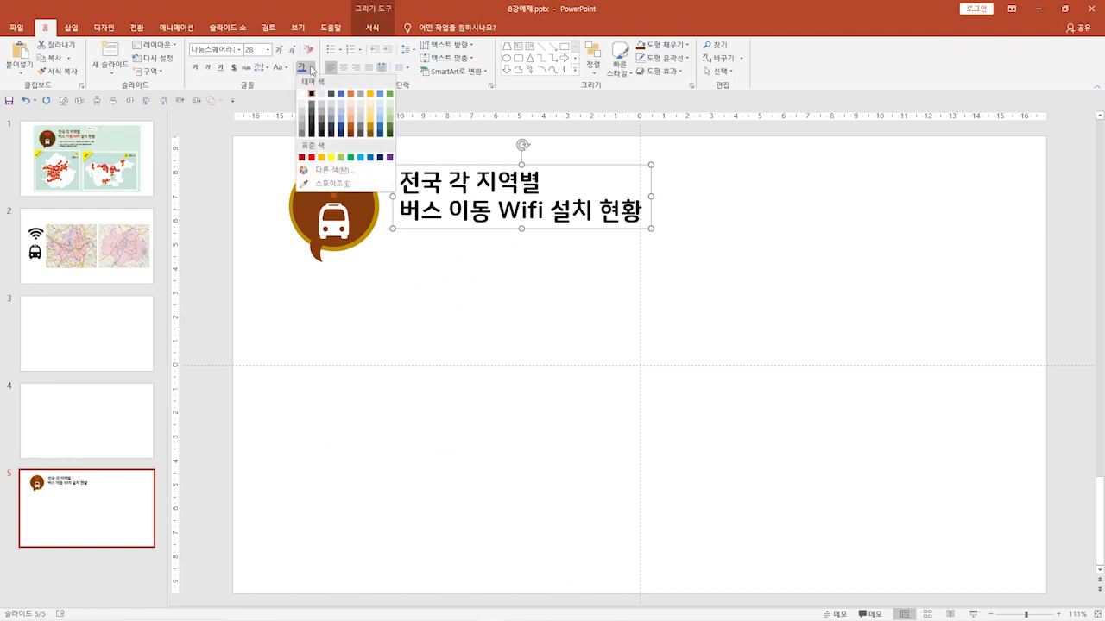
click(350, 134)
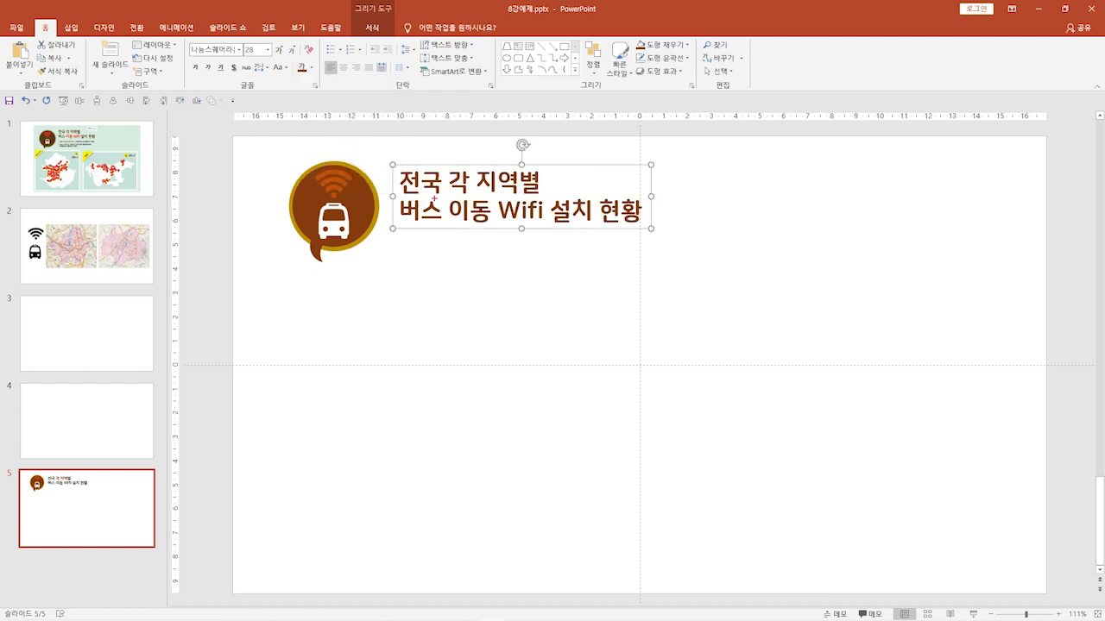
Colour the words "이동 Wifi" in the title's second line standard red
drag(442, 195, 546, 234)
drag(449, 210, 547, 221)
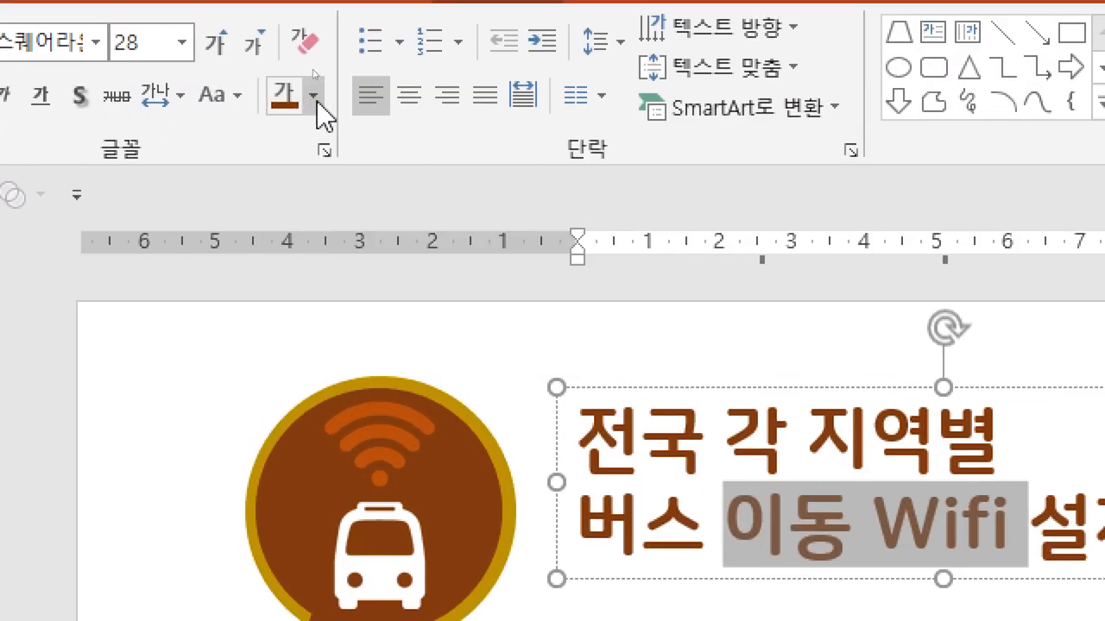
click(318, 102)
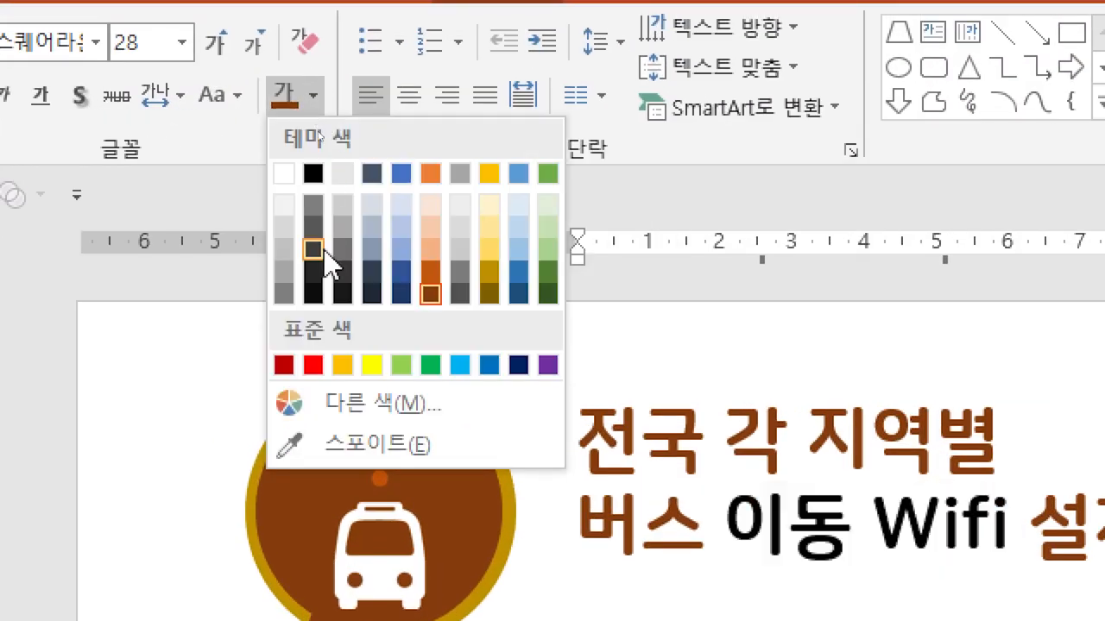
click(284, 364)
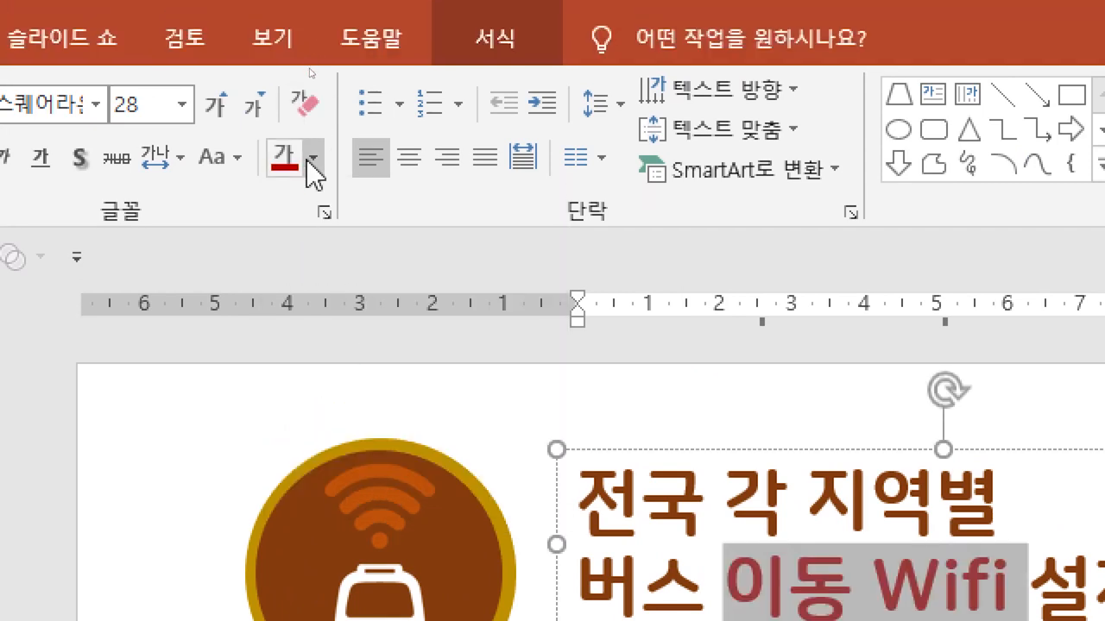
click(309, 161)
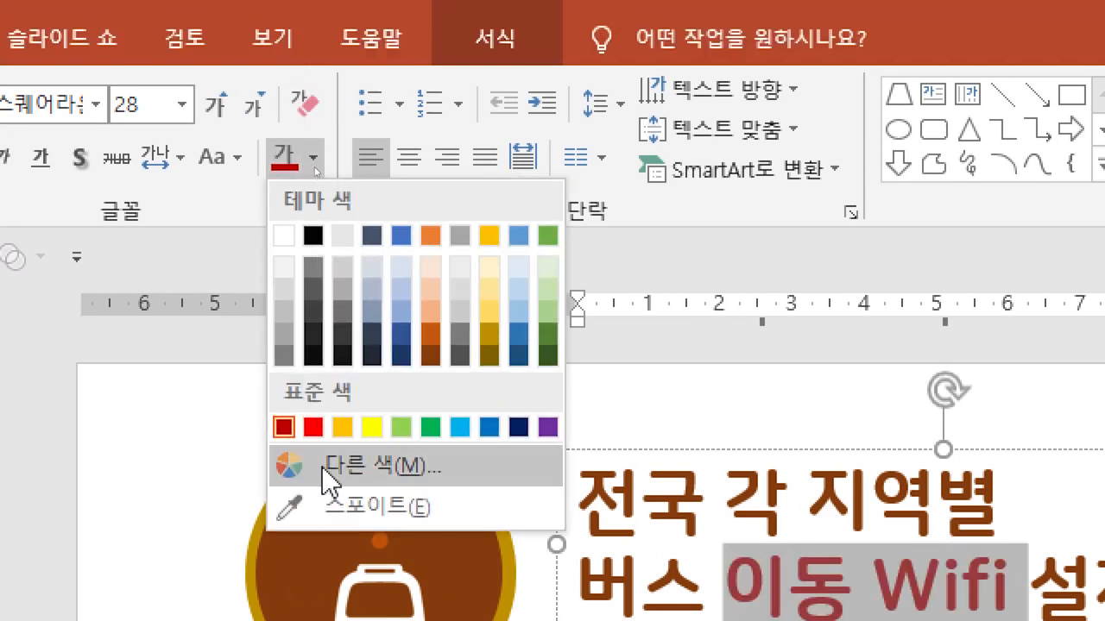
click(313, 427)
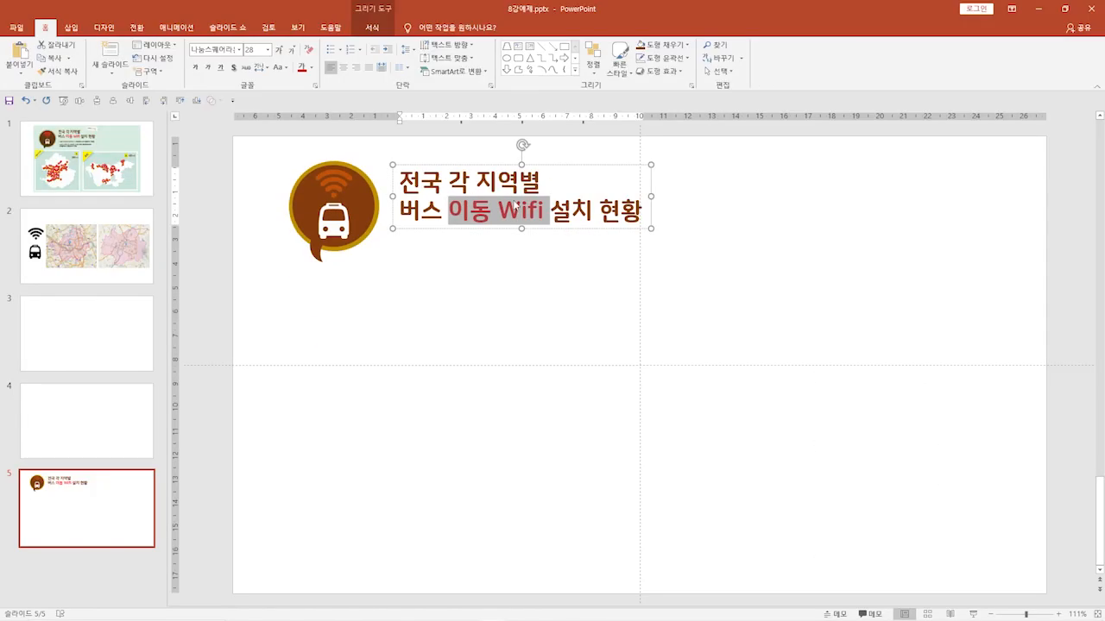
click(573, 259)
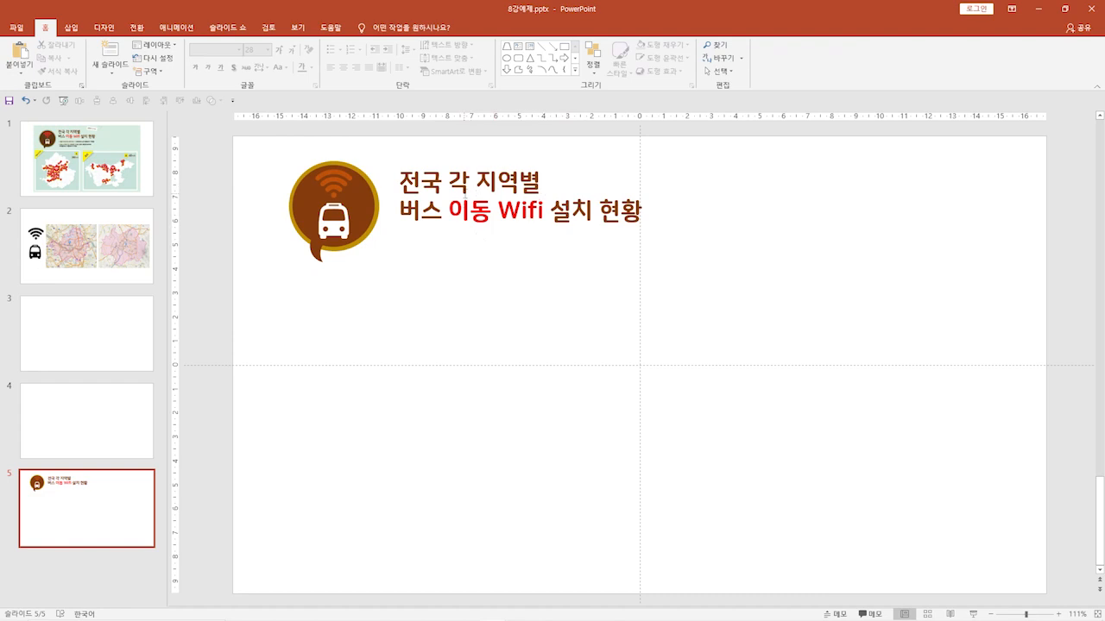
Insert a text box under the slide 5 title and start its line with "- 서울/ 수동권 등 전국 버스"
click(76, 32)
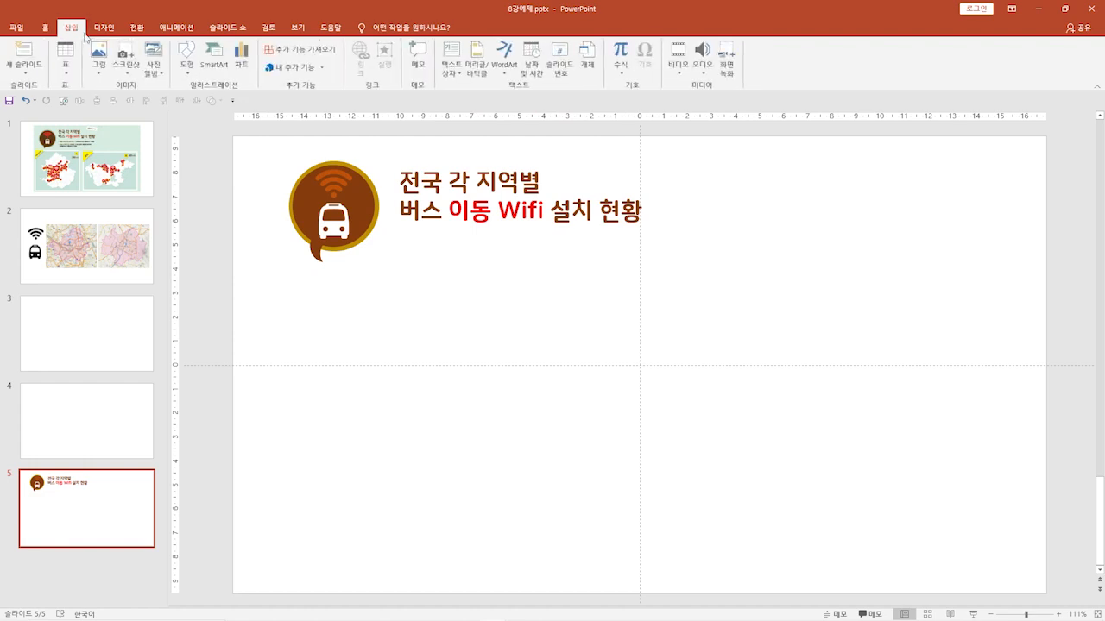
click(445, 54)
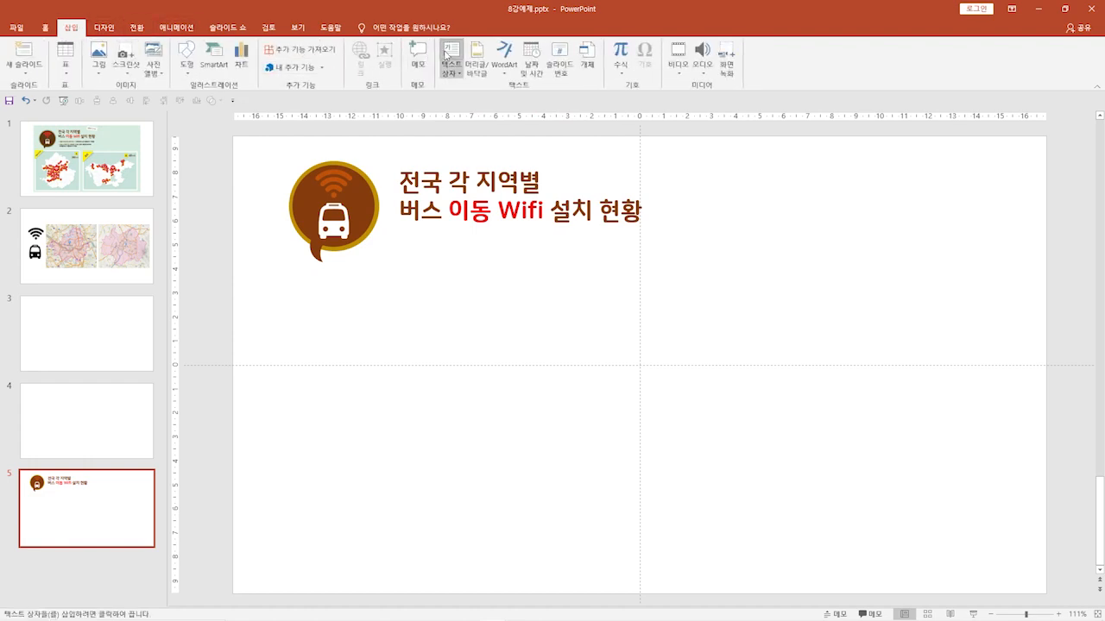
click(401, 238)
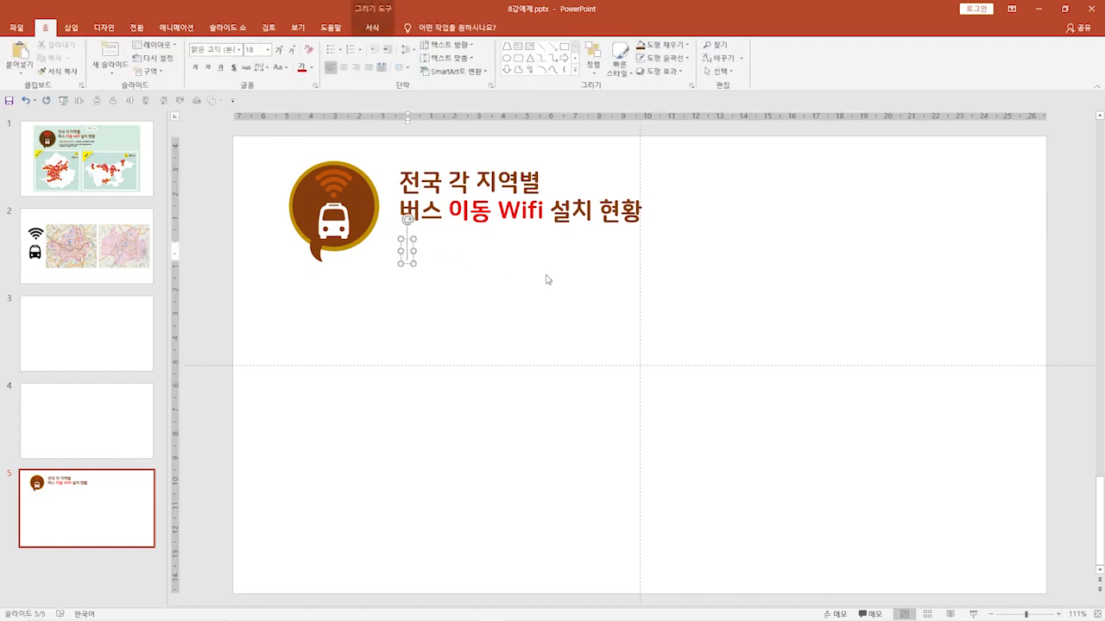
text(- tjd)
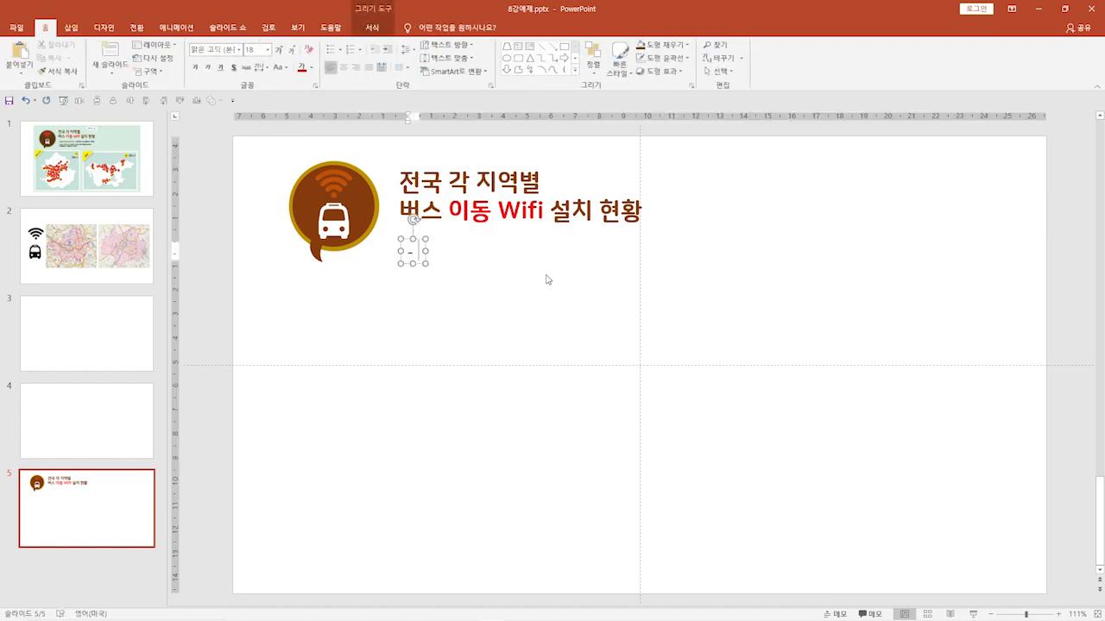
key(BackSpace)
key(BackSpace)
key(BackSpace)
key(Hangul)
text(서울/ 수동권 등)
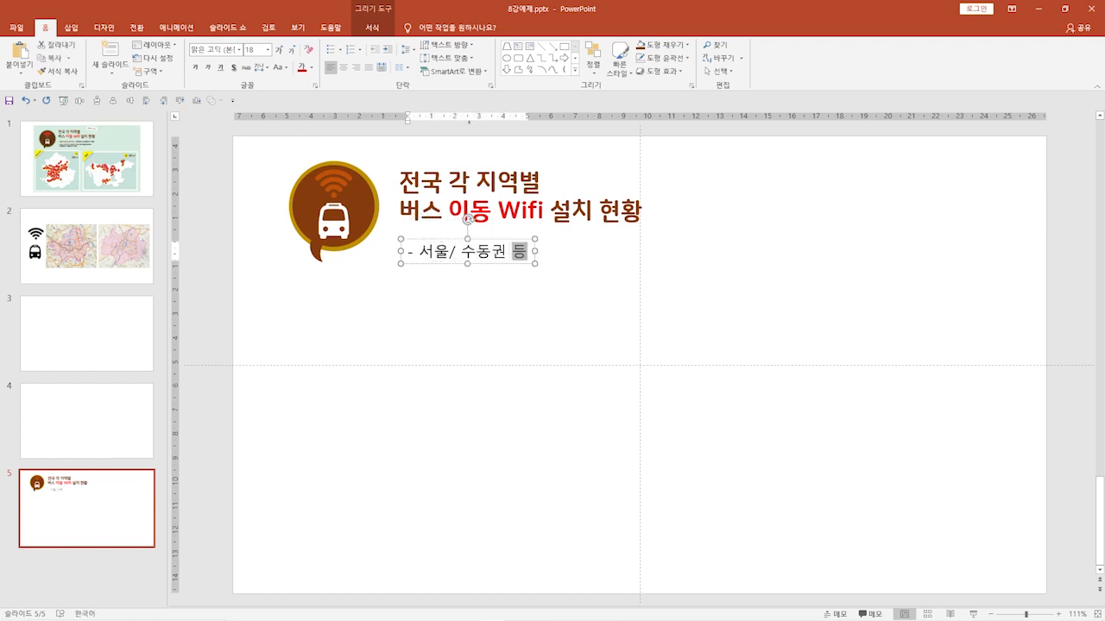
text( 전국 버스)
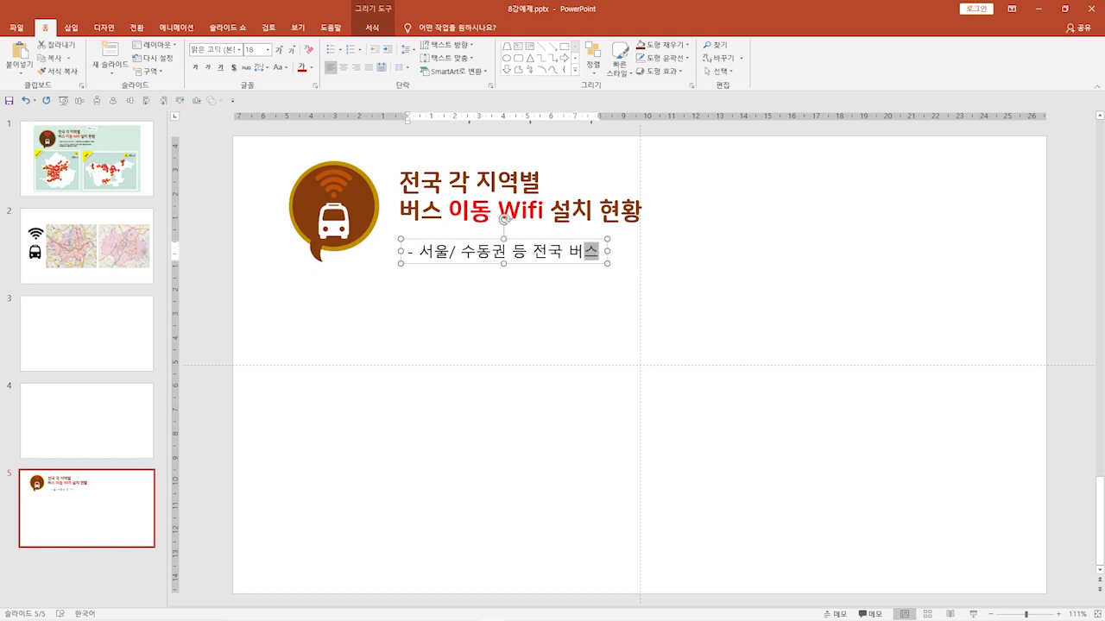
Complete the description line under the title with "1,100개 노선 이동 Wifi 구축중"
key(Hangul)
text(1,)
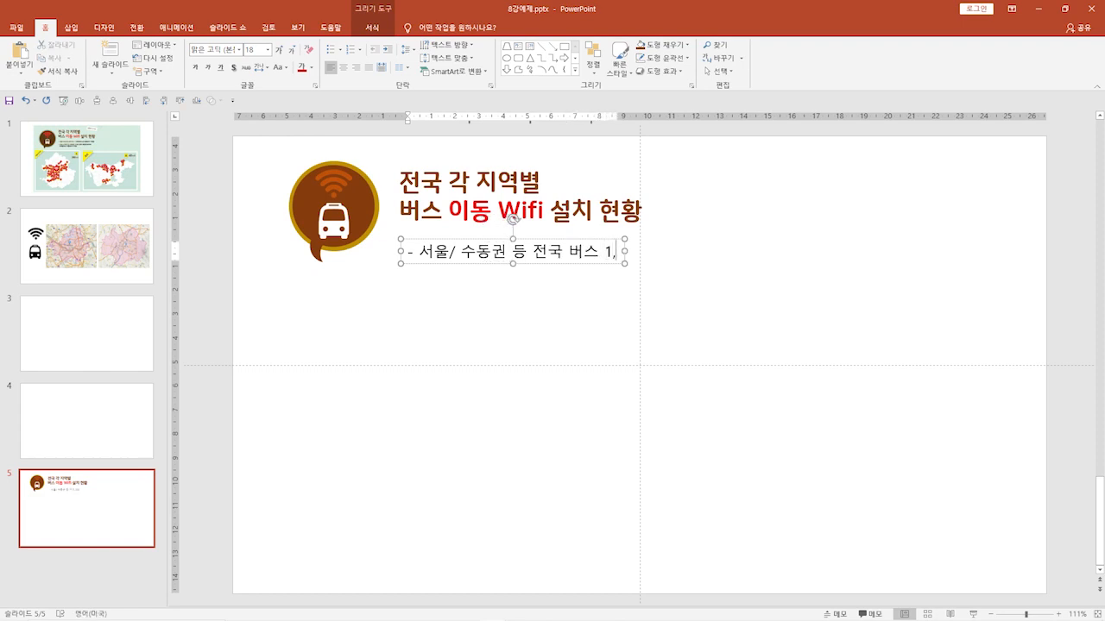
text(100)
key(Hangul)
text(개)
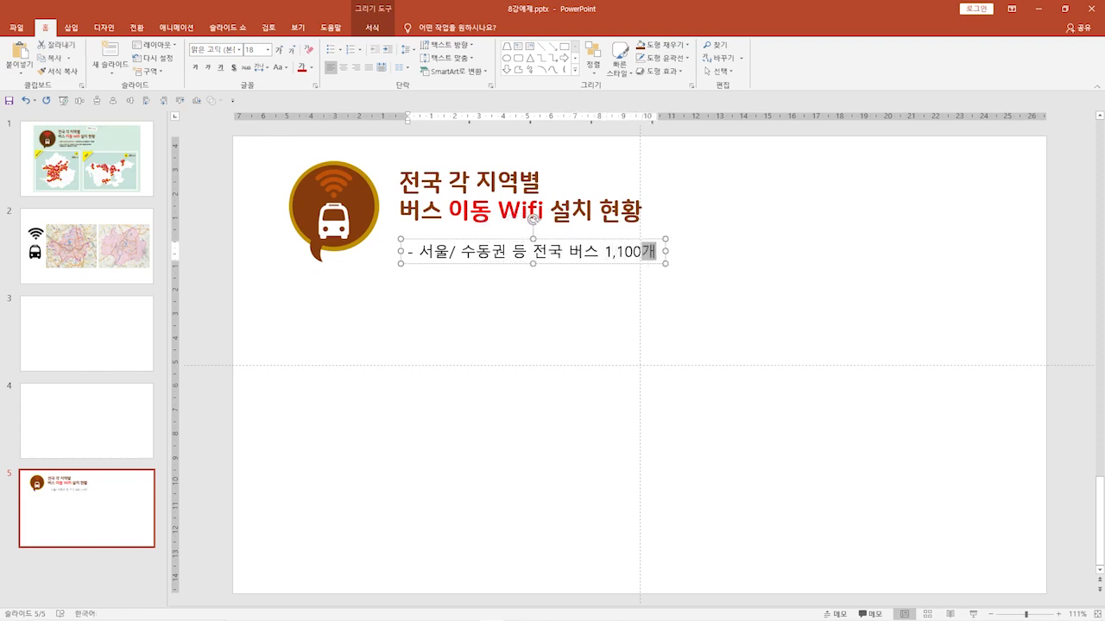
text( 노선 이동)
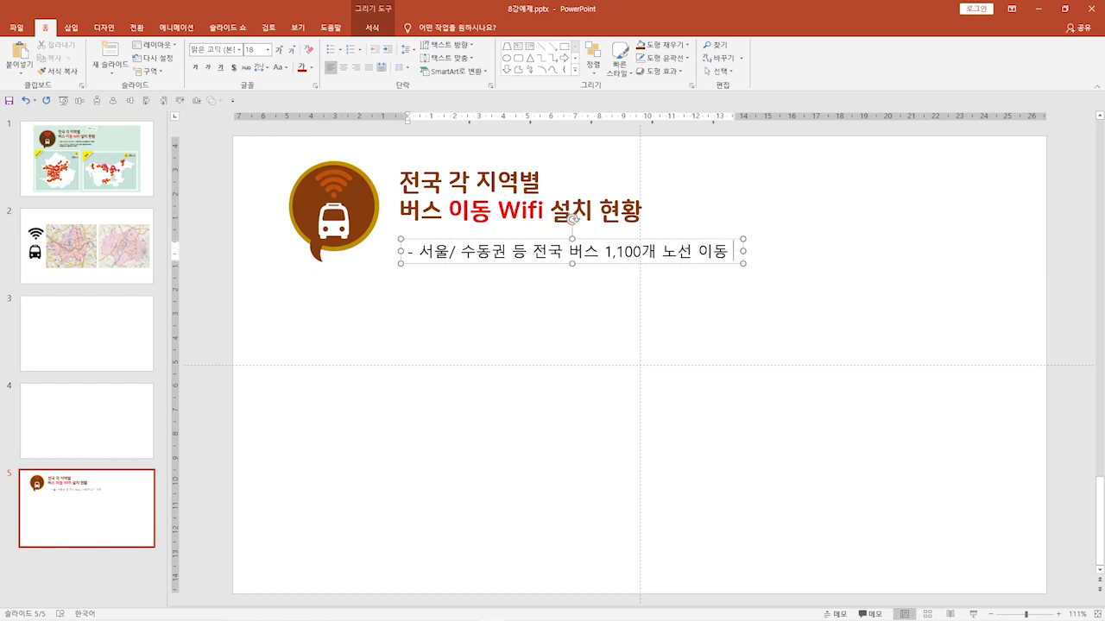
key(Hangul)
text(Wifi)
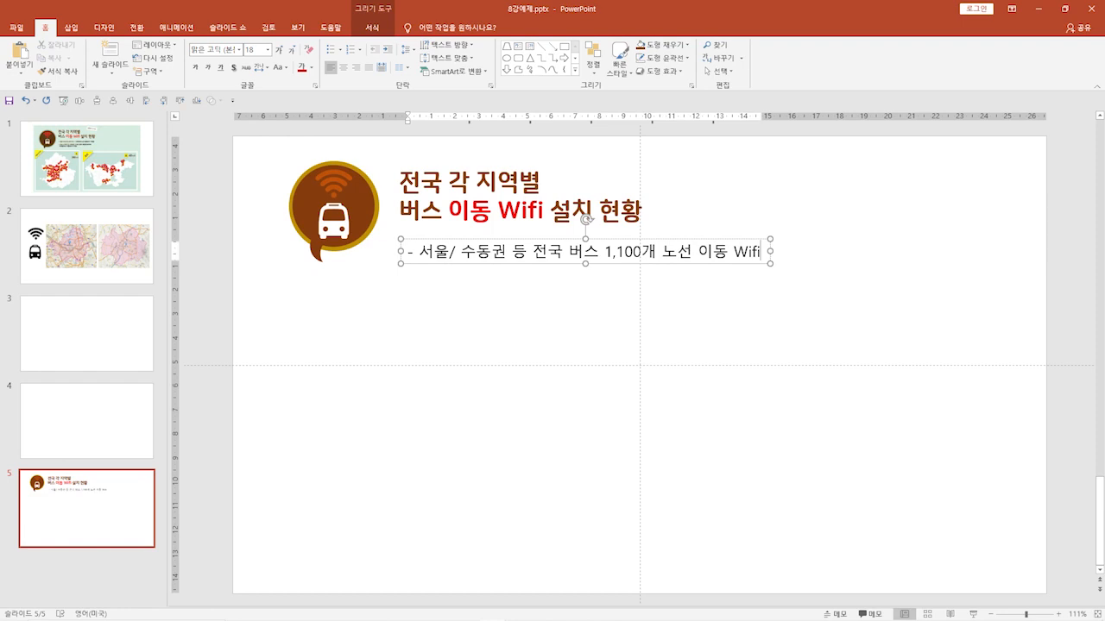
key(Hangul)
text(ㄱ)
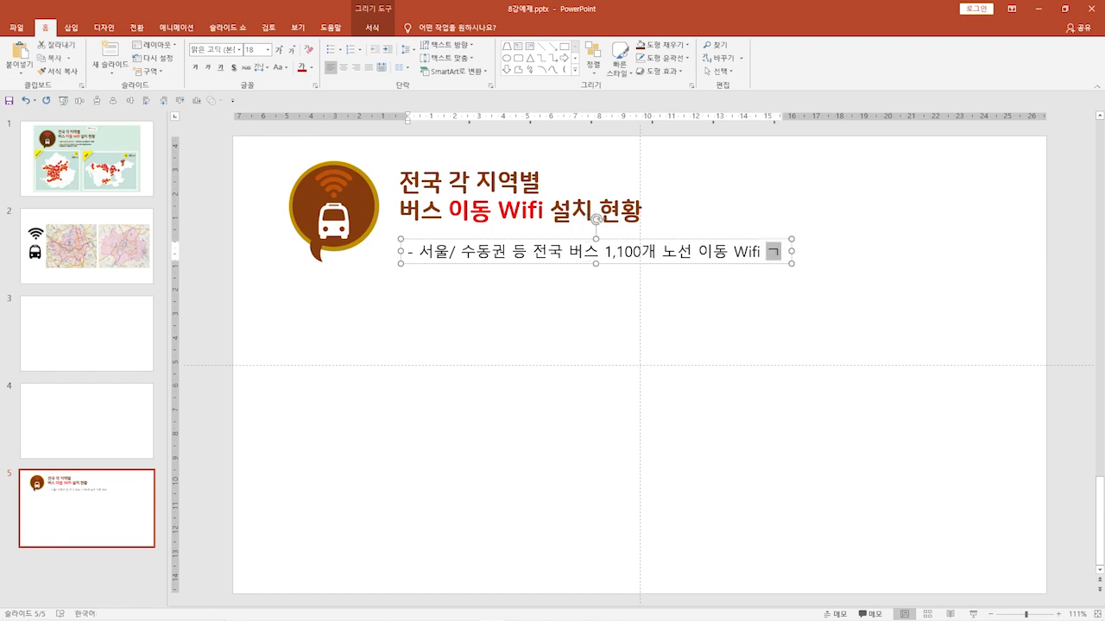
text(축중)
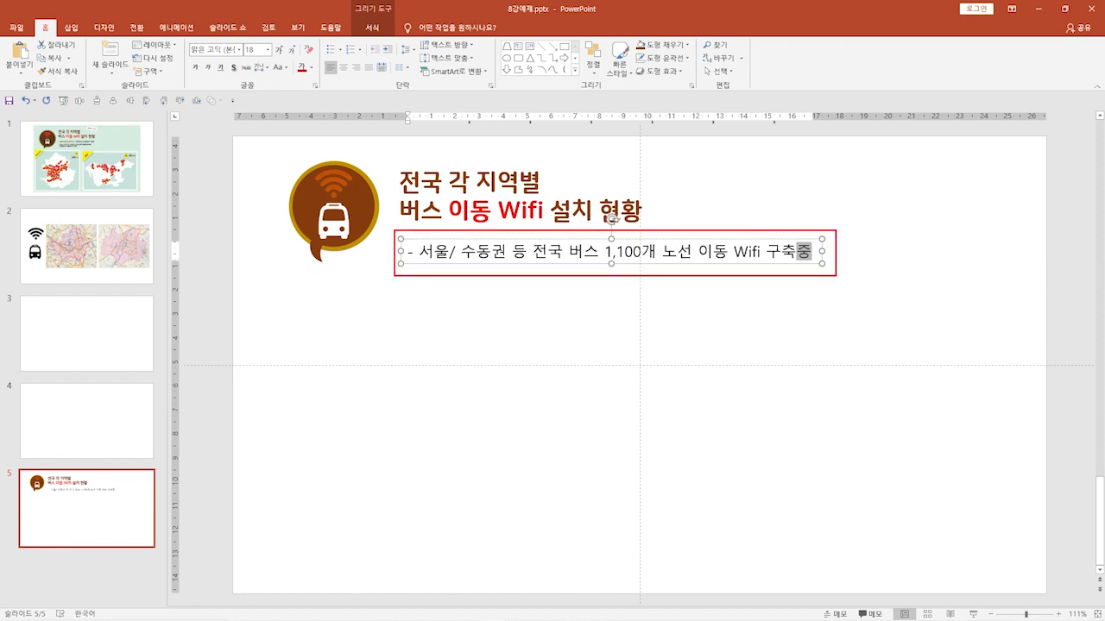
key(Escape)
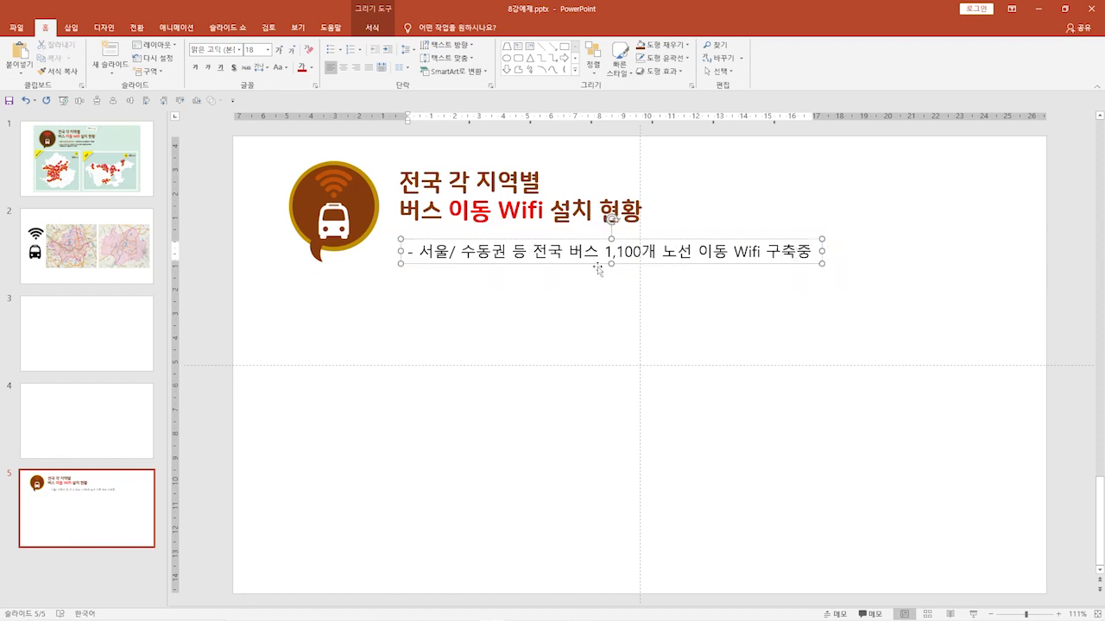
Format the description line under the title as 나눔스퀘어 Bold, 12 pt
click(479, 239)
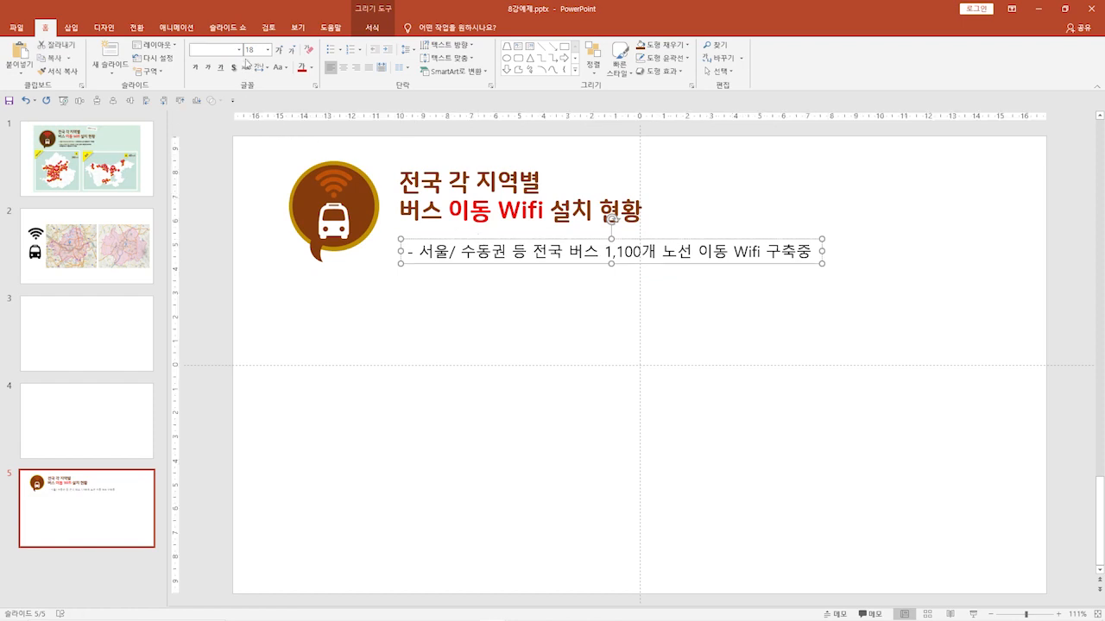
click(240, 51)
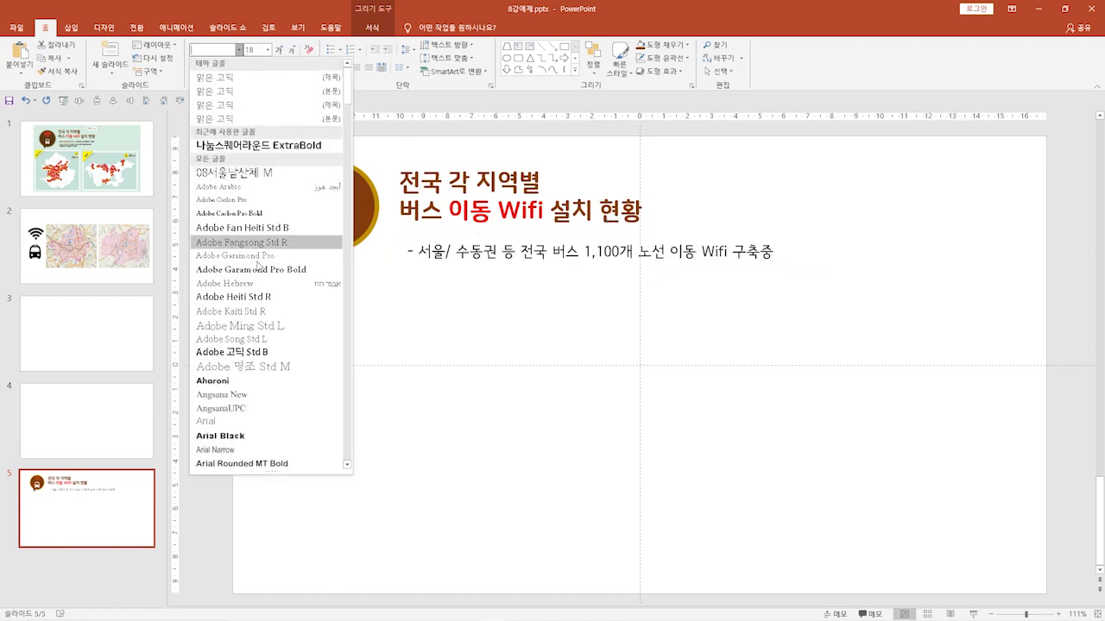
scroll(265, 315, down, 20)
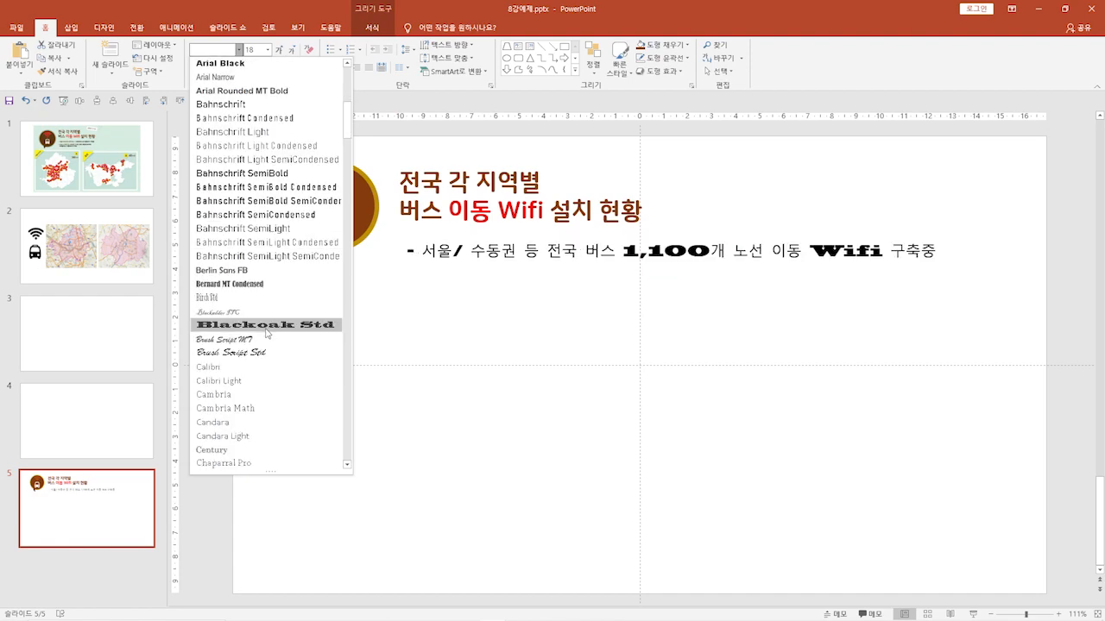
scroll(266, 334, down, 20)
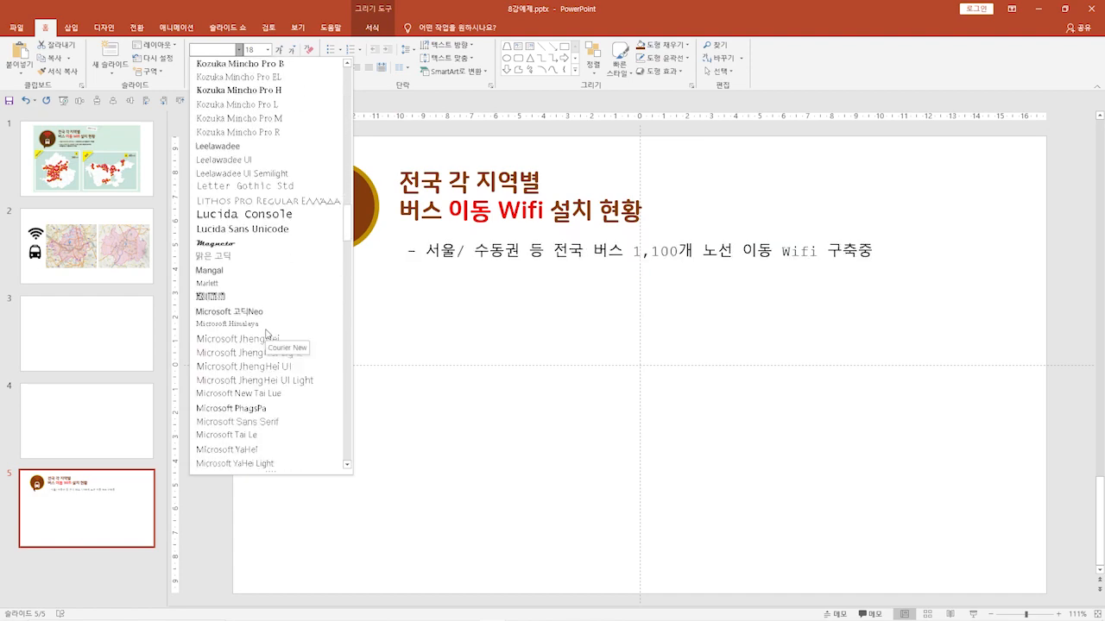
scroll(266, 334, down, 20)
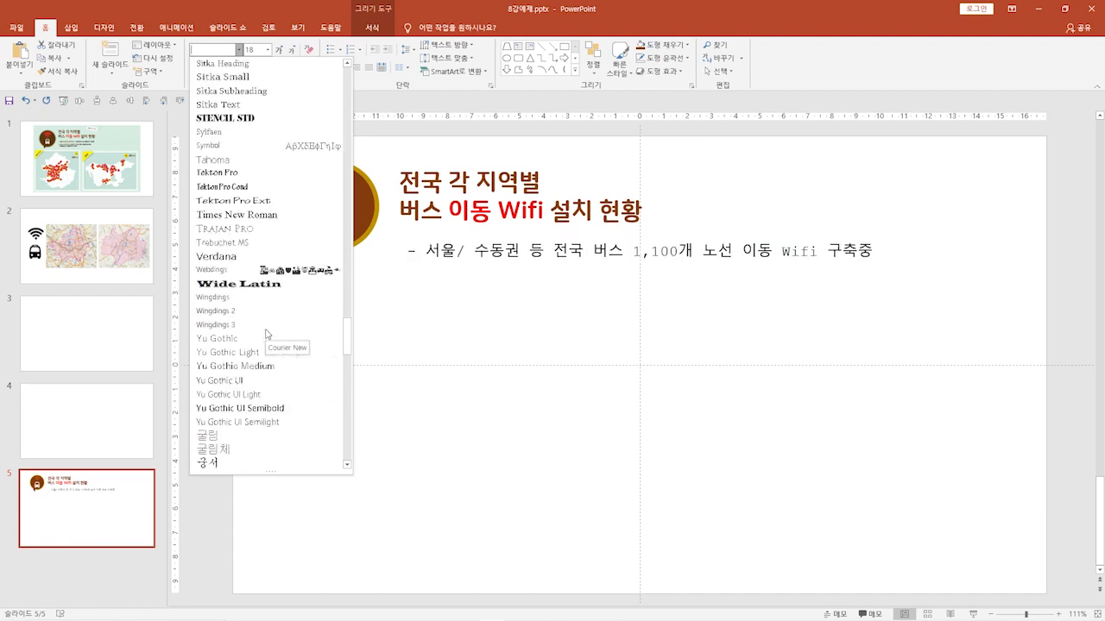
scroll(266, 334, down, 4)
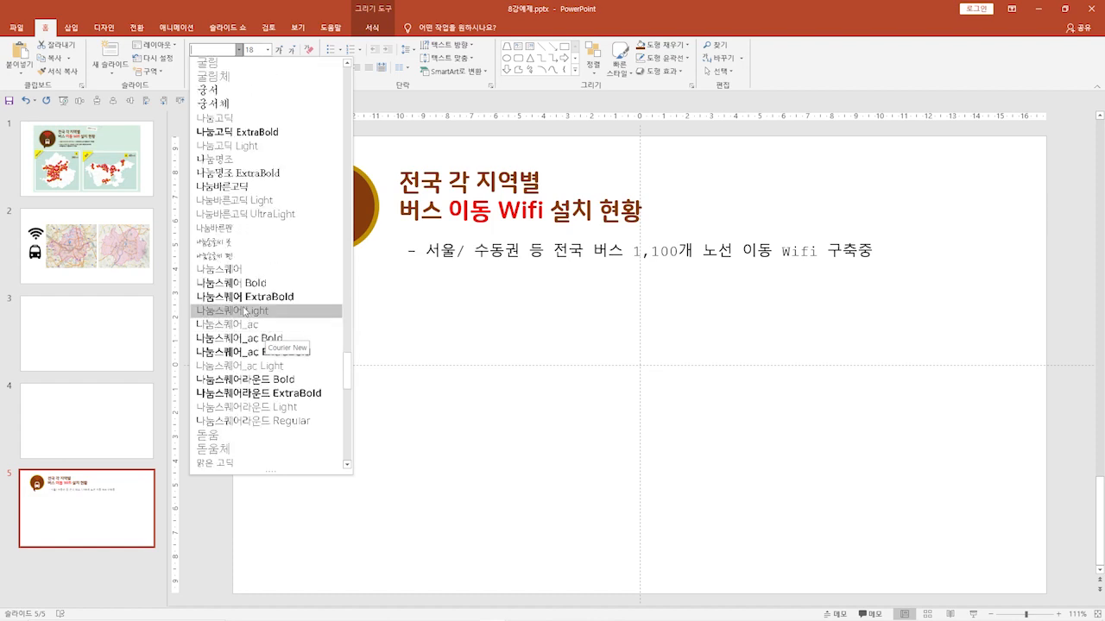
click(235, 286)
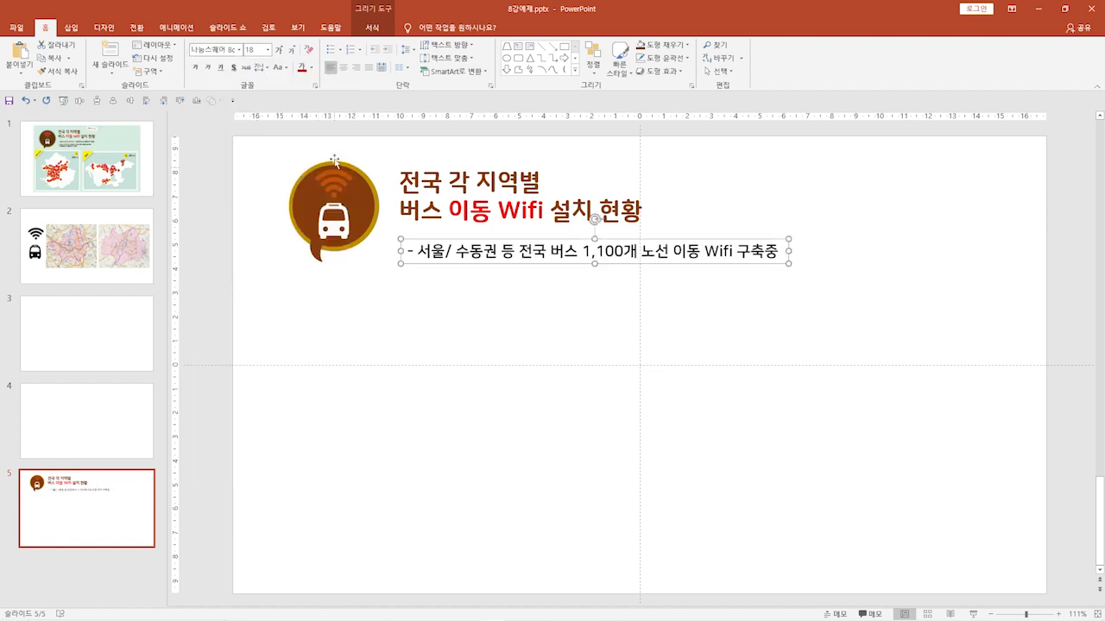
click(292, 55)
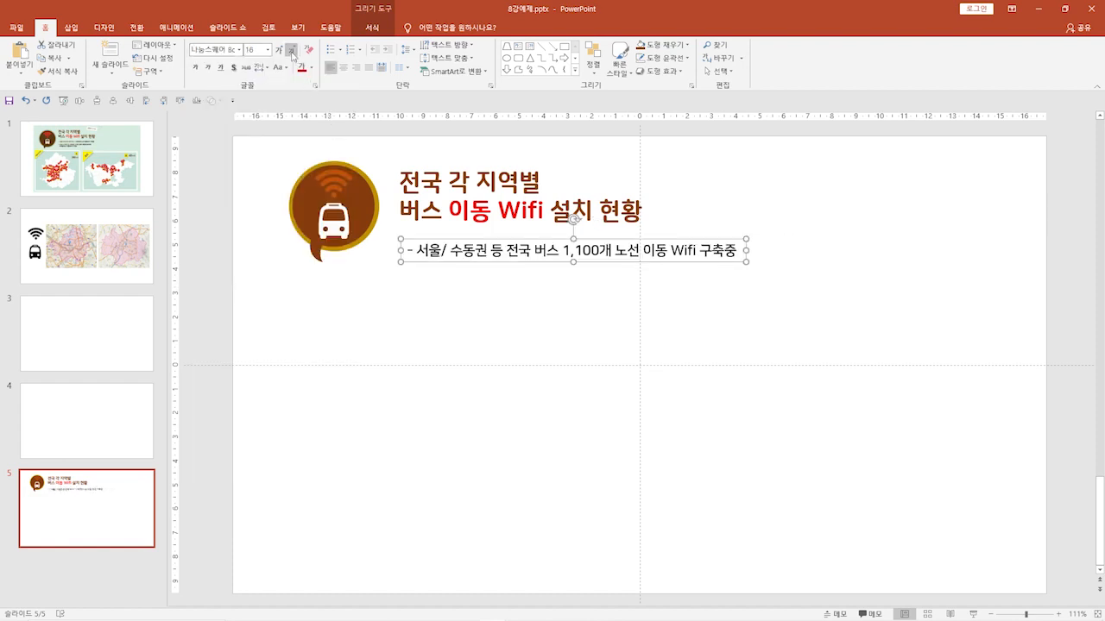
click(291, 56)
click(291, 55)
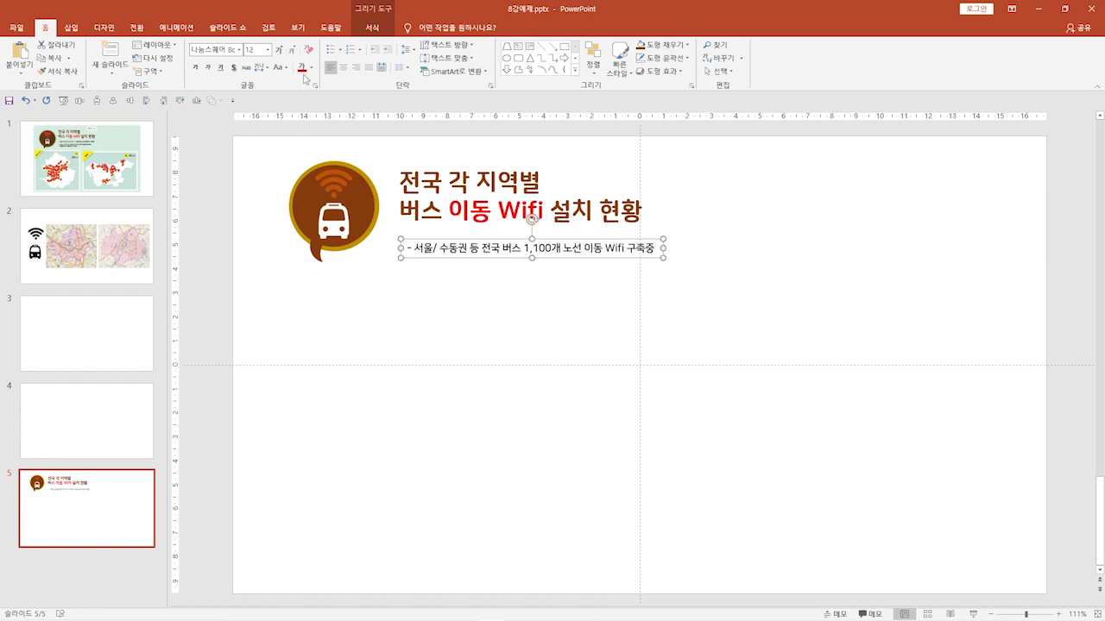
Move the description line up close beneath the title and colour its text dark gold
drag(410, 238, 410, 231)
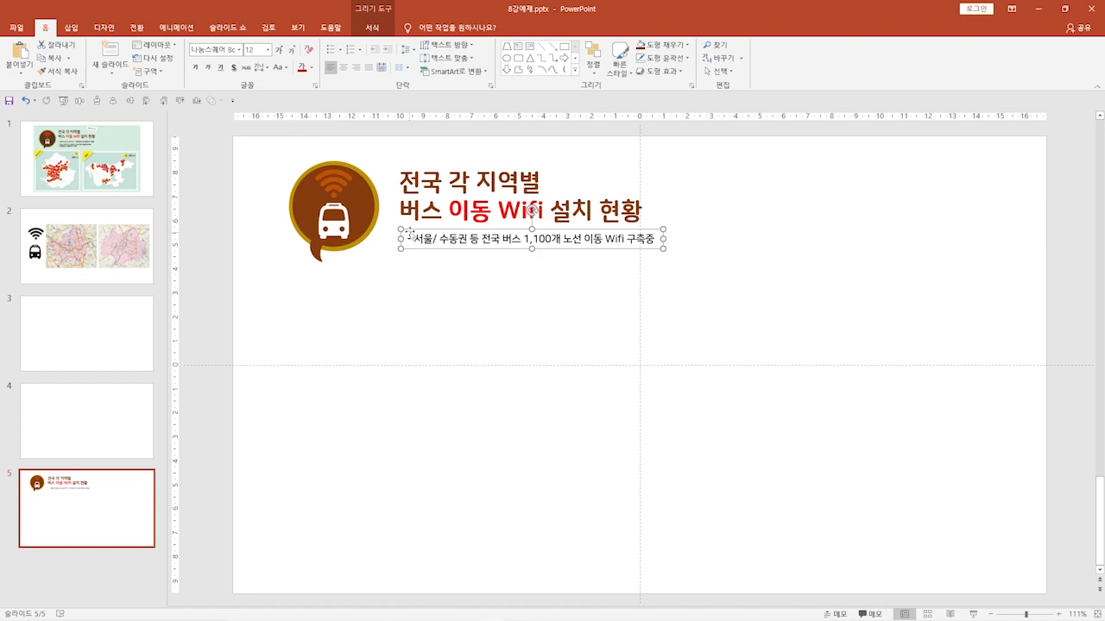
click(311, 68)
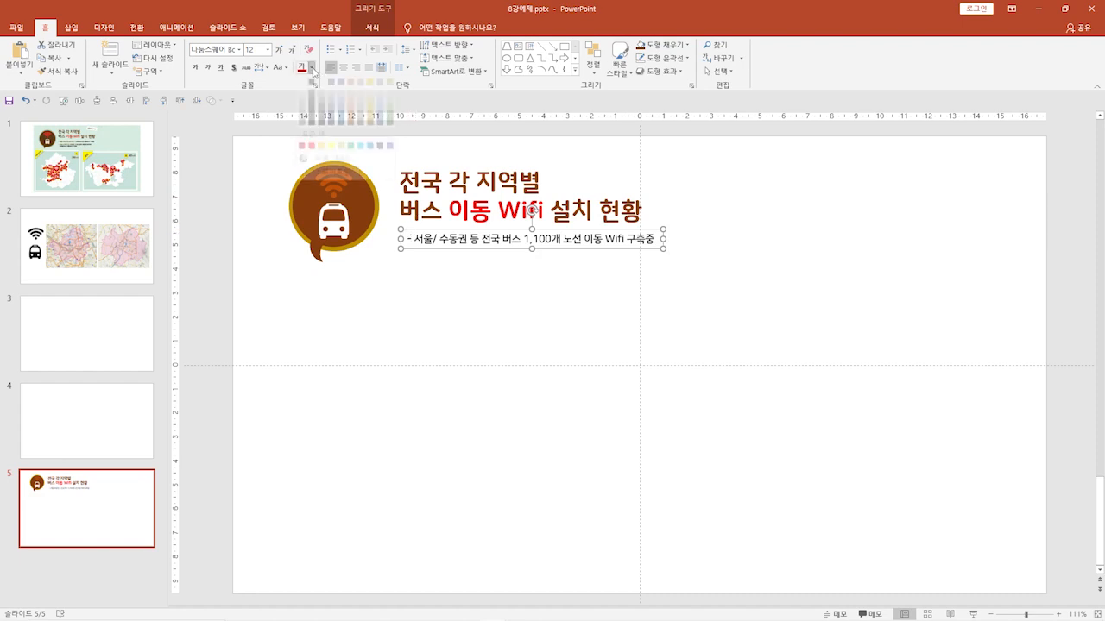
click(360, 135)
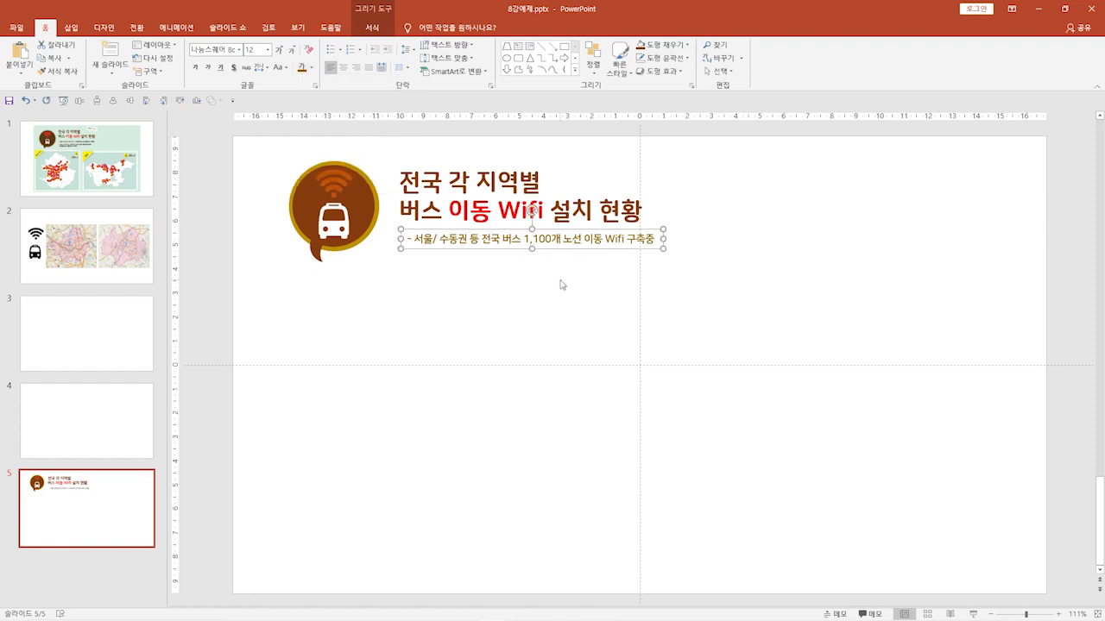
Colour "1,100개 노선 이동 Wifi 구축중" in the description line black and apply bold to it
drag(523, 239, 658, 240)
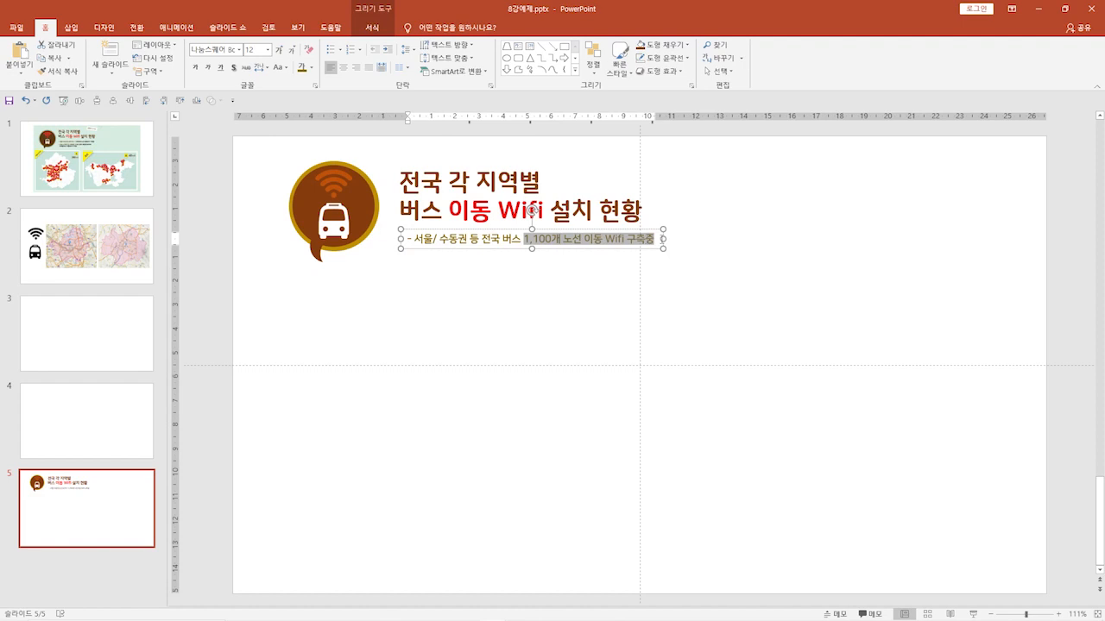
click(313, 72)
click(314, 99)
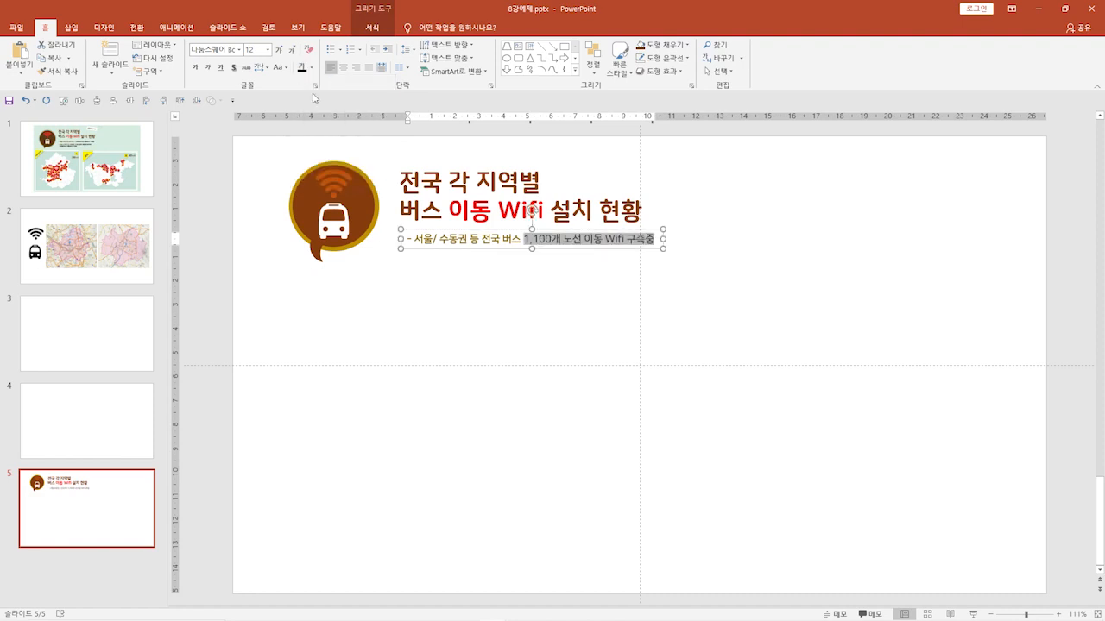
click(195, 67)
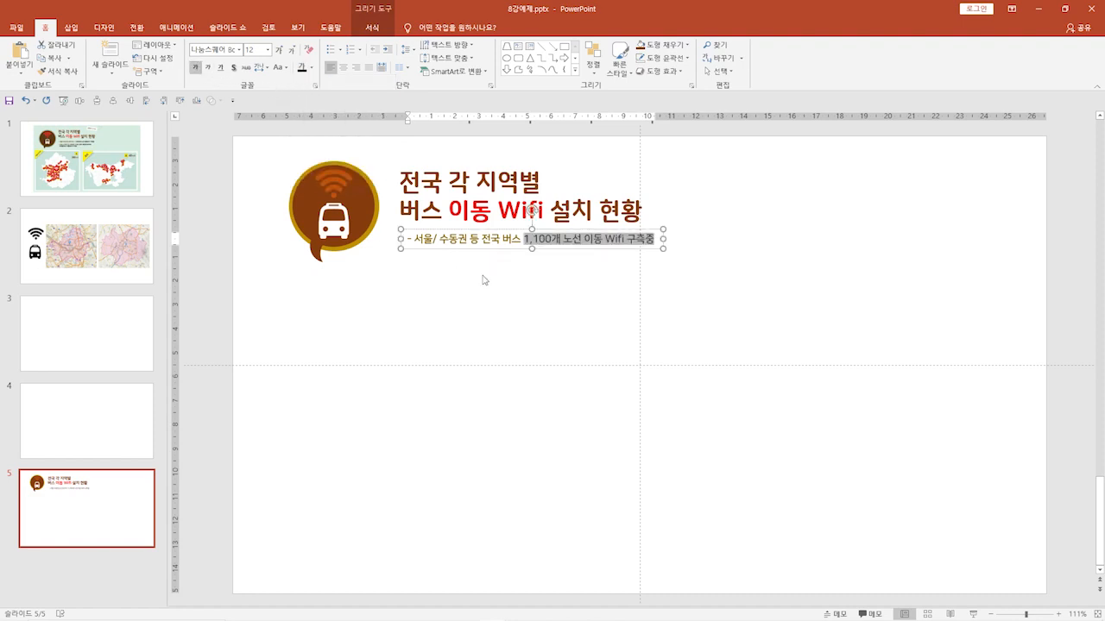
click(528, 293)
click(537, 241)
drag(523, 240, 658, 241)
click(514, 296)
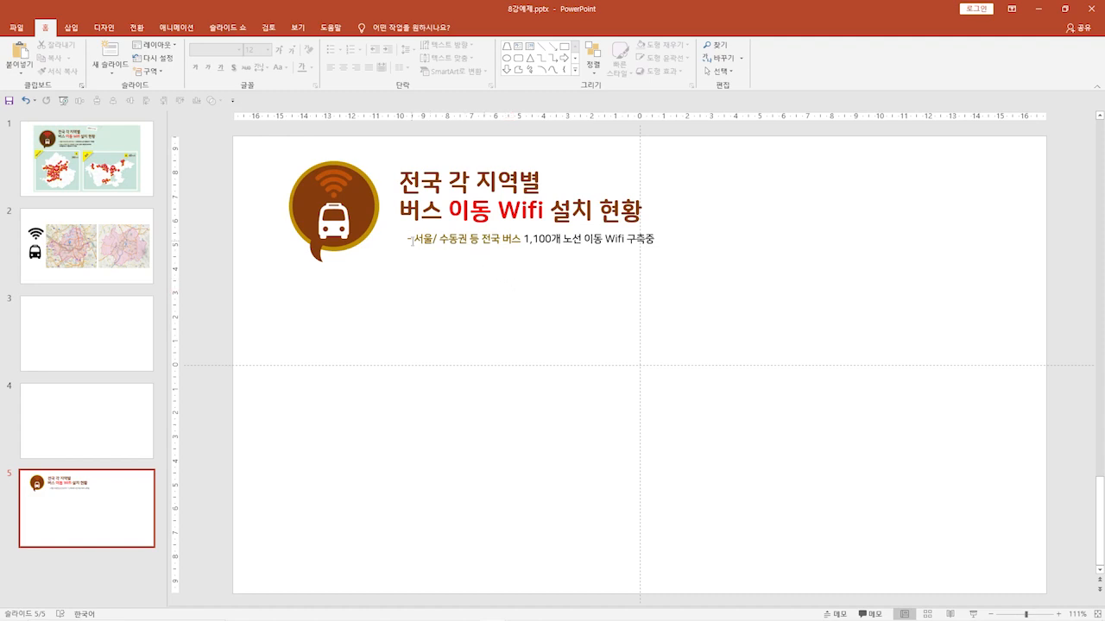
Align the description line with the title's left edge and place a duplicate directly below it
drag(411, 240, 414, 229)
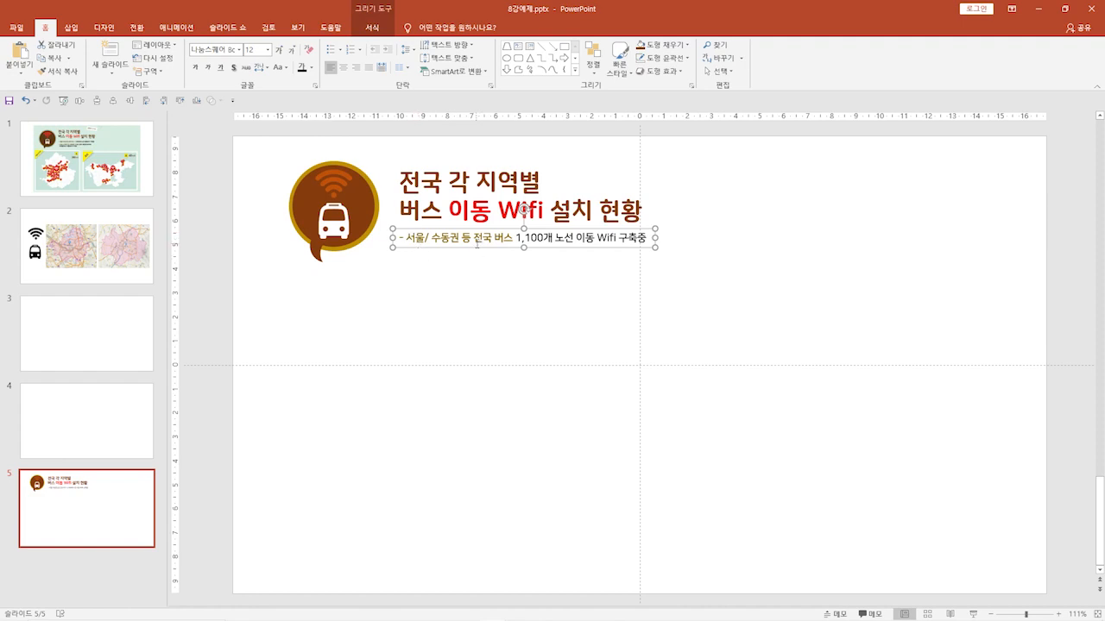
drag(477, 244, 455, 265)
Correct "수동권" to "수도권" in the upper description line
click(454, 239)
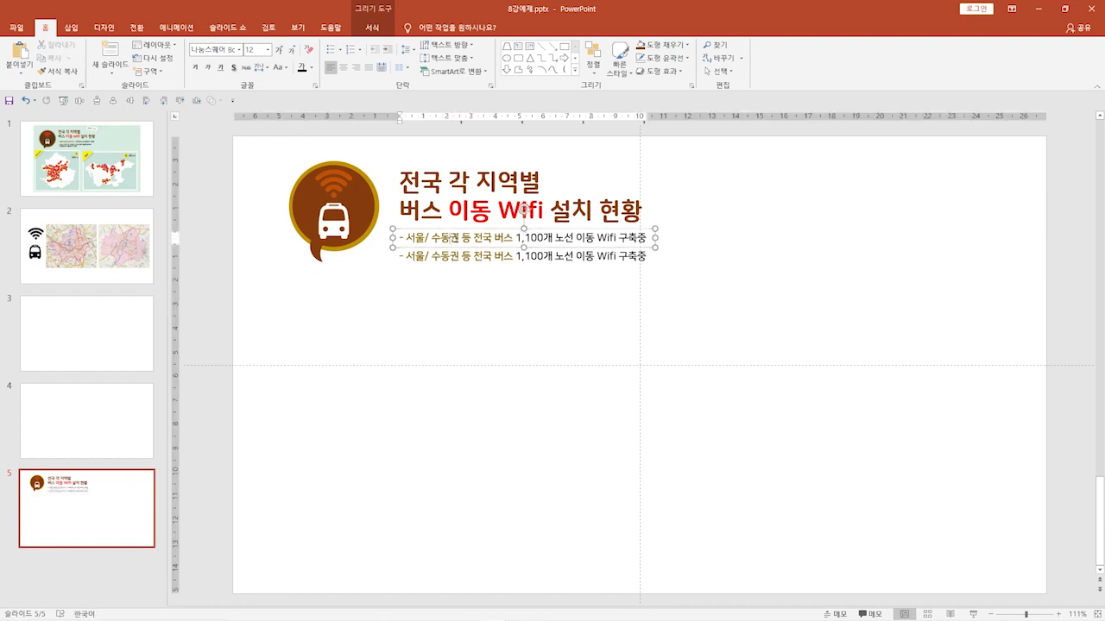
key(BackSpace)
text(ㄷㅗ)
click(459, 287)
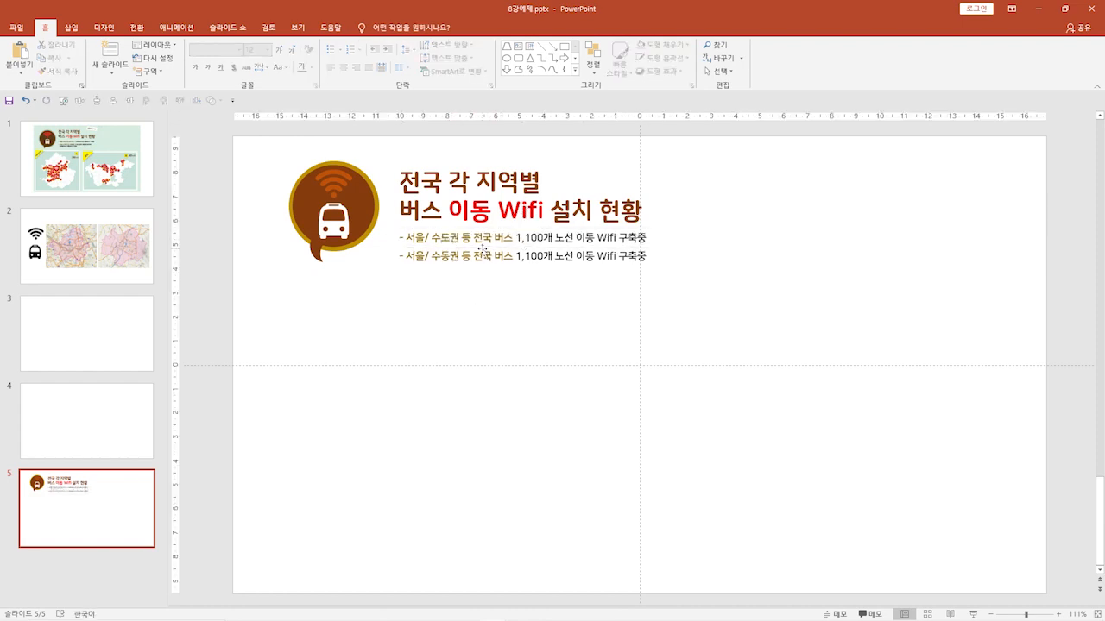
Delete the duplicate line that still contains the typo and select the corrected description line's text box
click(483, 251)
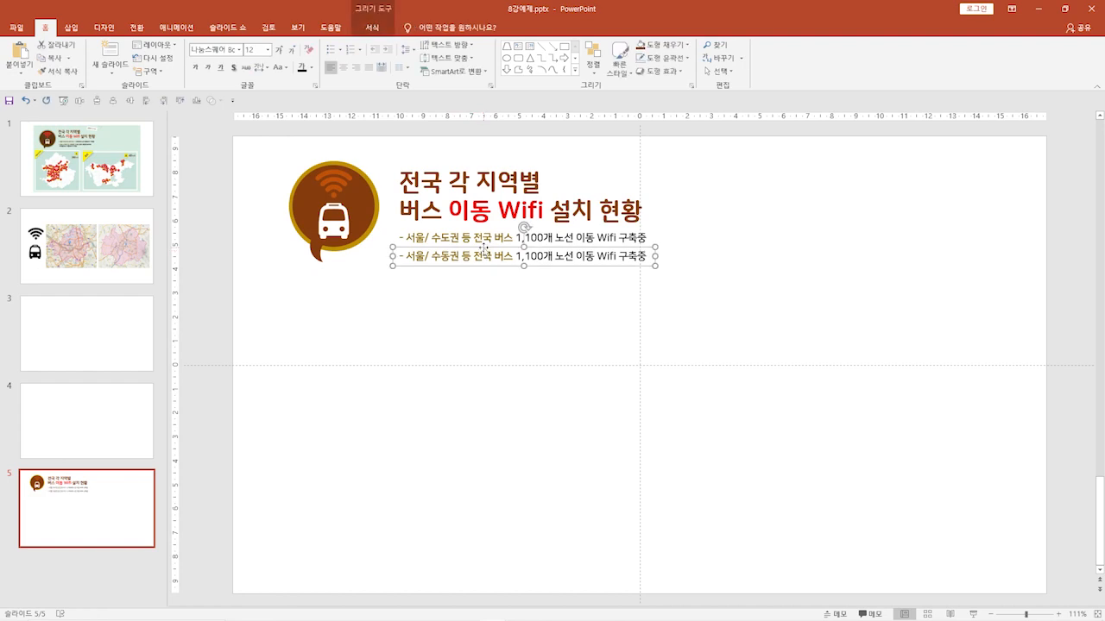
key(Delete)
click(467, 238)
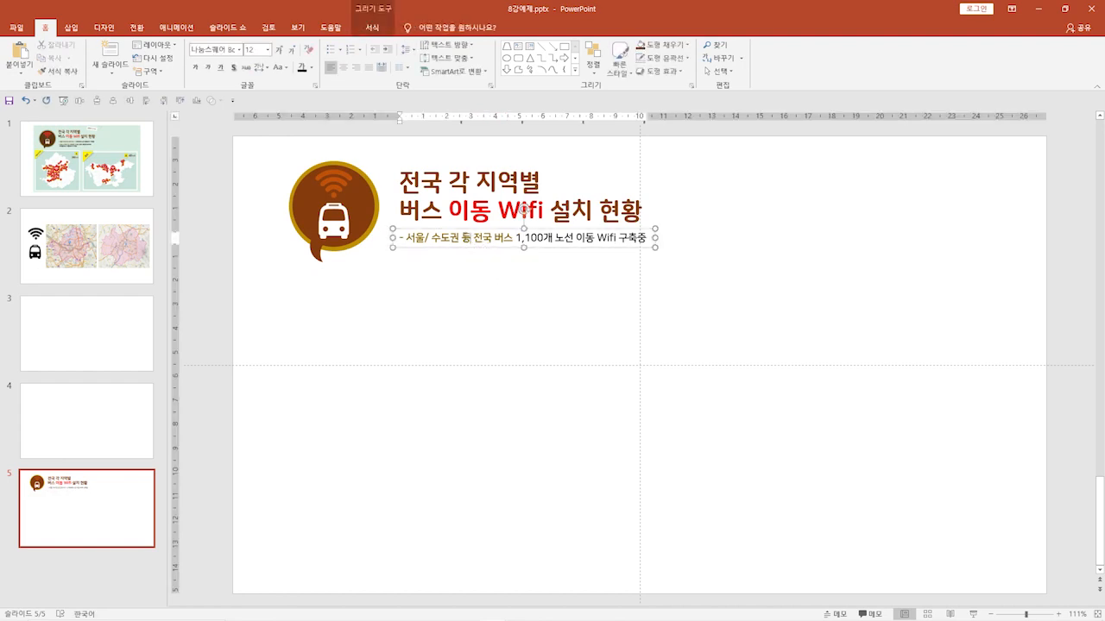
click(457, 229)
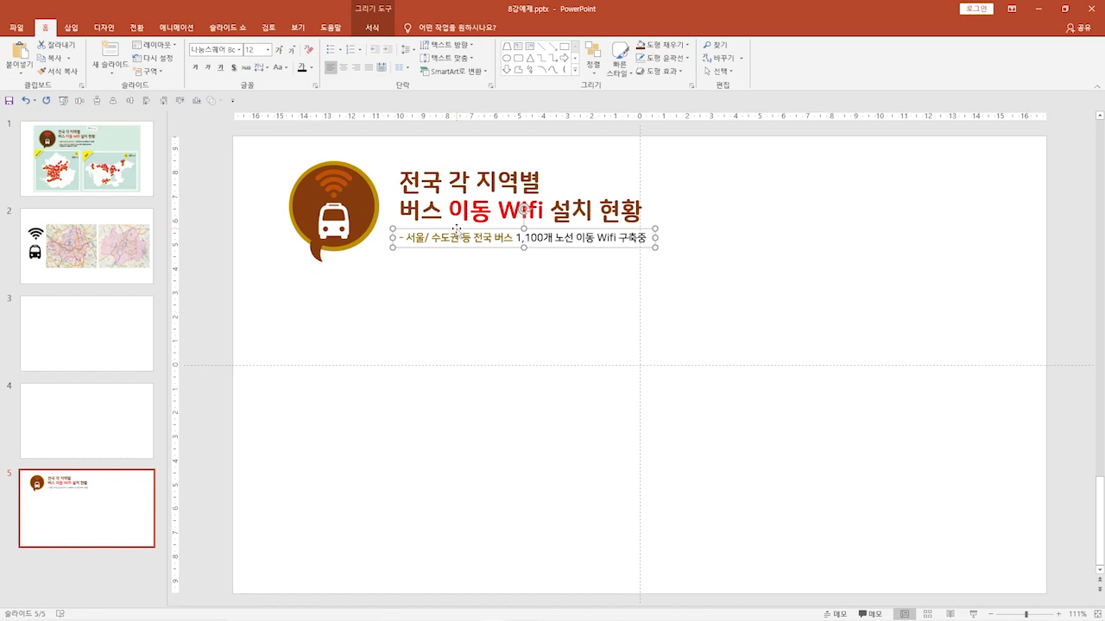
Duplicate the description line directly below itself and replace the copy's text after the dash with "스마트폰 고객은 전국 20만개"
key(ctrl+d)
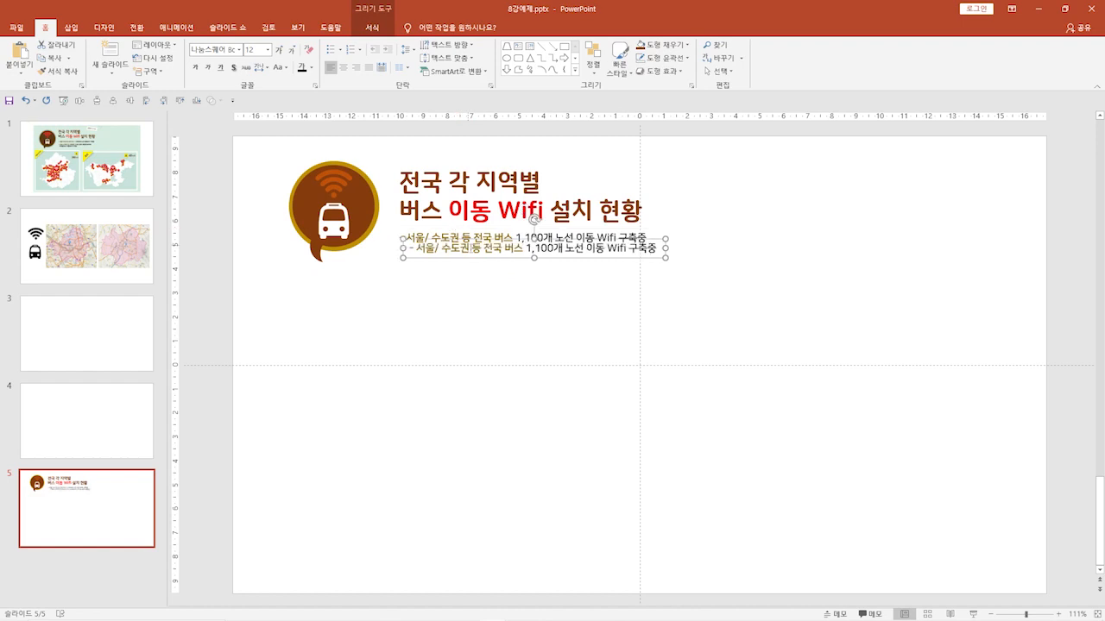
drag(486, 260, 473, 262)
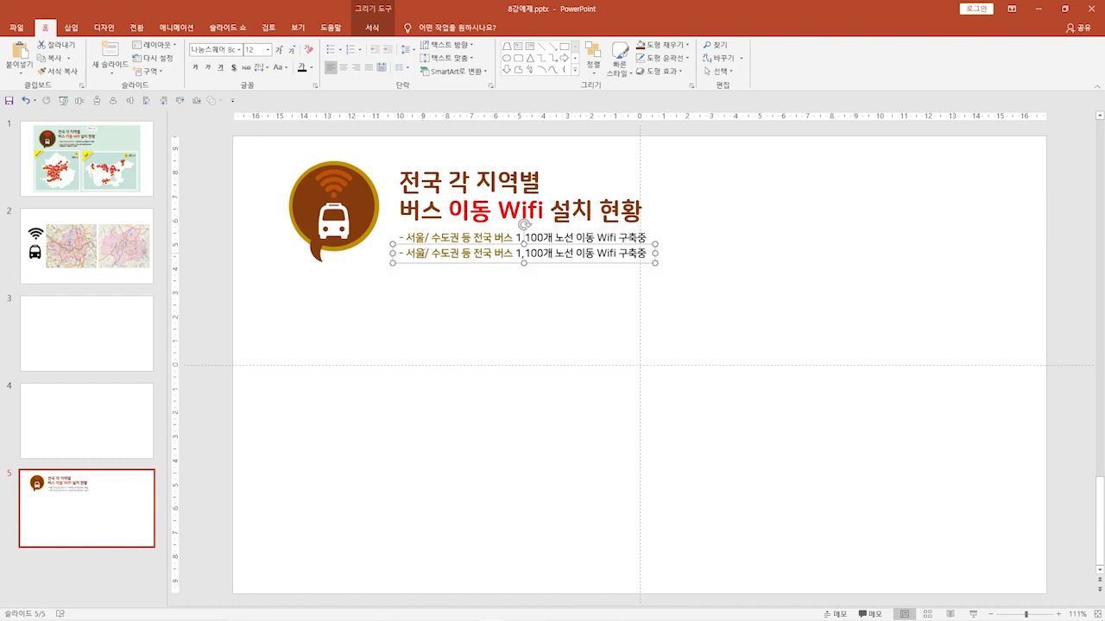
drag(404, 254, 647, 256)
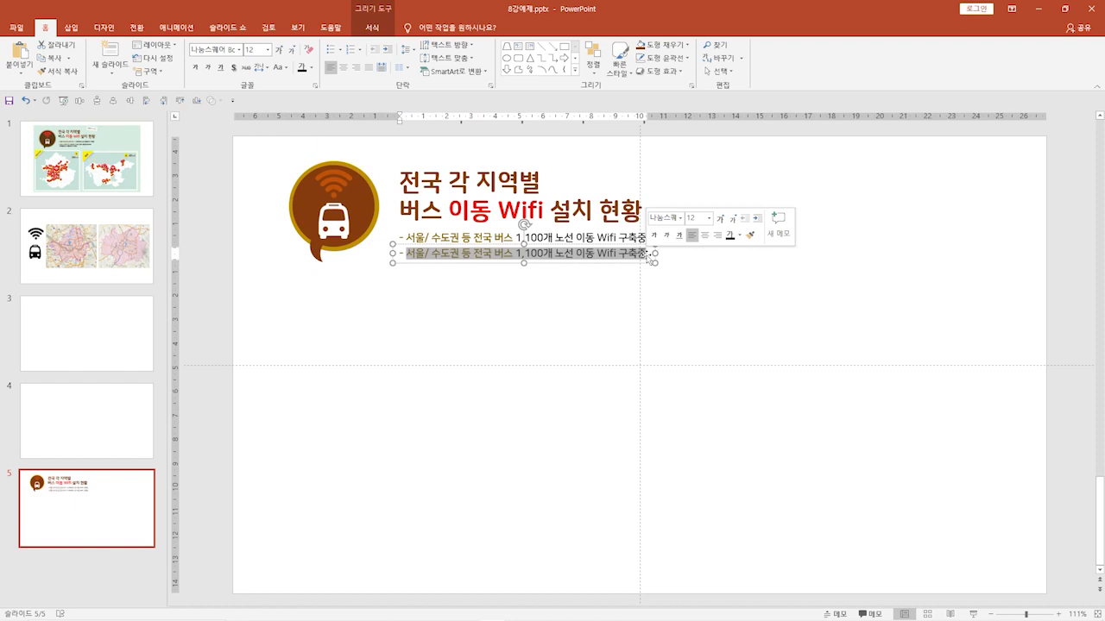
text(스마트)
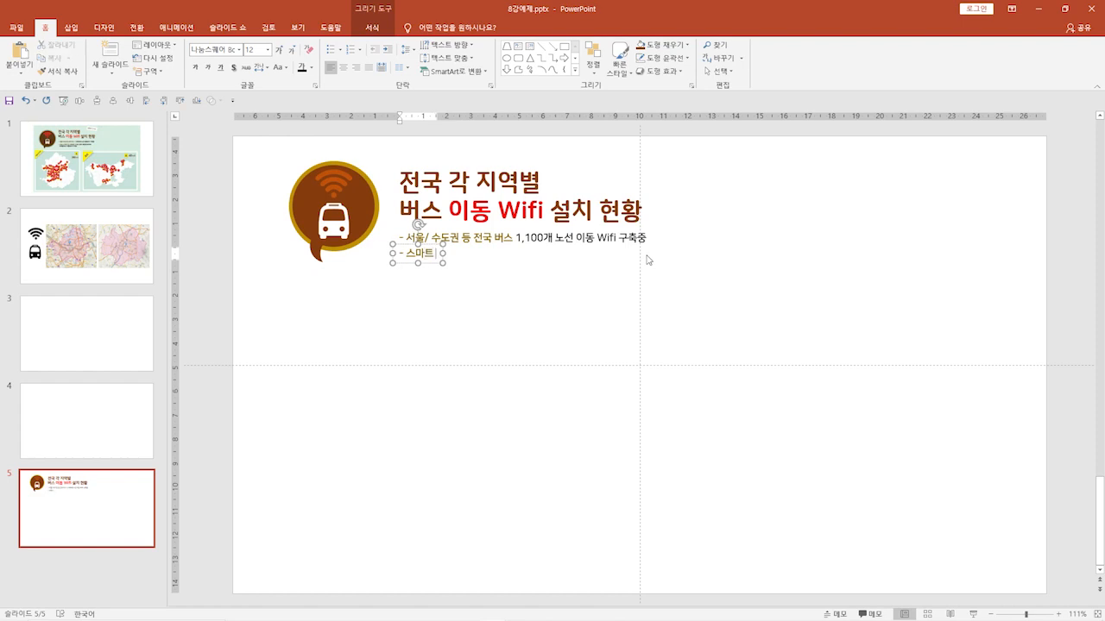
text(폰 고객)
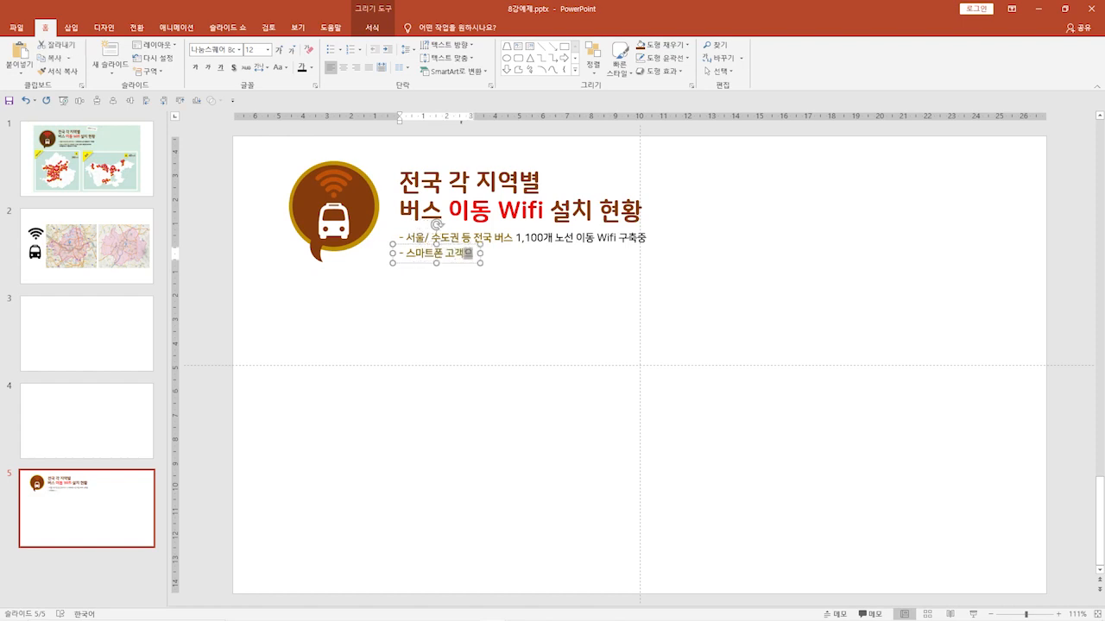
text(은 처ㄱ 20만개)
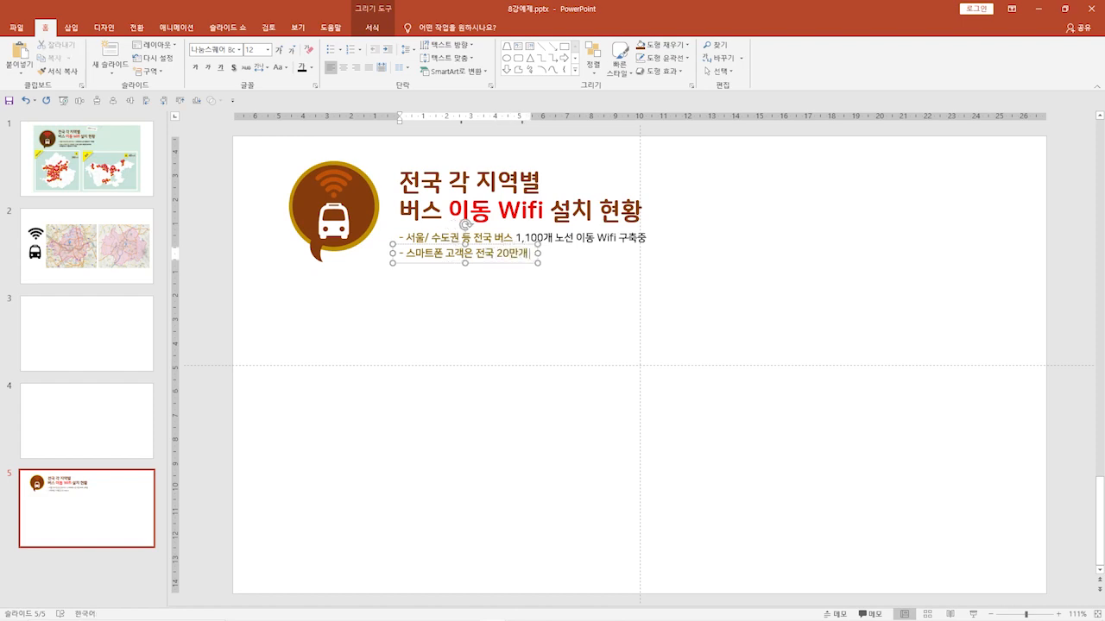
Complete the second description line with "Wifi와 지하철/버스 이동 wifi가 무료"
key(Hangul)
text(Wifi)
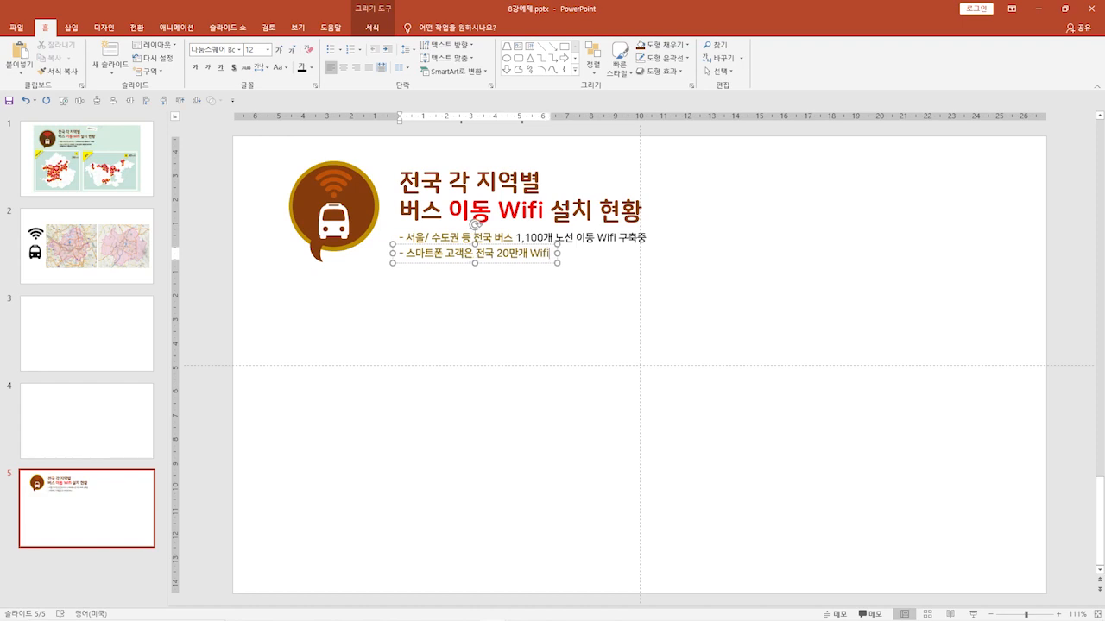
key(Hangul)
text(와 지하)
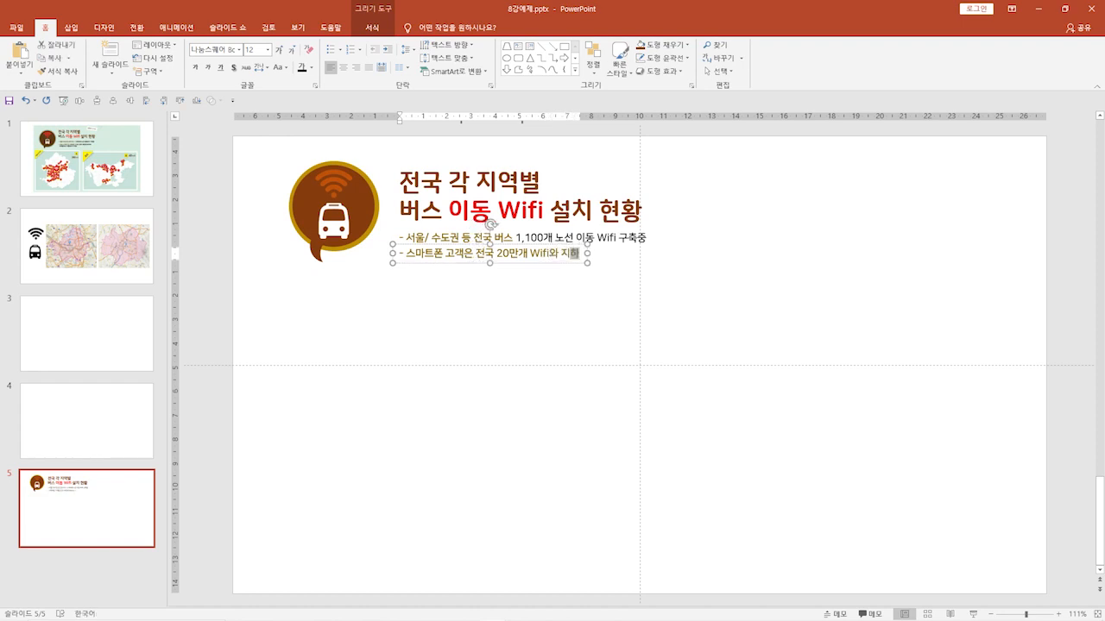
text(처/버스 이동)
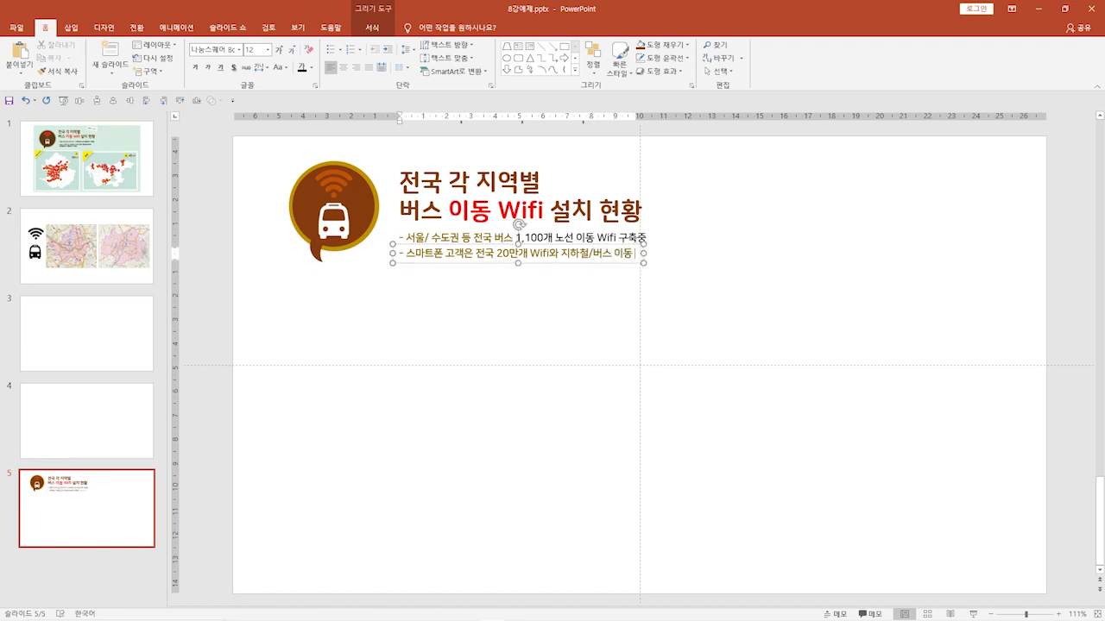
key(Hangul)
text(wif)
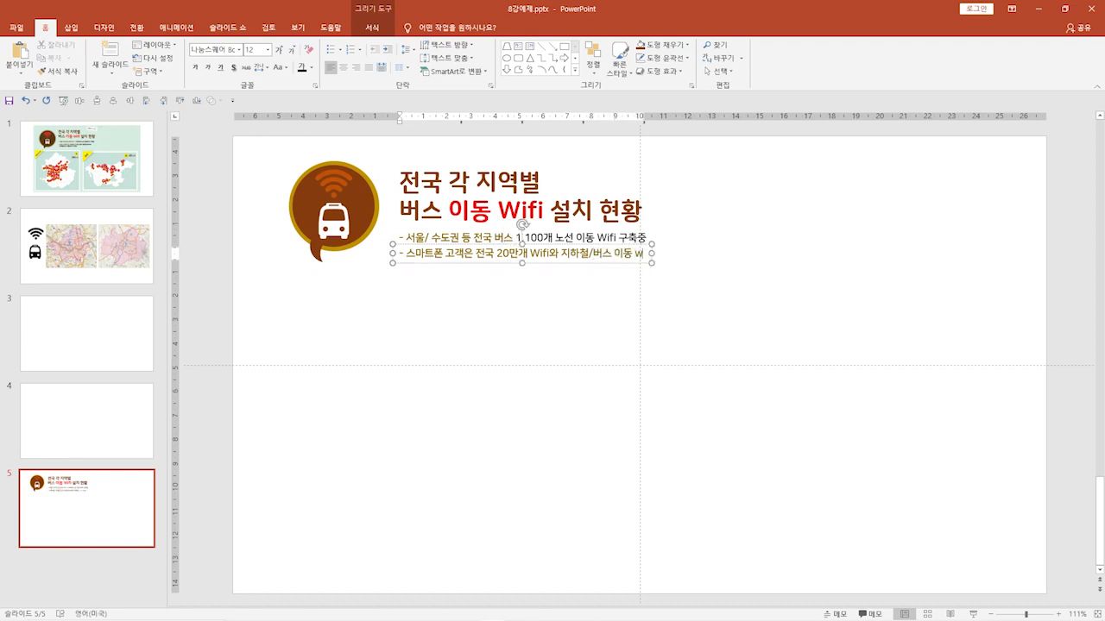
text(i)
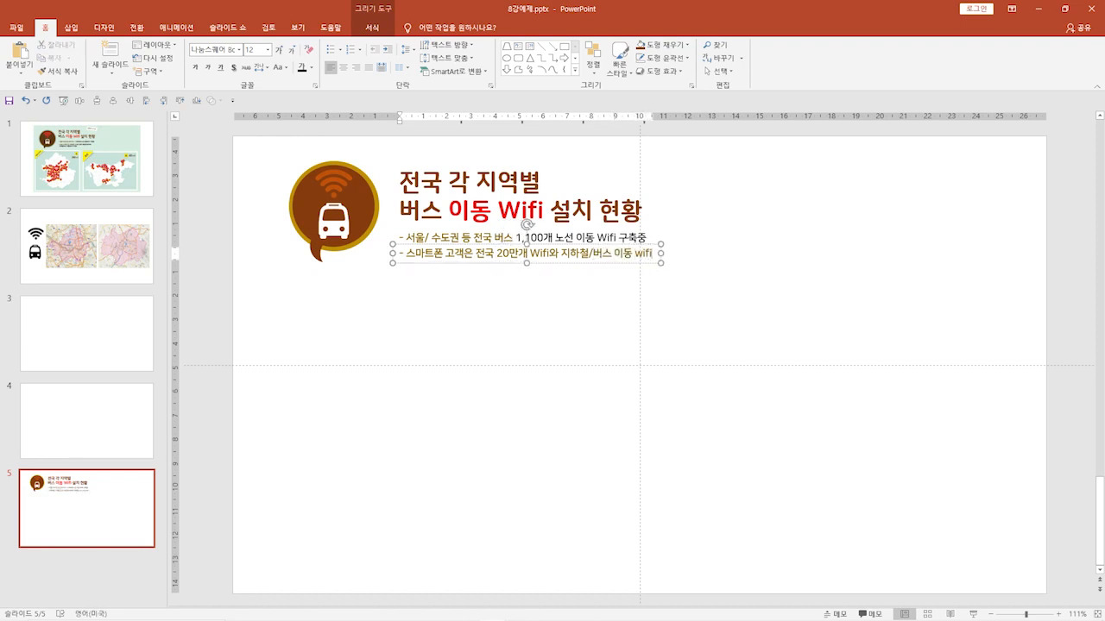
key(Hangul)
text(가 무료)
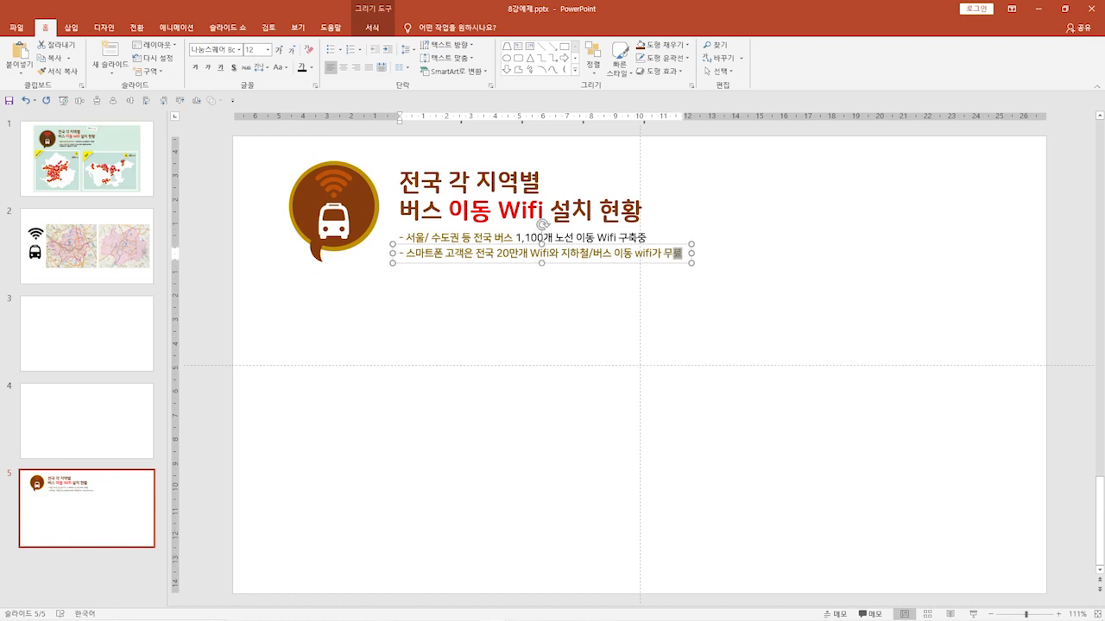
Colour "전국 20만개 Wifi와 지하철/버스 이동 wifi가 무료" in the second description line black
drag(475, 253, 683, 253)
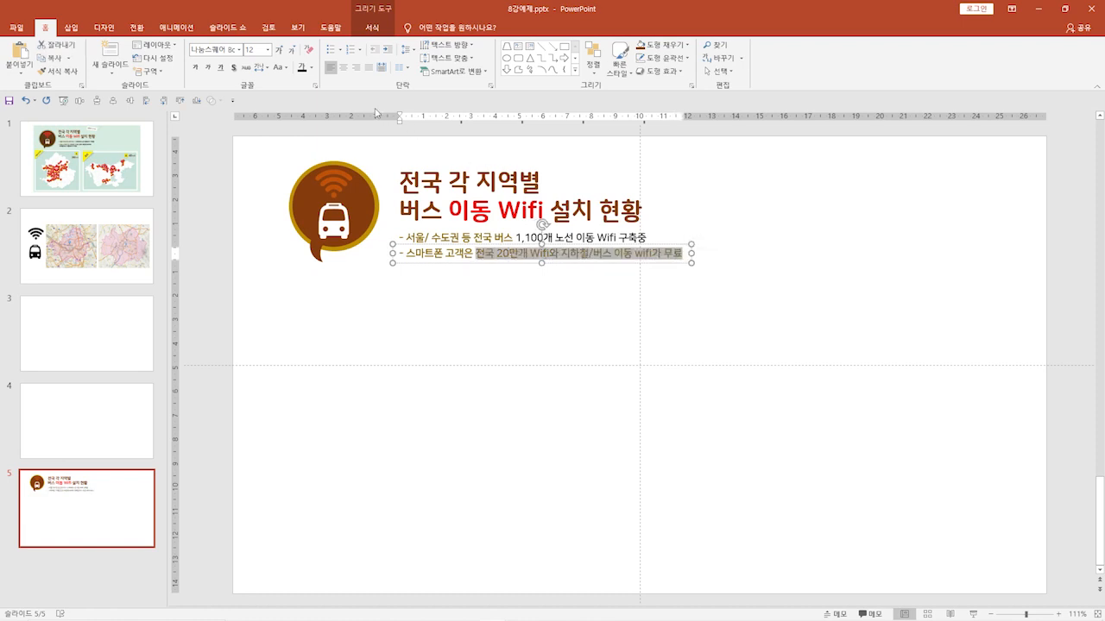
click(763, 295)
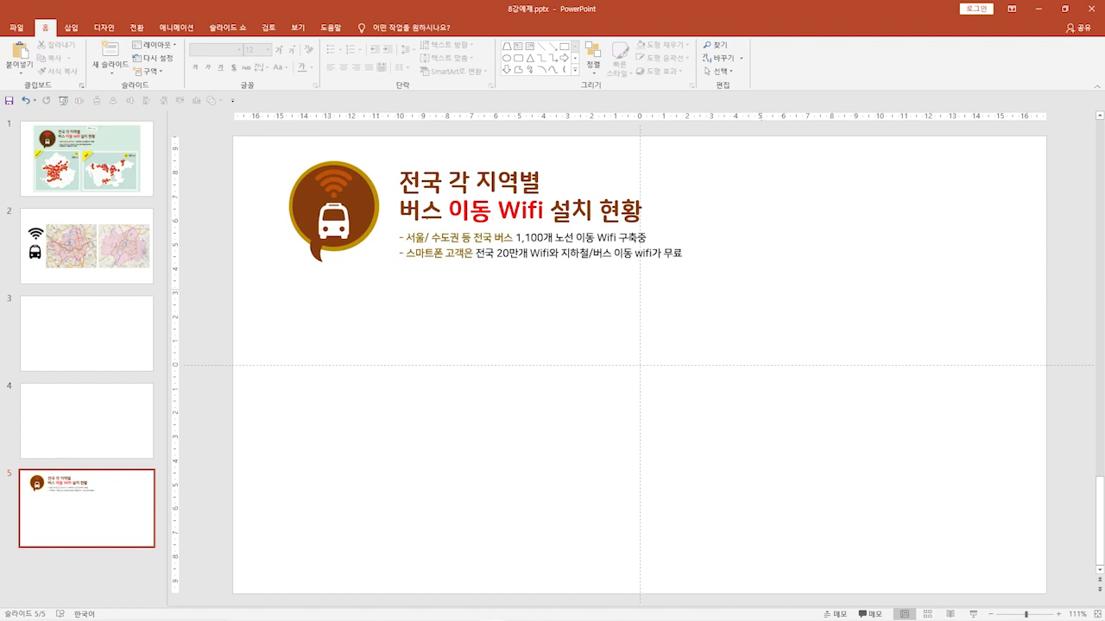
mouse_move(273, 153)
mouse_down()
mouse_move(432, 239)
mouse_move(641, 274)
mouse_move(1020, 279)
mouse_up()
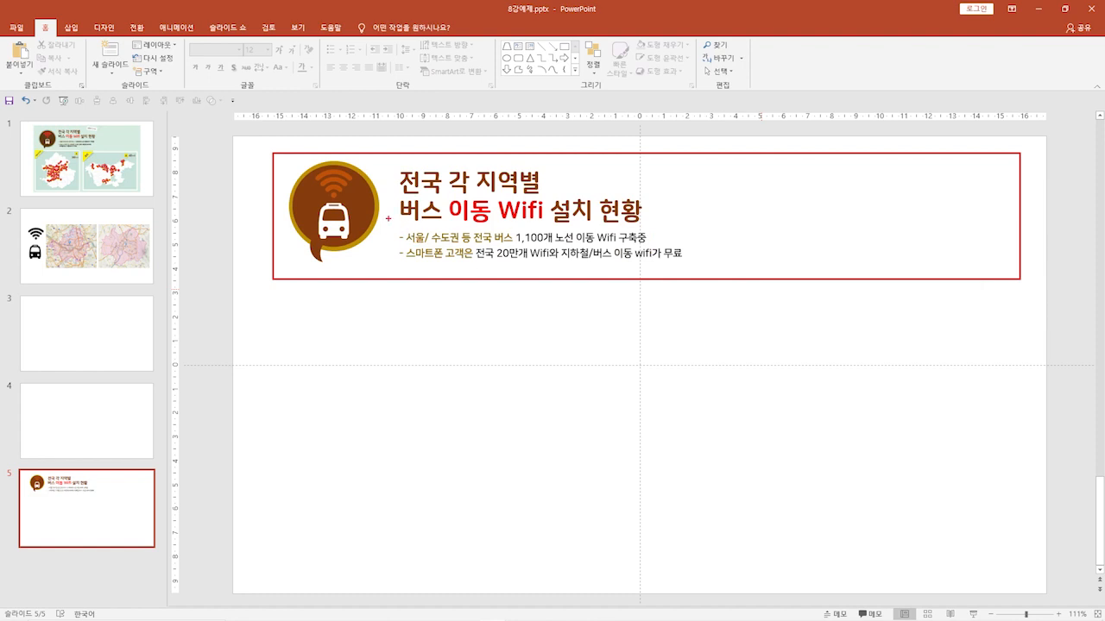
key(Escape)
click(129, 502)
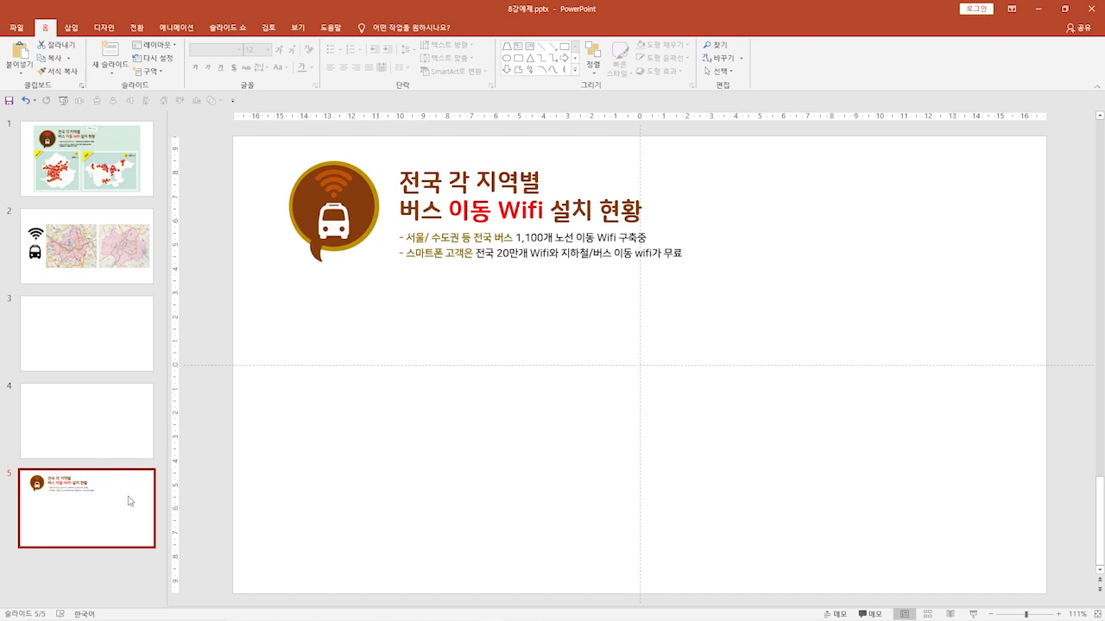
Go to the empty slide 3, minimize PowerPoint and open a maximized Chrome window
click(100, 246)
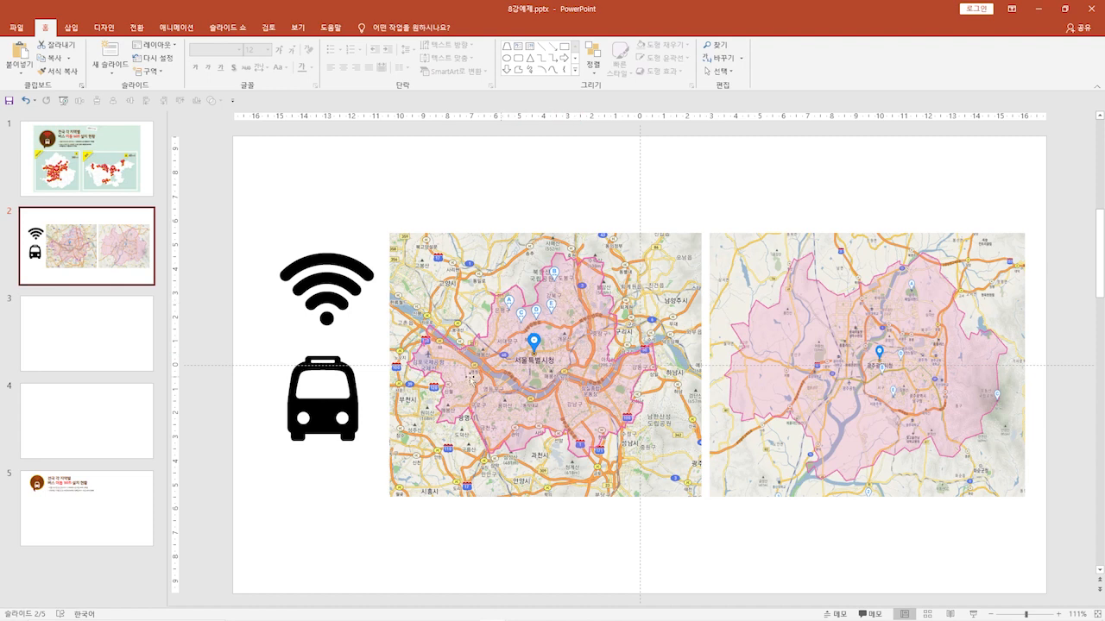
click(117, 339)
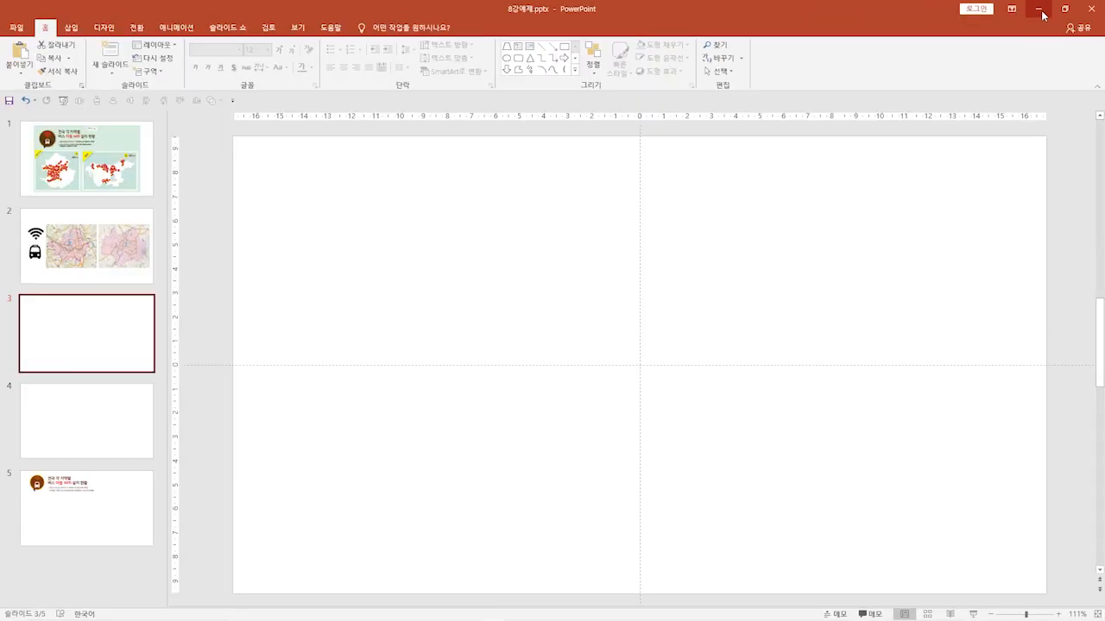
click(921, 36)
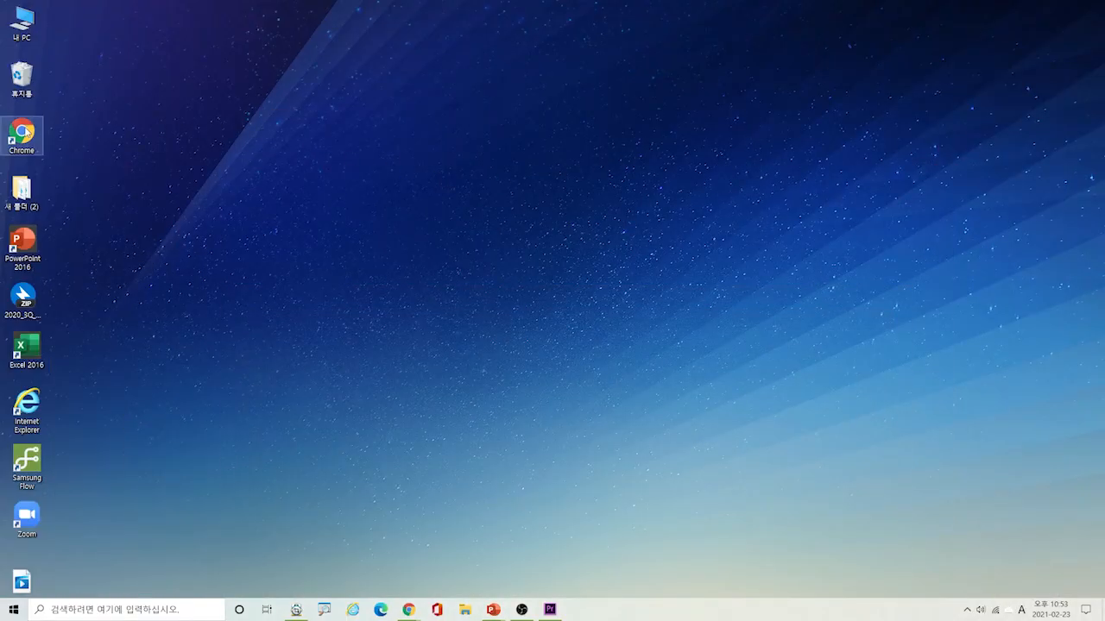
double_click(21, 133)
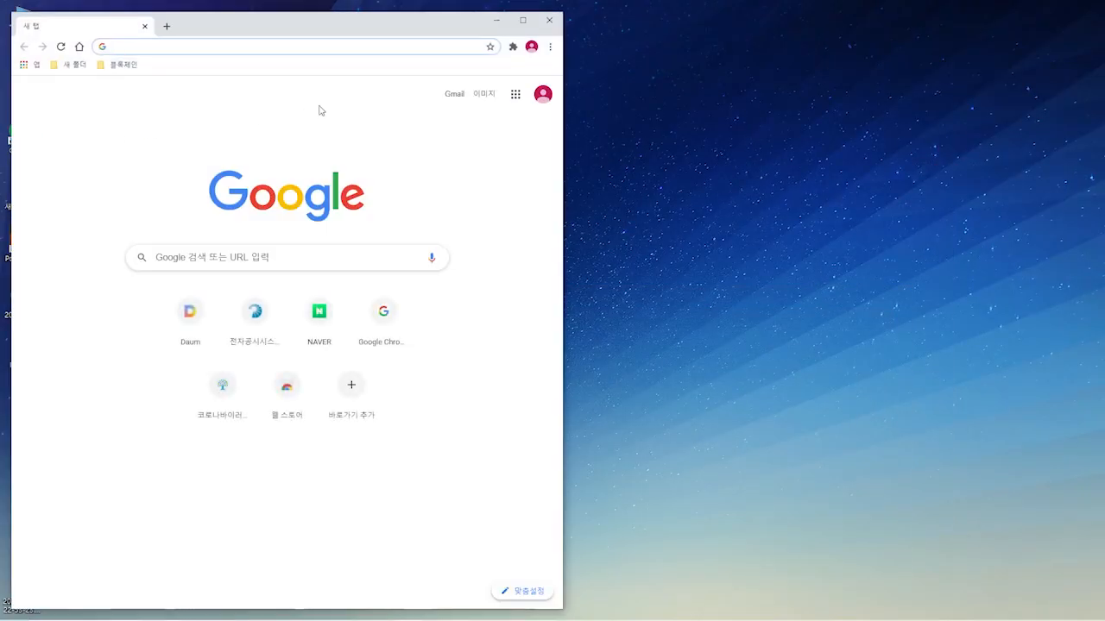
click(522, 20)
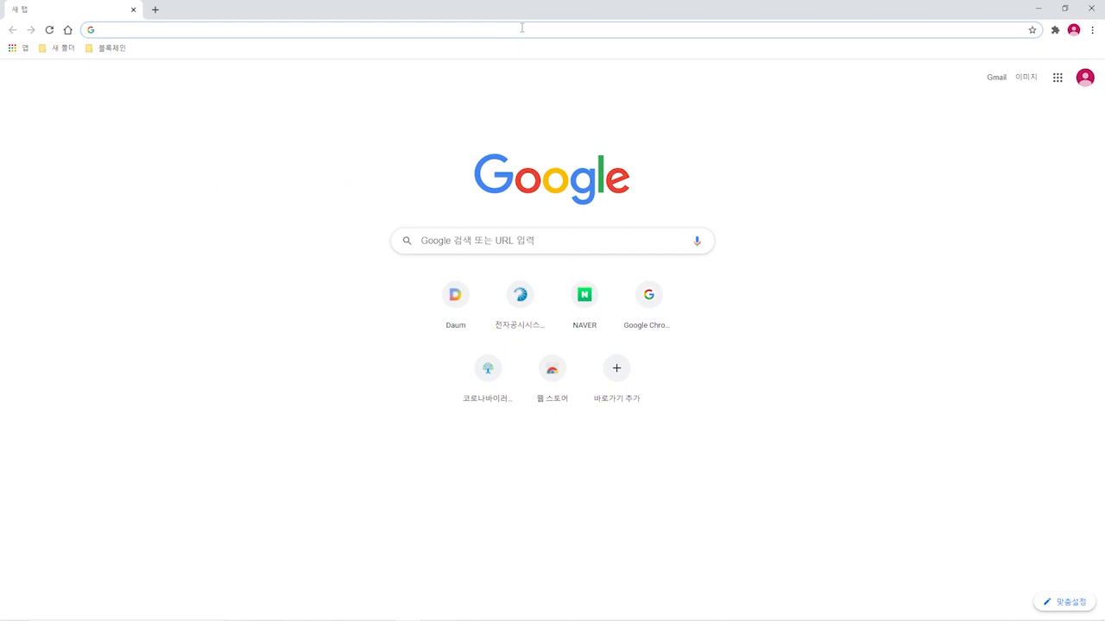
click(463, 240)
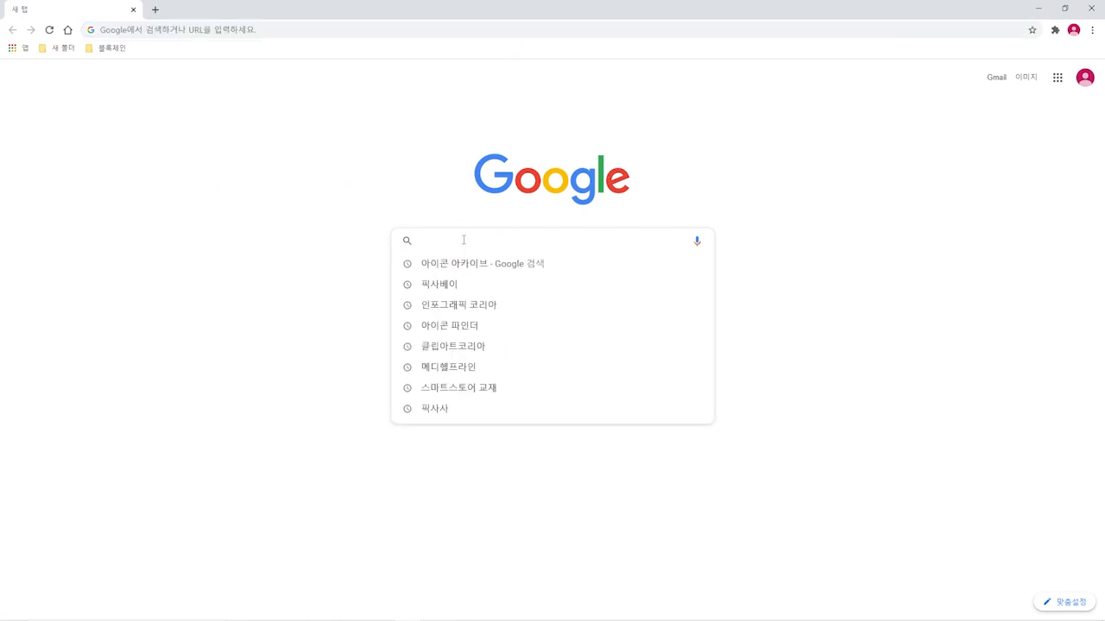
text(ㅂ)
key(Escape)
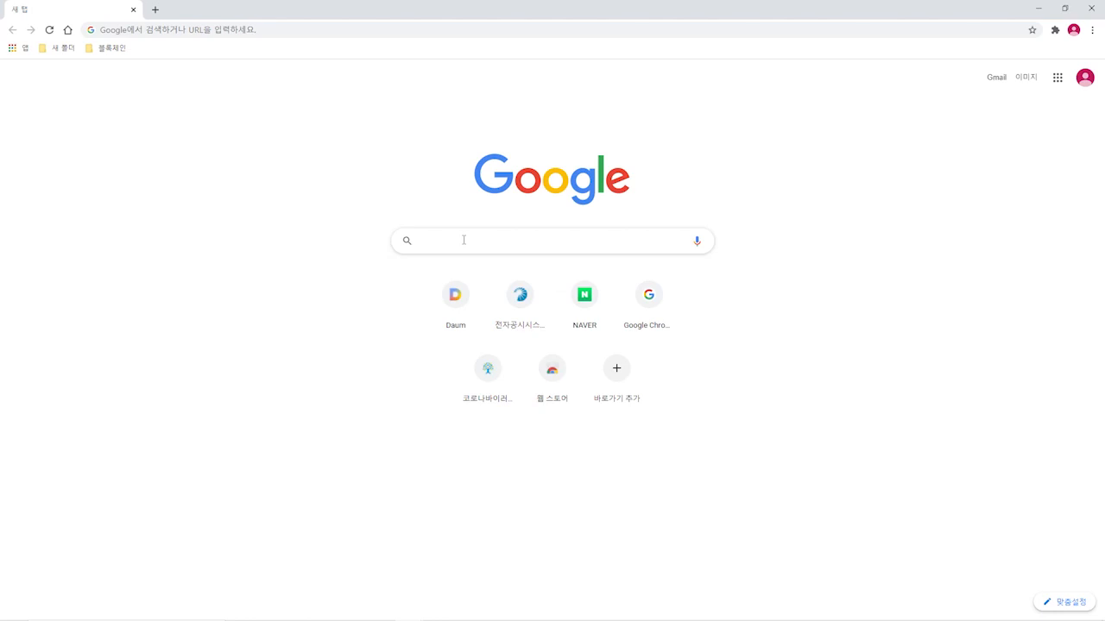
Open KakaoMap through the Daum portal
click(459, 290)
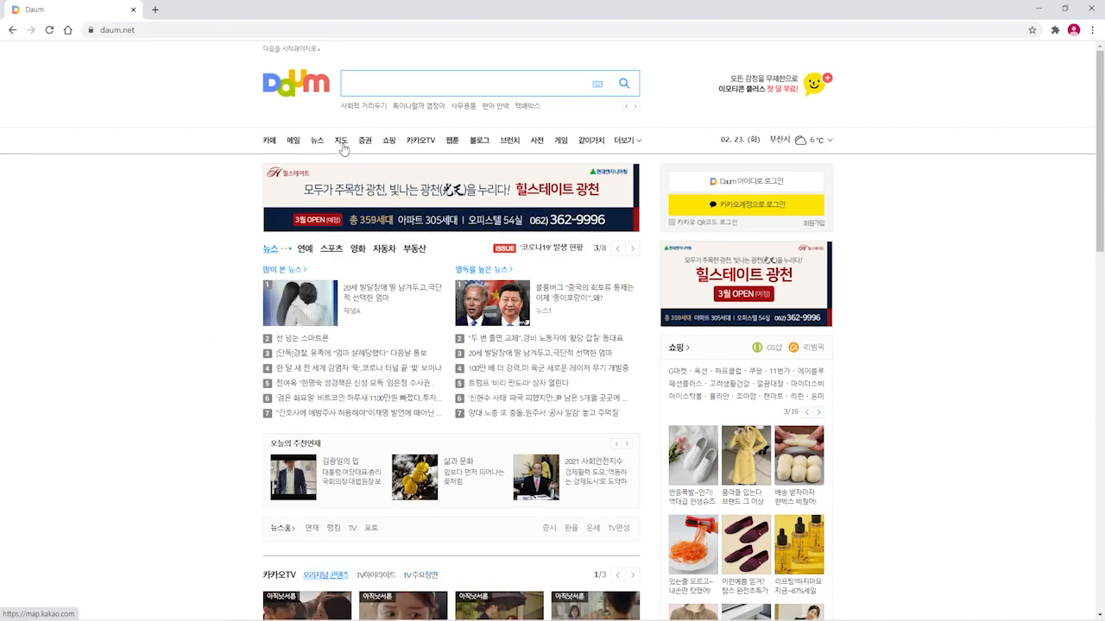
click(353, 139)
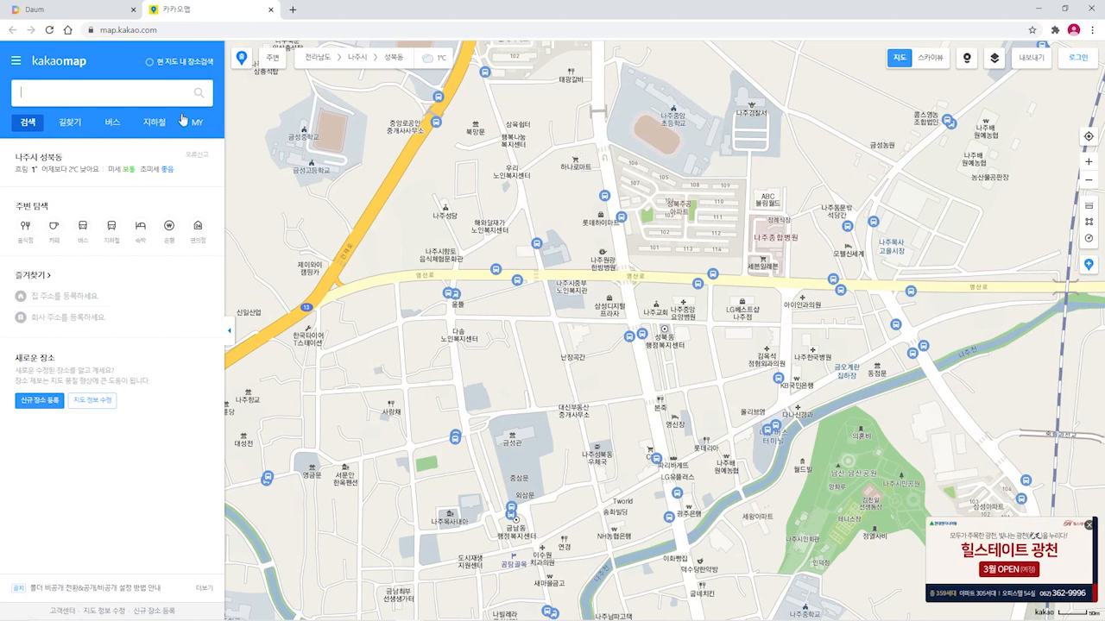
Search the map for "서울" and close the place's information popup so the whole city boundary is unobstructed
click(58, 90)
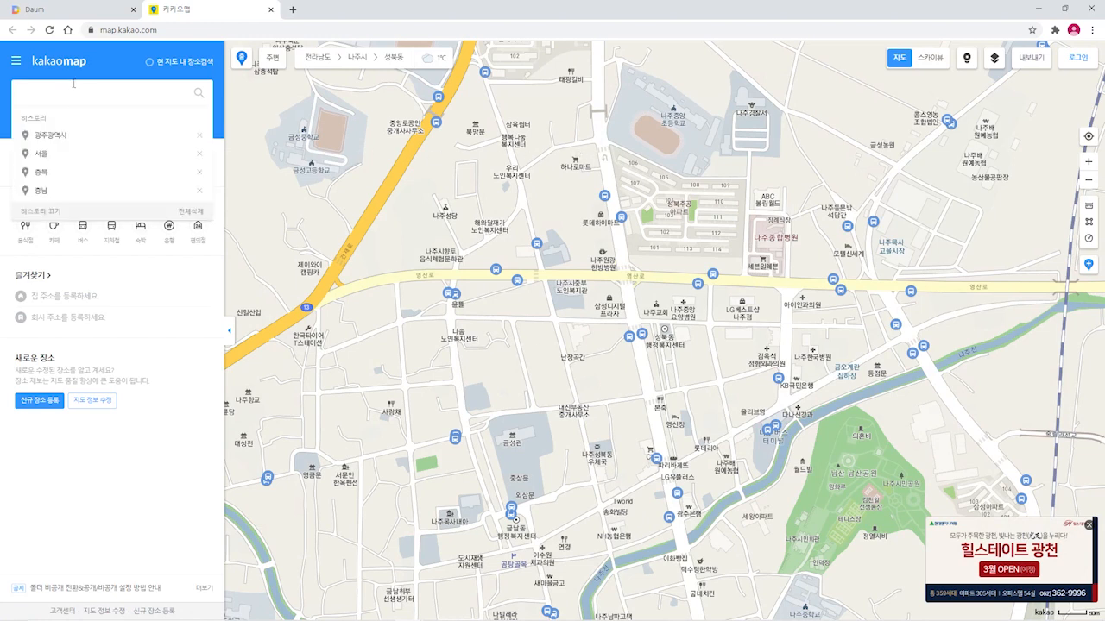
text(ㅅㅓㅇㅜㄹ)
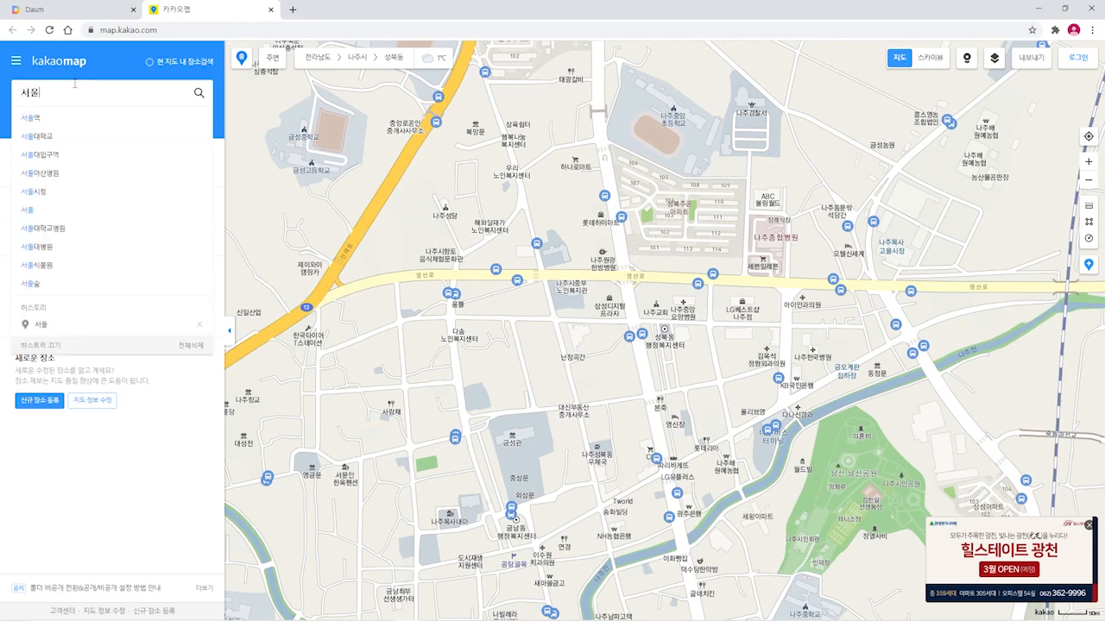
key(Return)
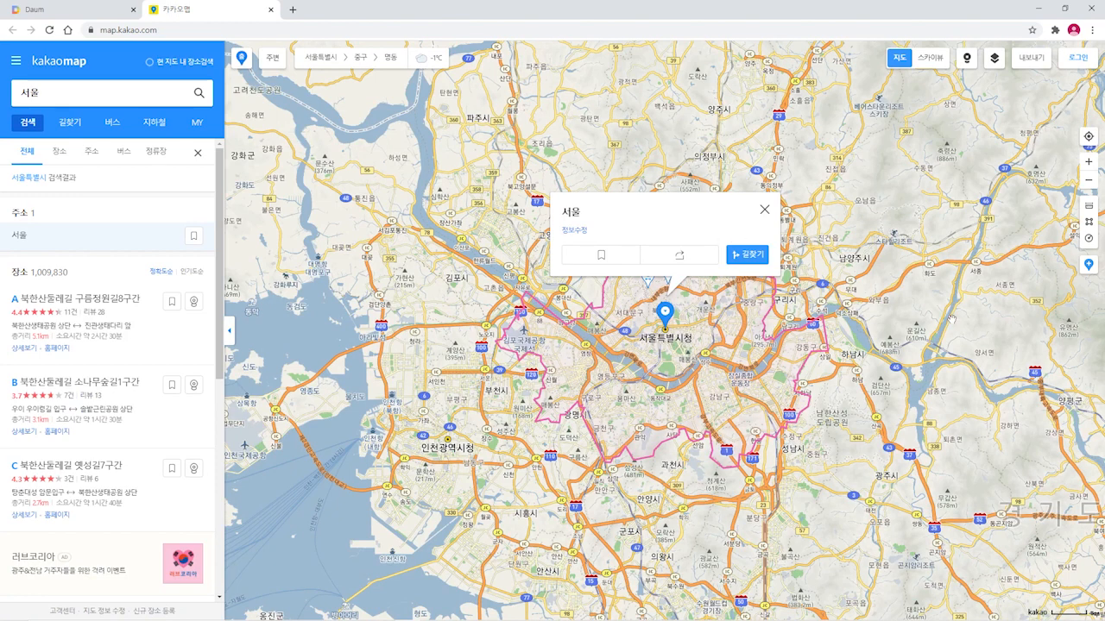
click(763, 211)
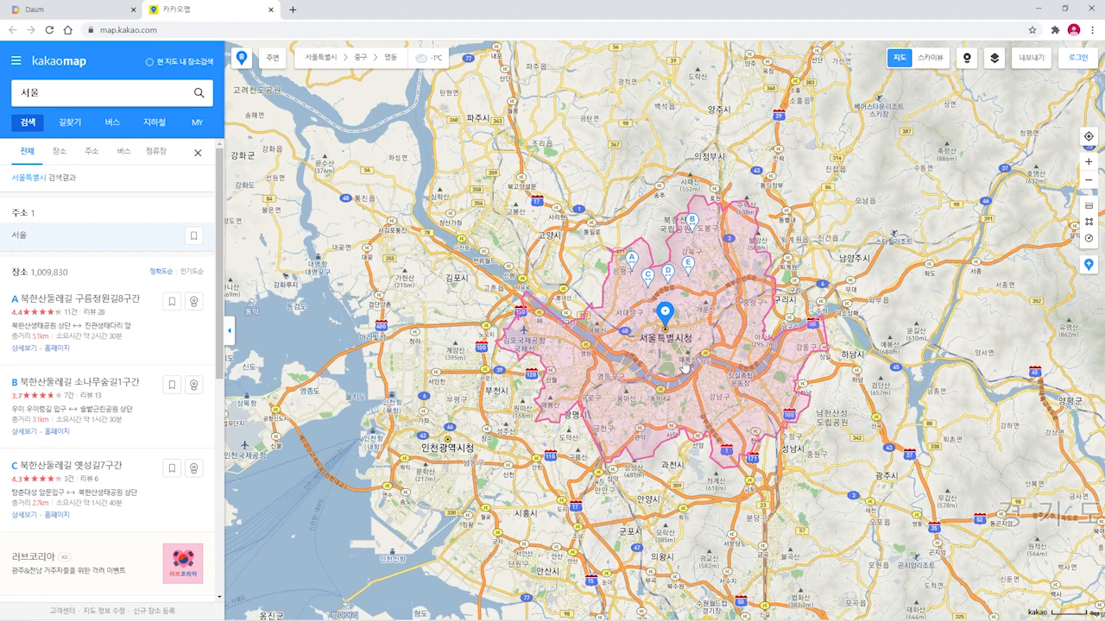
Switch back to PowerPoint and insert a screen clipping of the map area around the Seoul boundary on slide 3
mouse_move(682, 620)
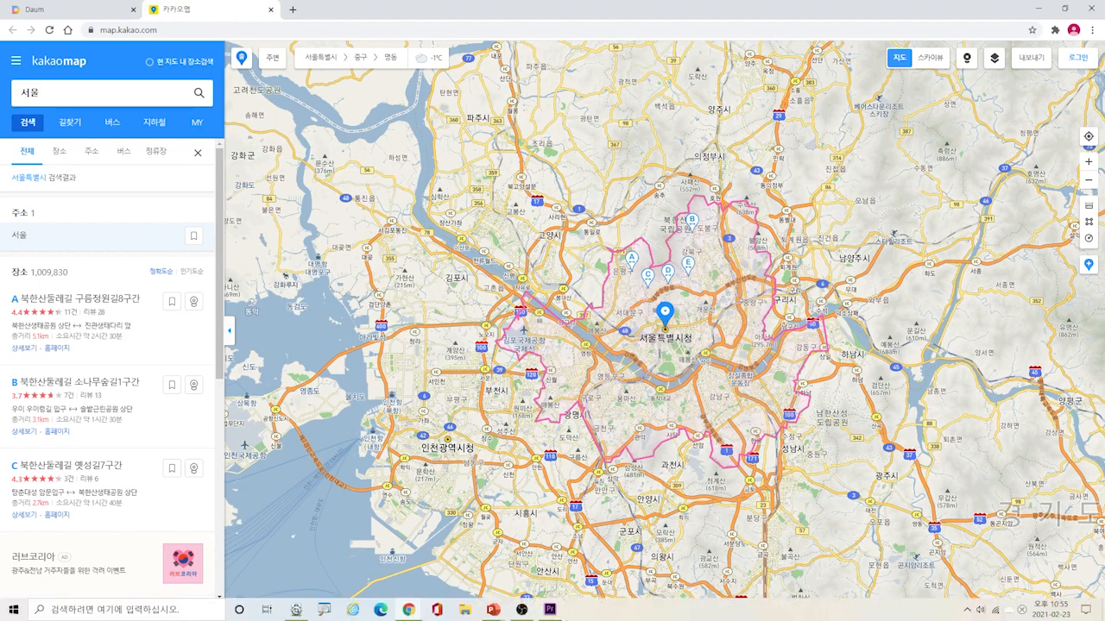
mouse_move(494, 611)
click(526, 576)
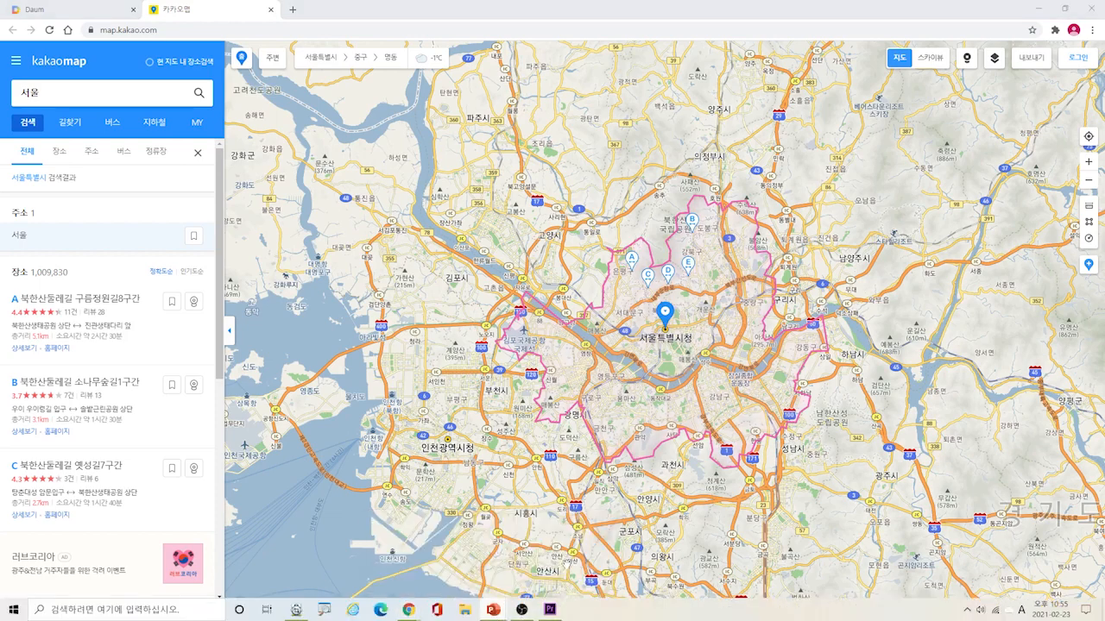
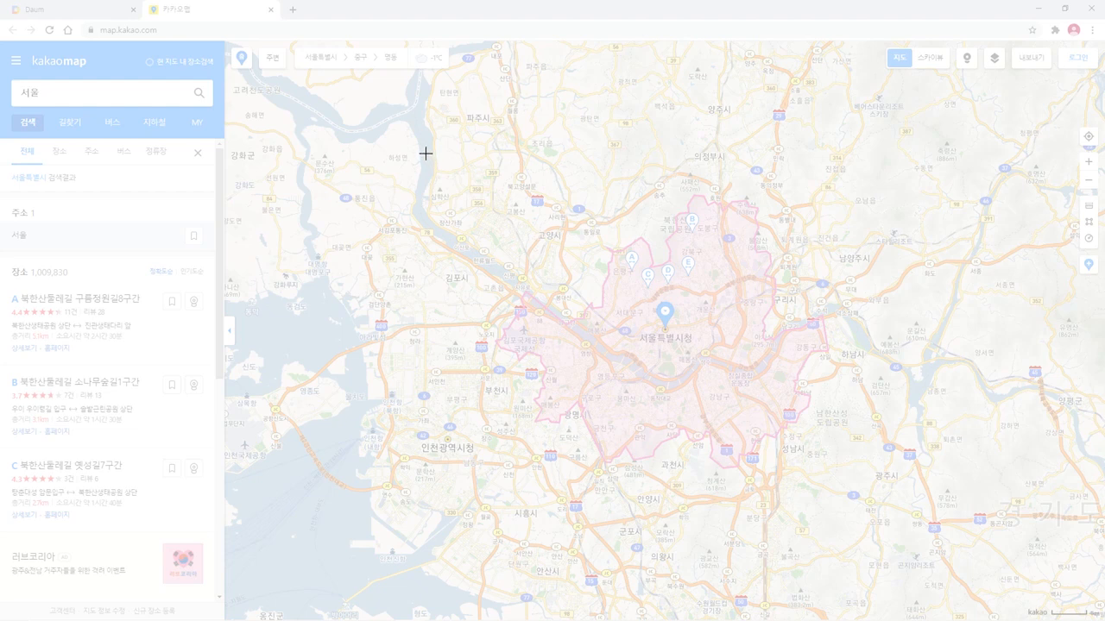
drag(425, 153, 937, 522)
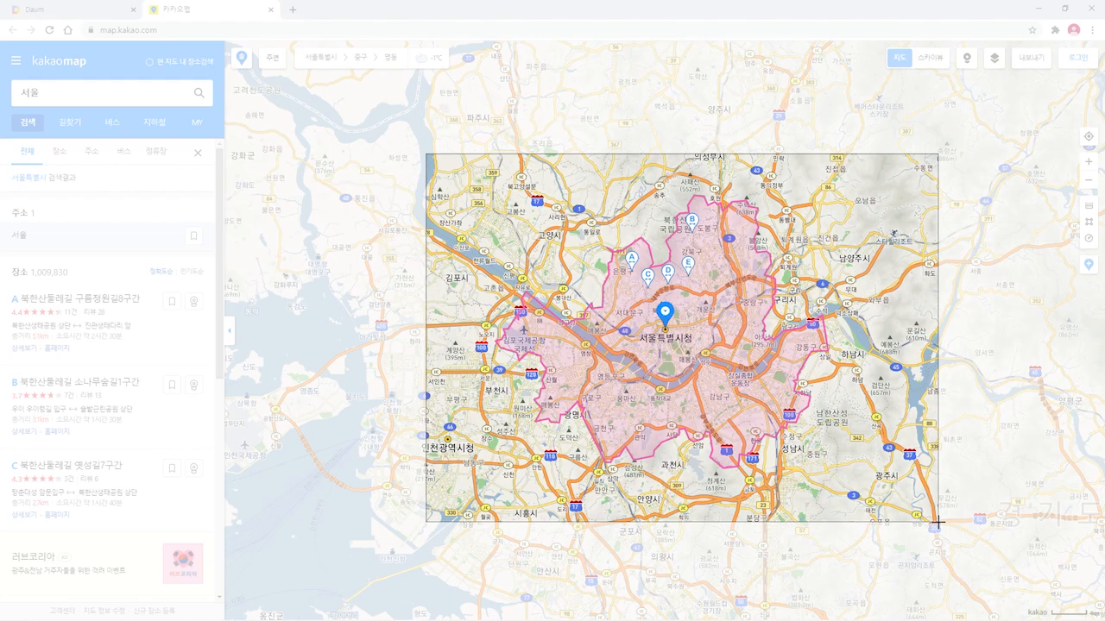
drag(937, 522, 937, 522)
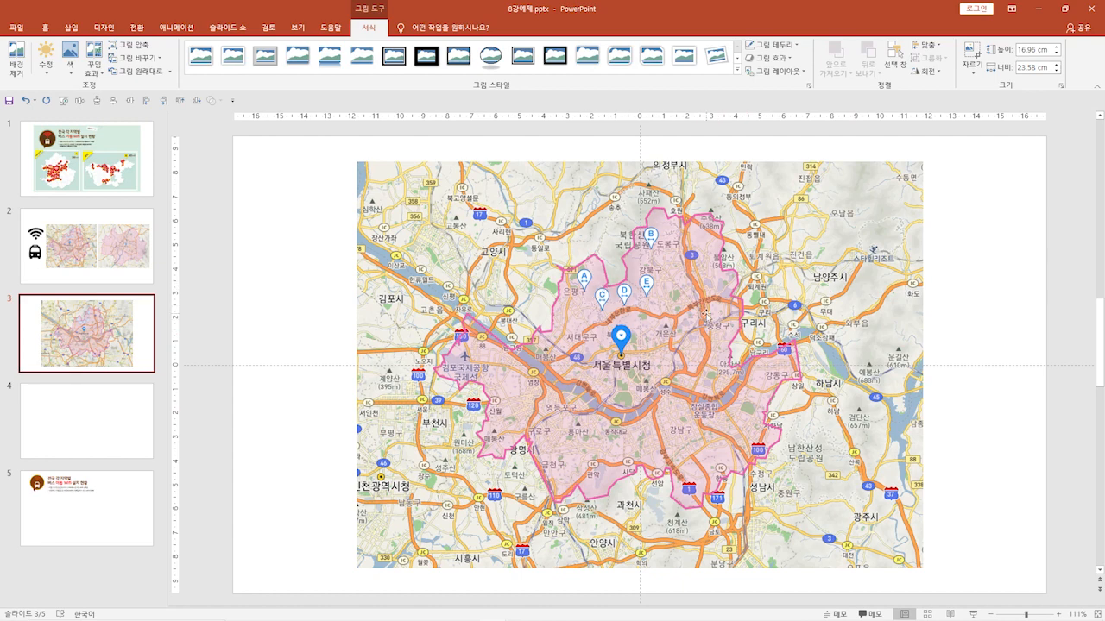
click(67, 31)
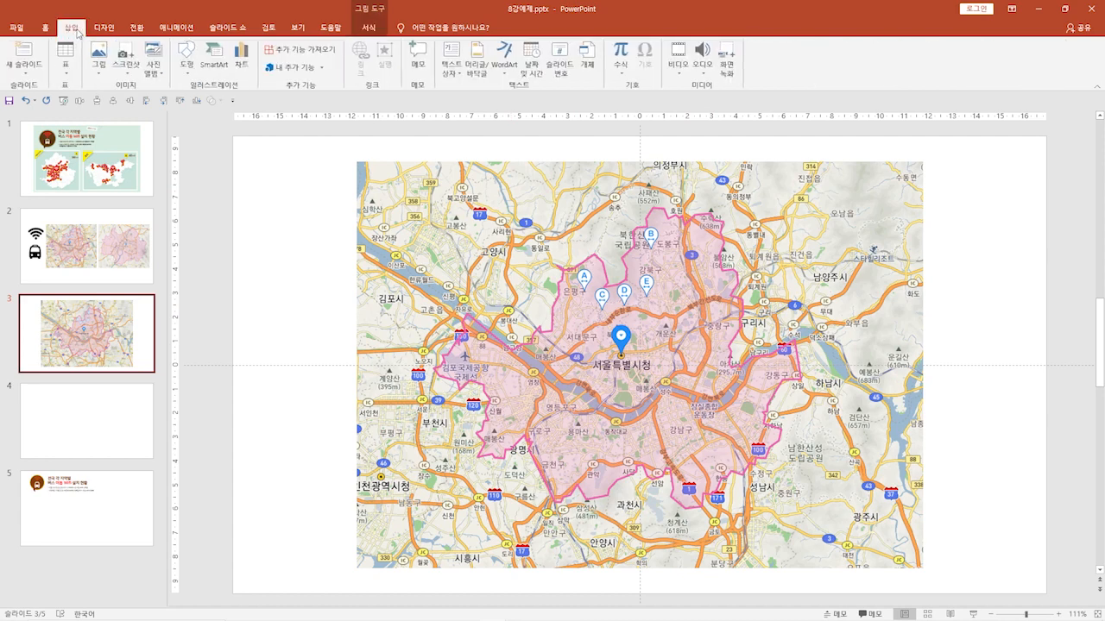
Trace the pink Seoul boundary on the slide 3 map as a closed freeform shape about 12.4 cm high and 15.1 cm wide
click(189, 63)
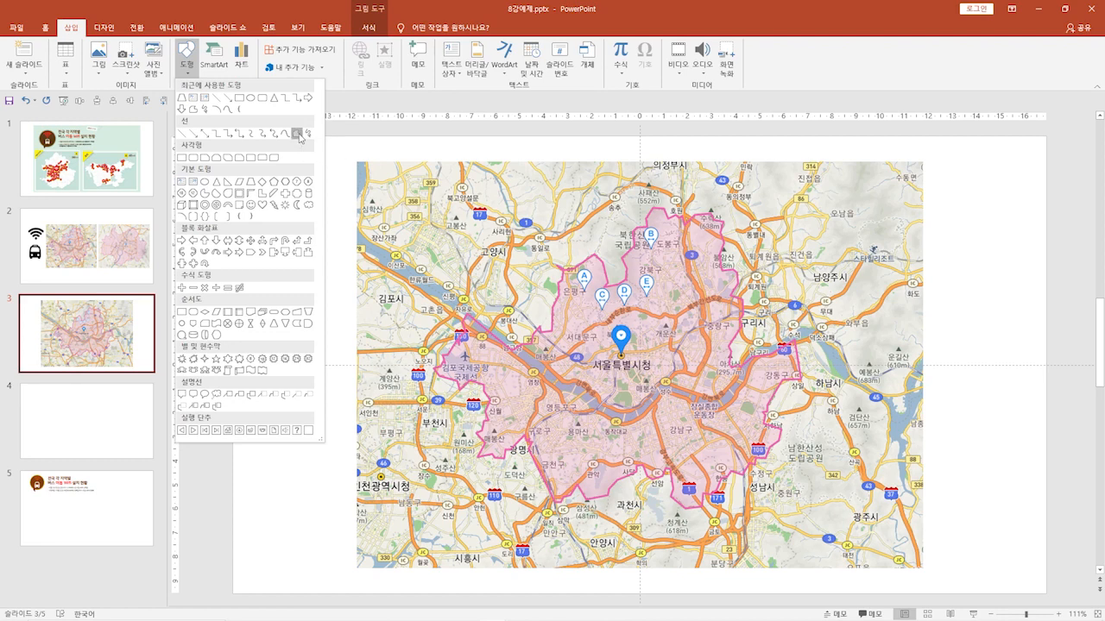
click(298, 134)
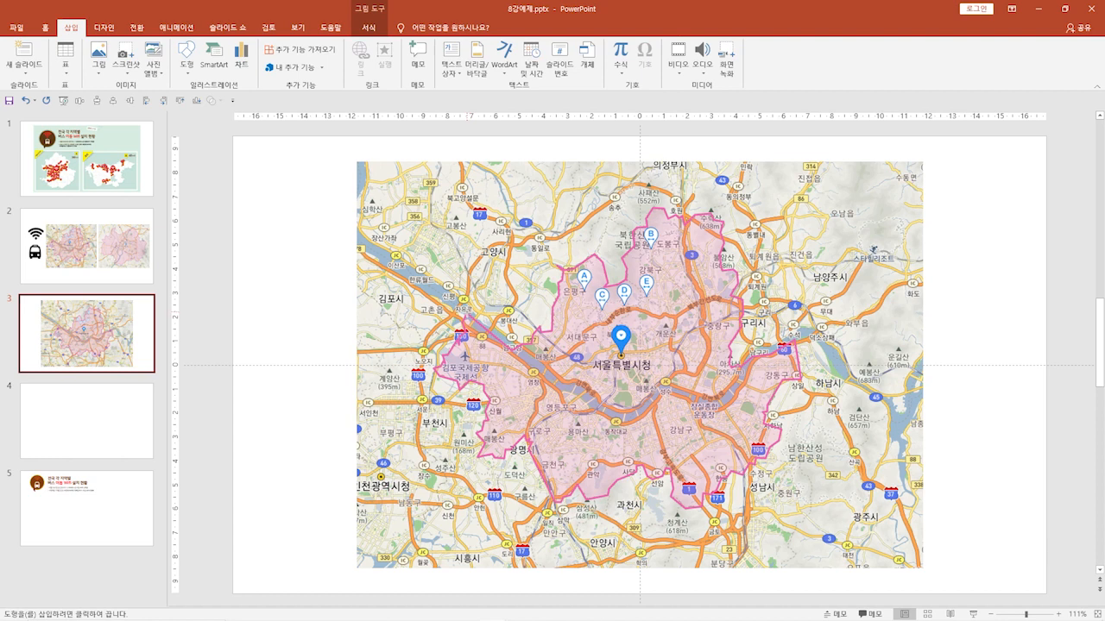
click(466, 312)
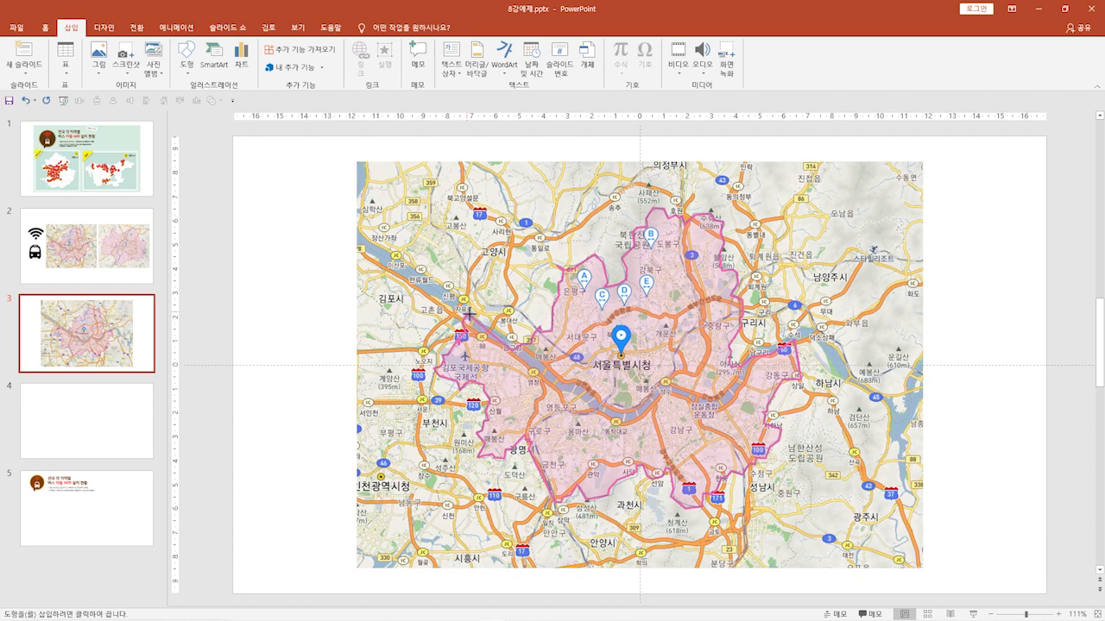
click(466, 315)
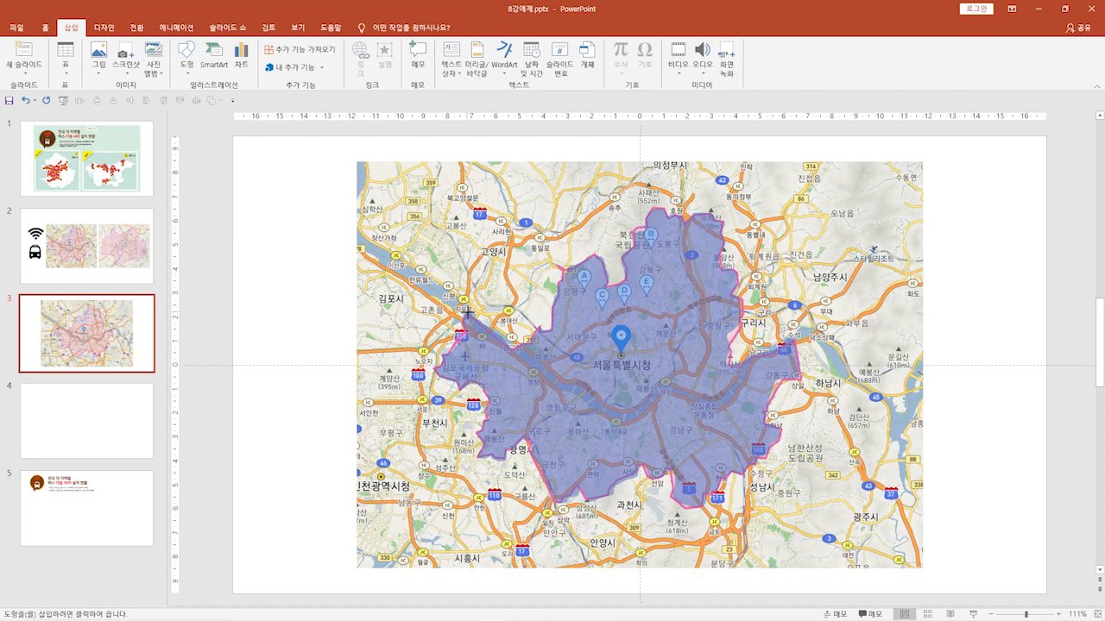
click(467, 314)
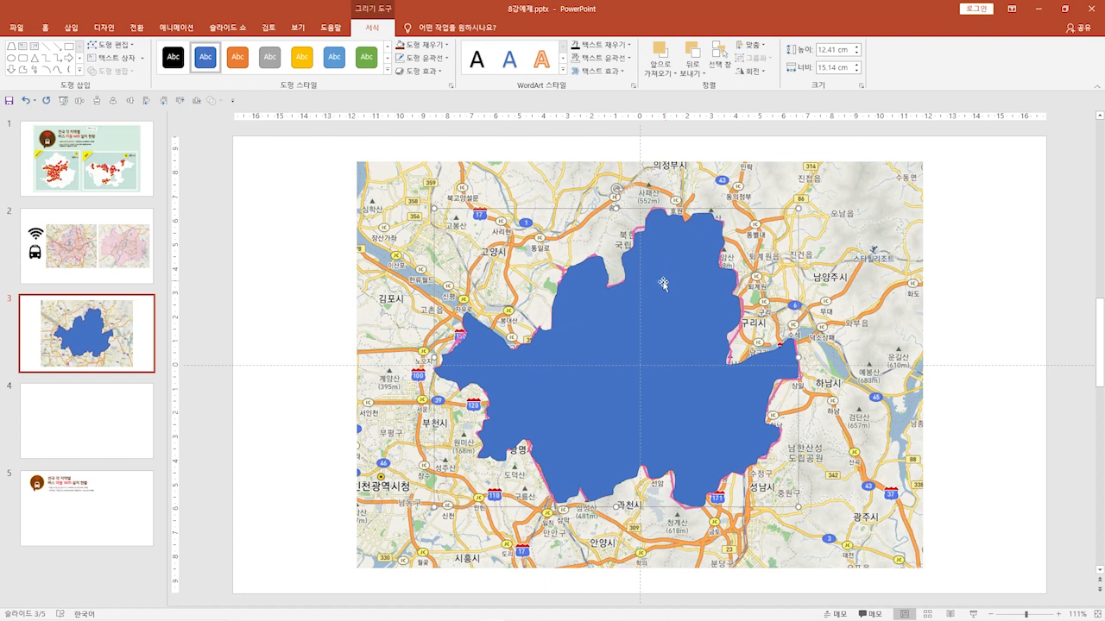
Copy the Seoul shape onto slide 5, shrink it to about 10.7 cm high by 12.7 cm wide, and place it below the header's bus icon
click(94, 509)
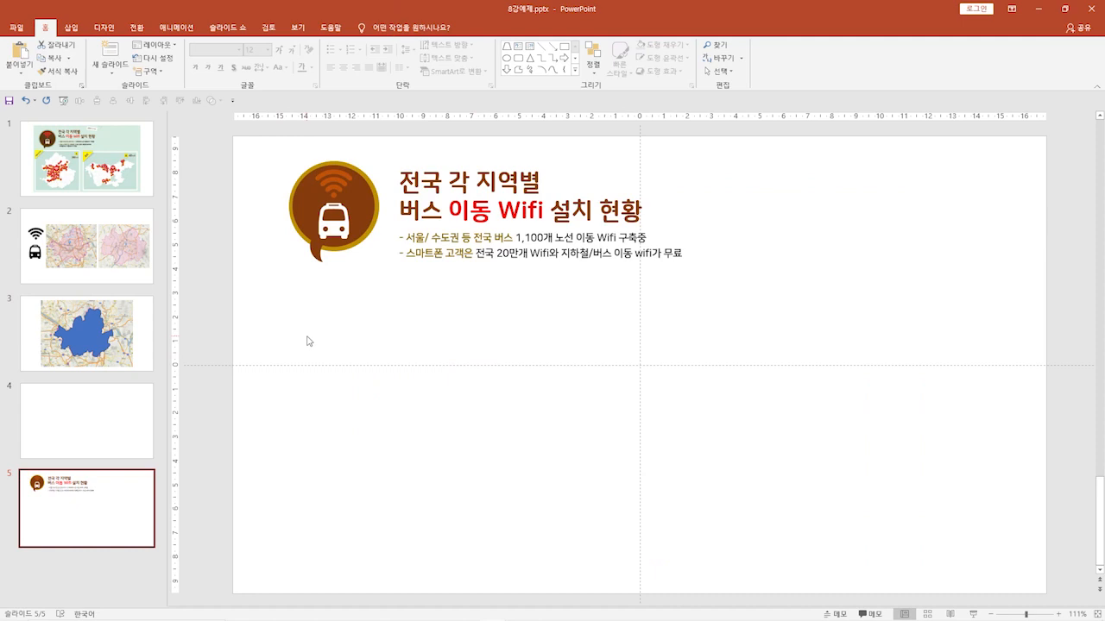
key(ctrl+v)
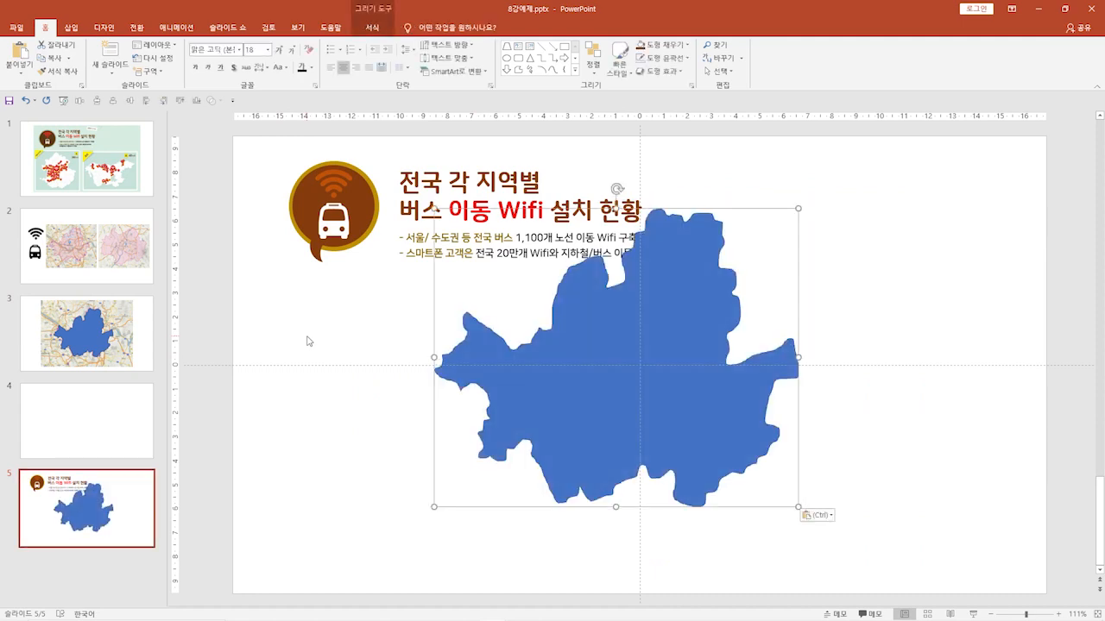
drag(678, 326, 546, 386)
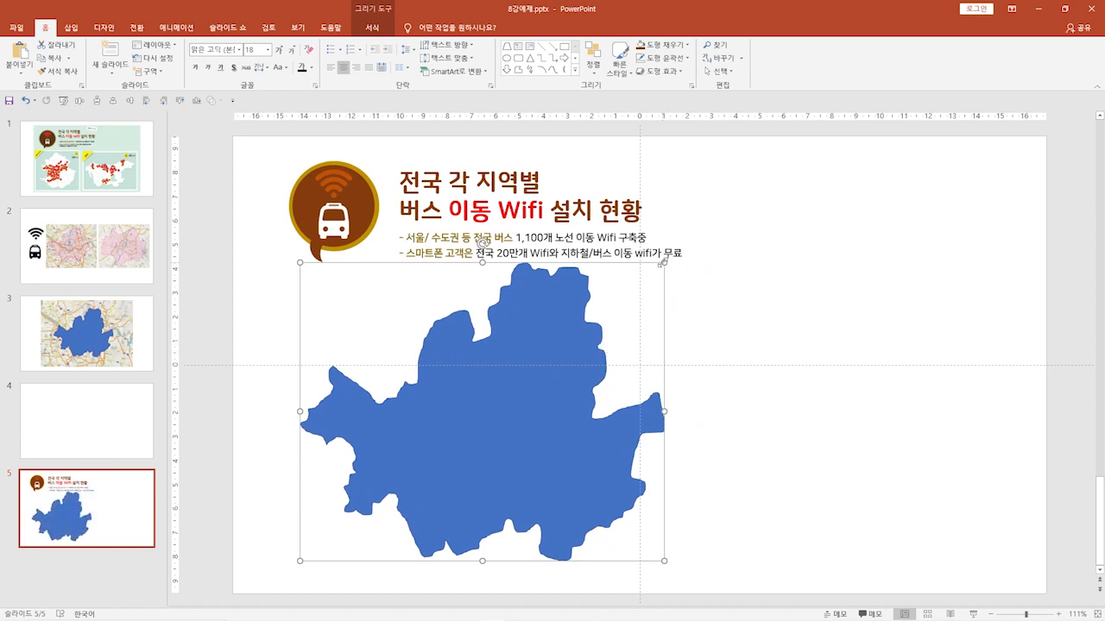
drag(663, 263, 606, 303)
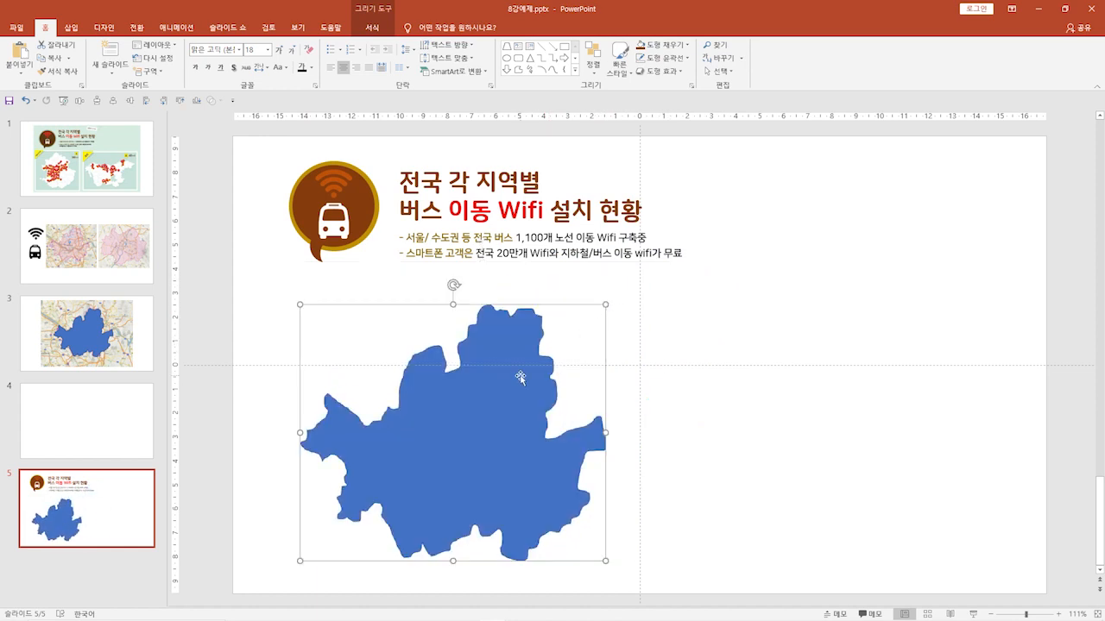
drag(523, 375, 518, 364)
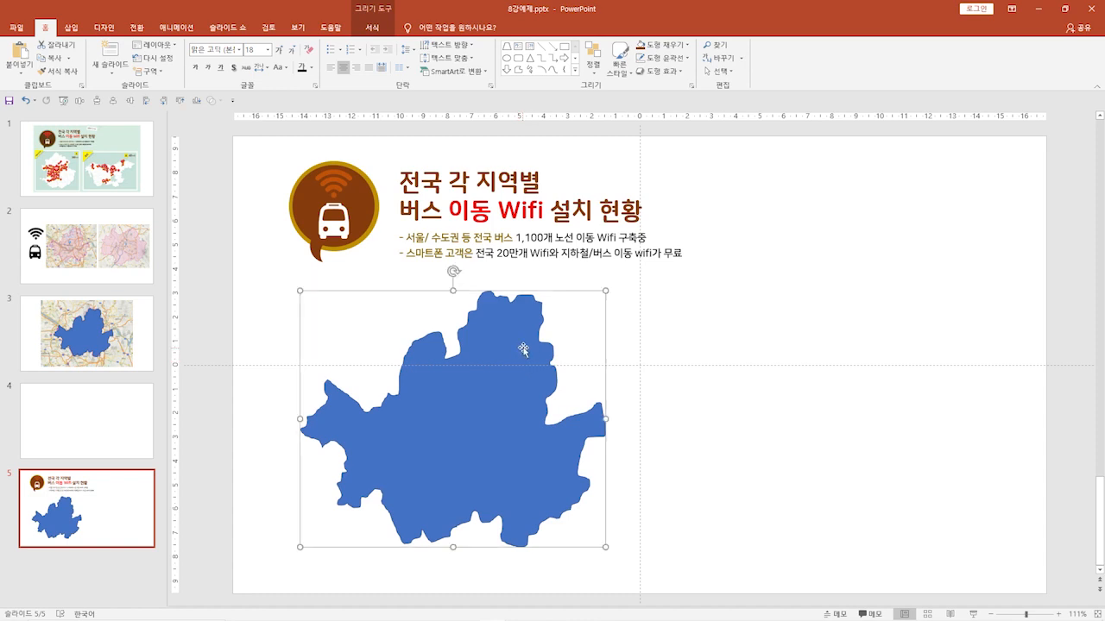
drag(523, 349, 518, 349)
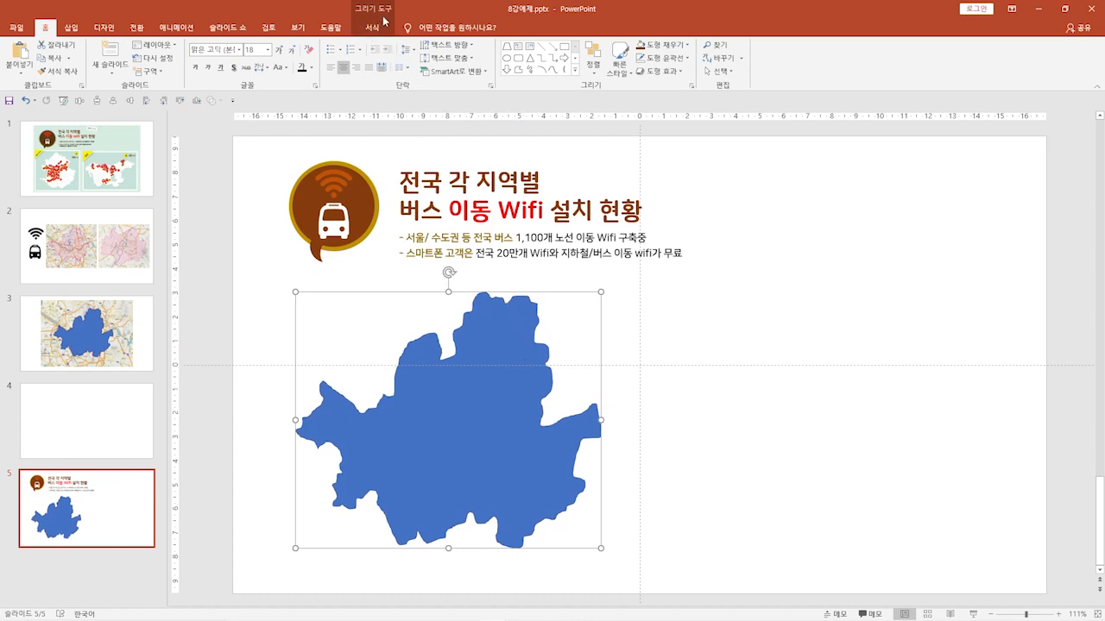
Fill the Seoul shape on slide 5 with the lightest tint of the orange theme color
click(373, 31)
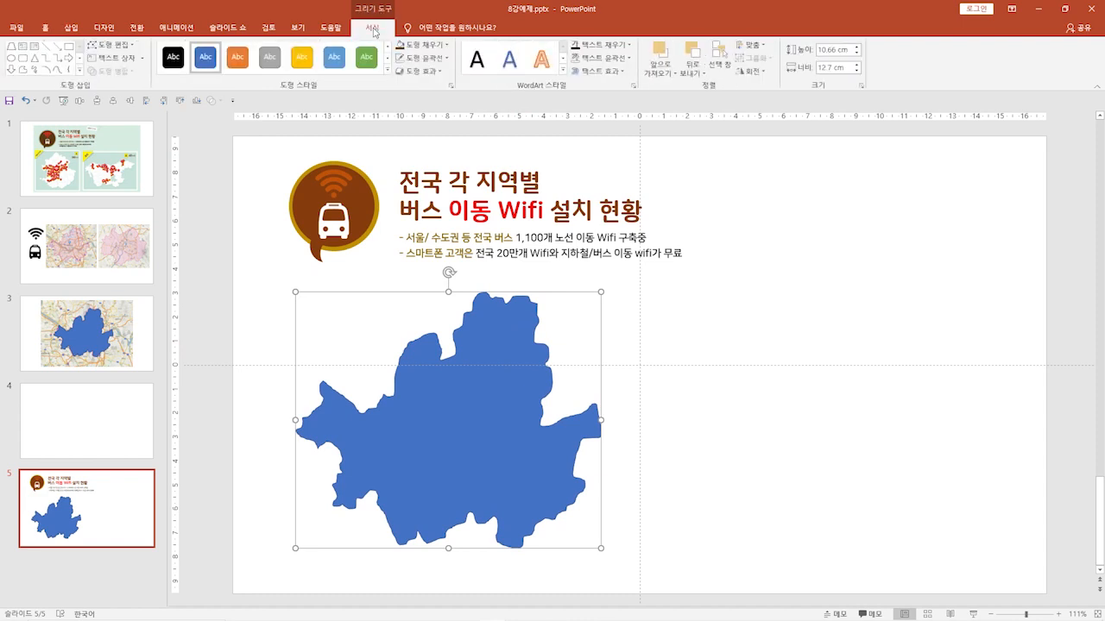
click(422, 45)
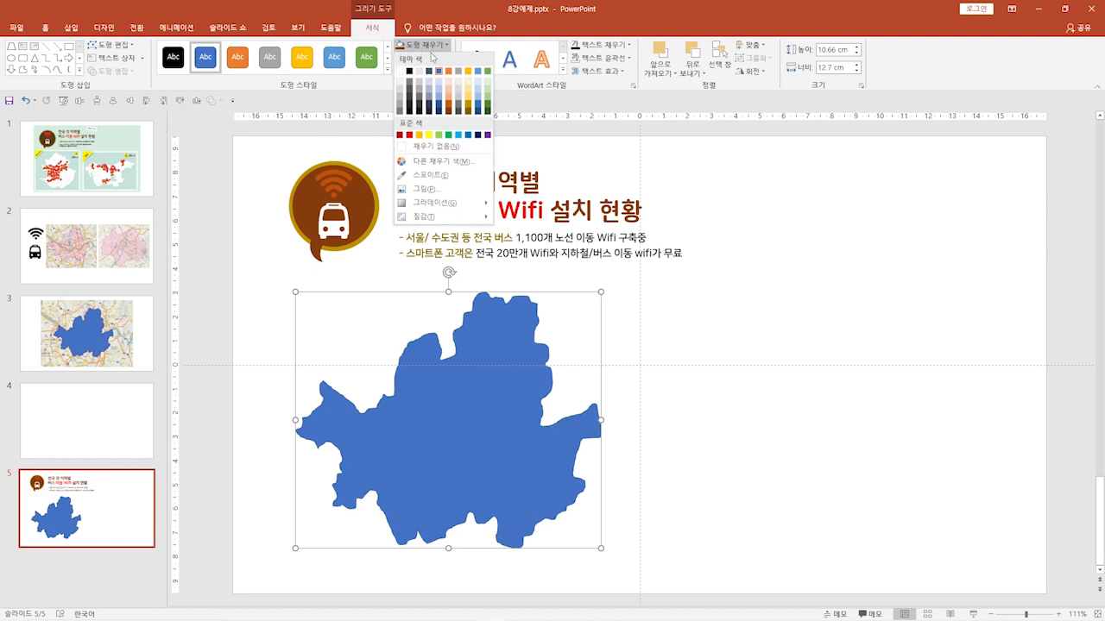
click(449, 83)
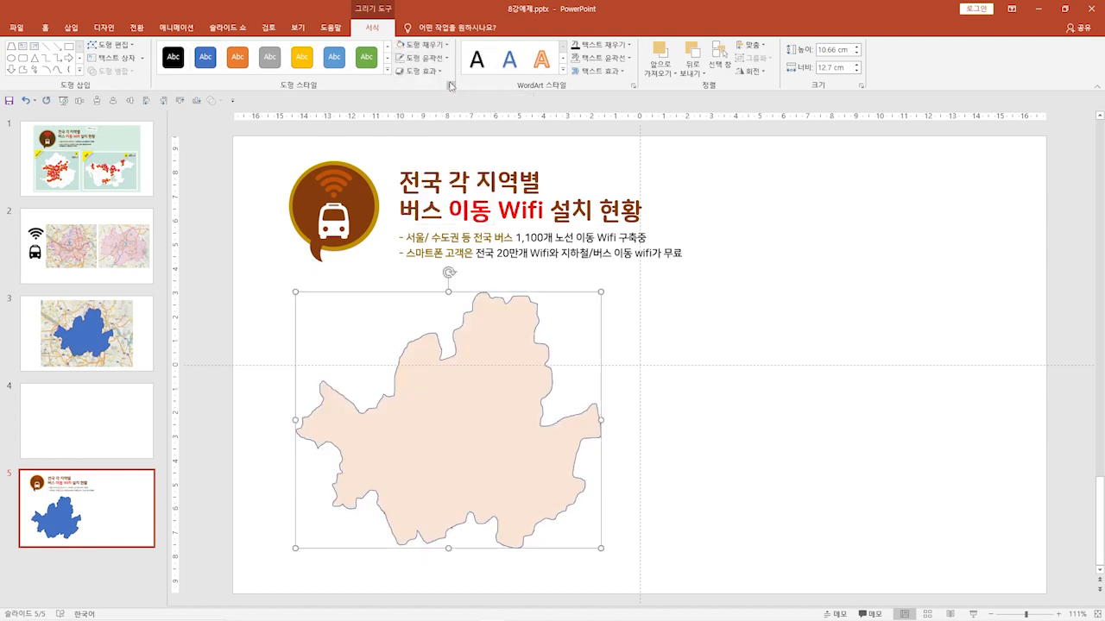